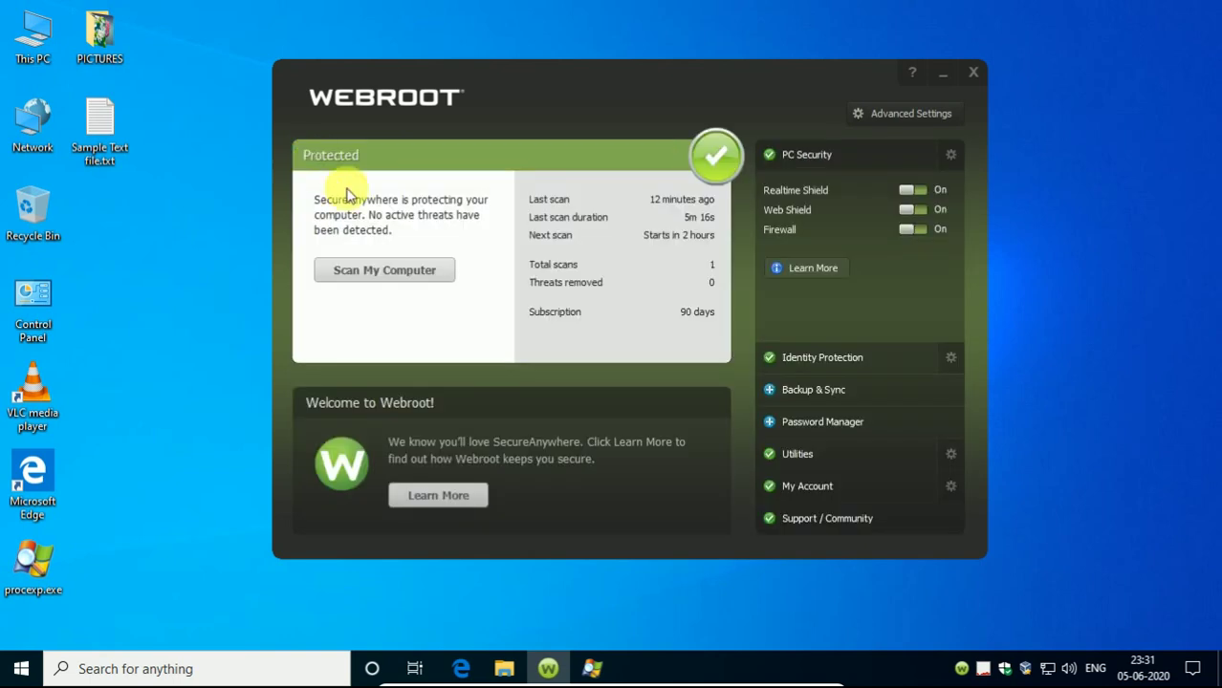
Review Webroot's Identity Protection pages for online and application protection, plus the Utilities, My Account and PC Security sections.
{"action": "left_click", "coordinate": [951, 358]}
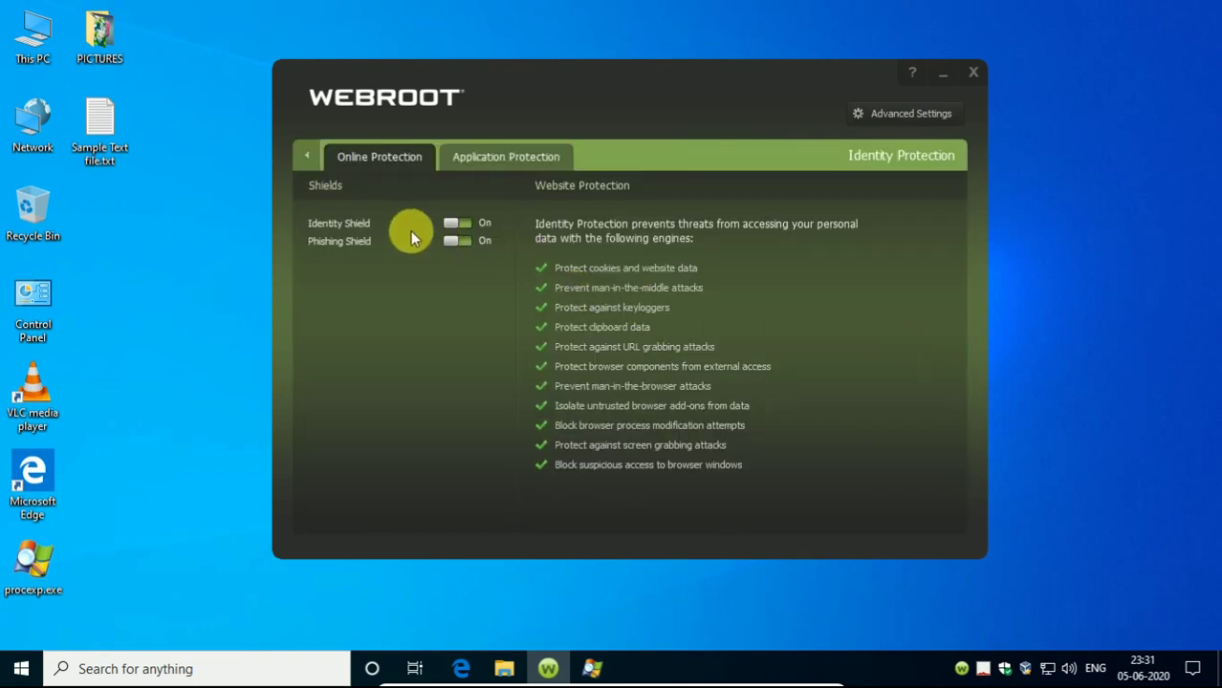
{"action": "left_click", "coordinate": [492, 157]}
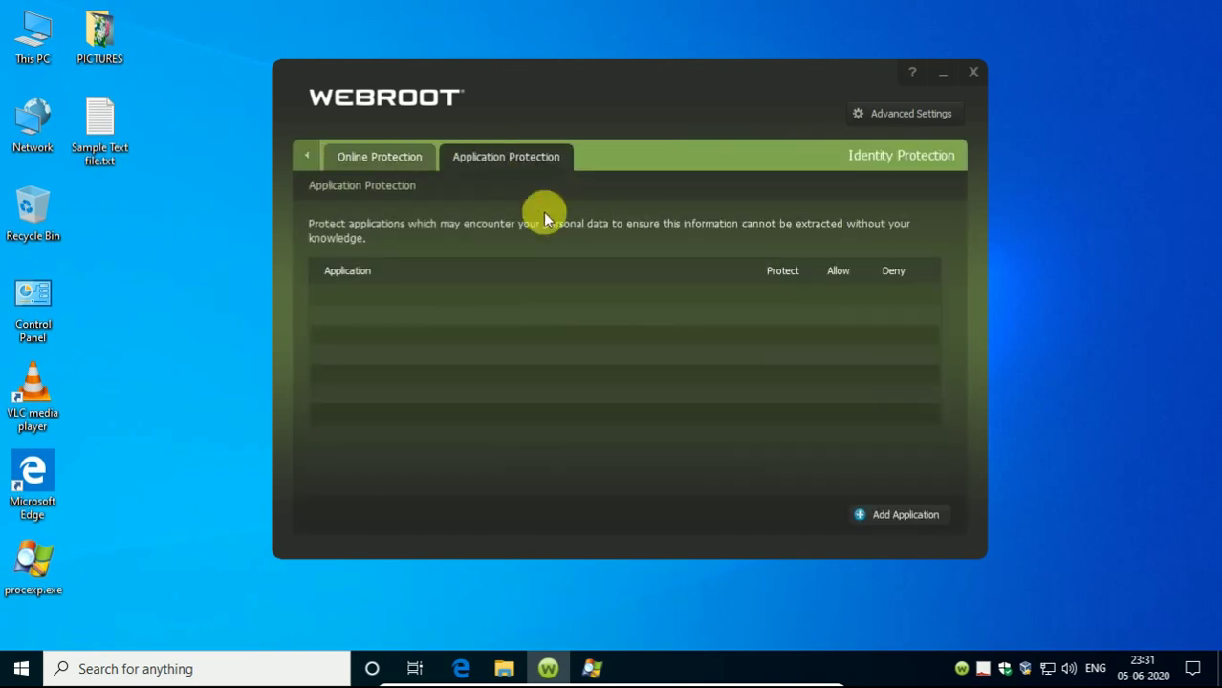
{"action": "left_click", "coordinate": [309, 166]}
{"action": "left_click", "coordinate": [919, 453]}
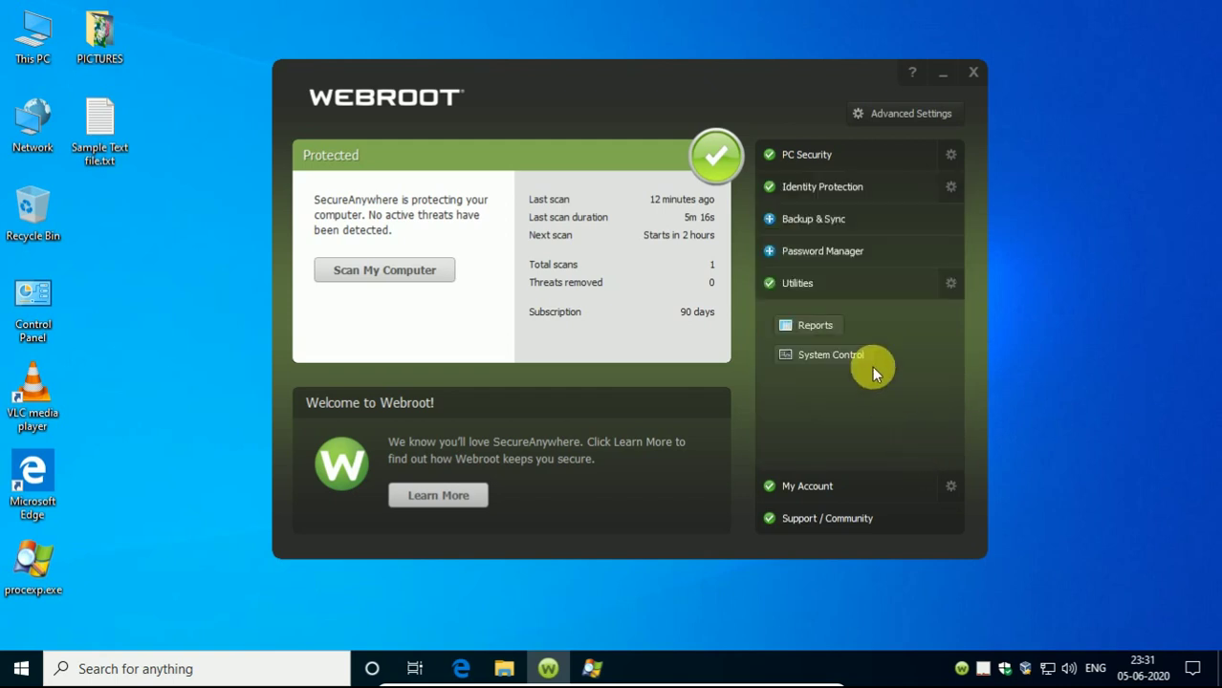
{"action": "left_click", "coordinate": [881, 490]}
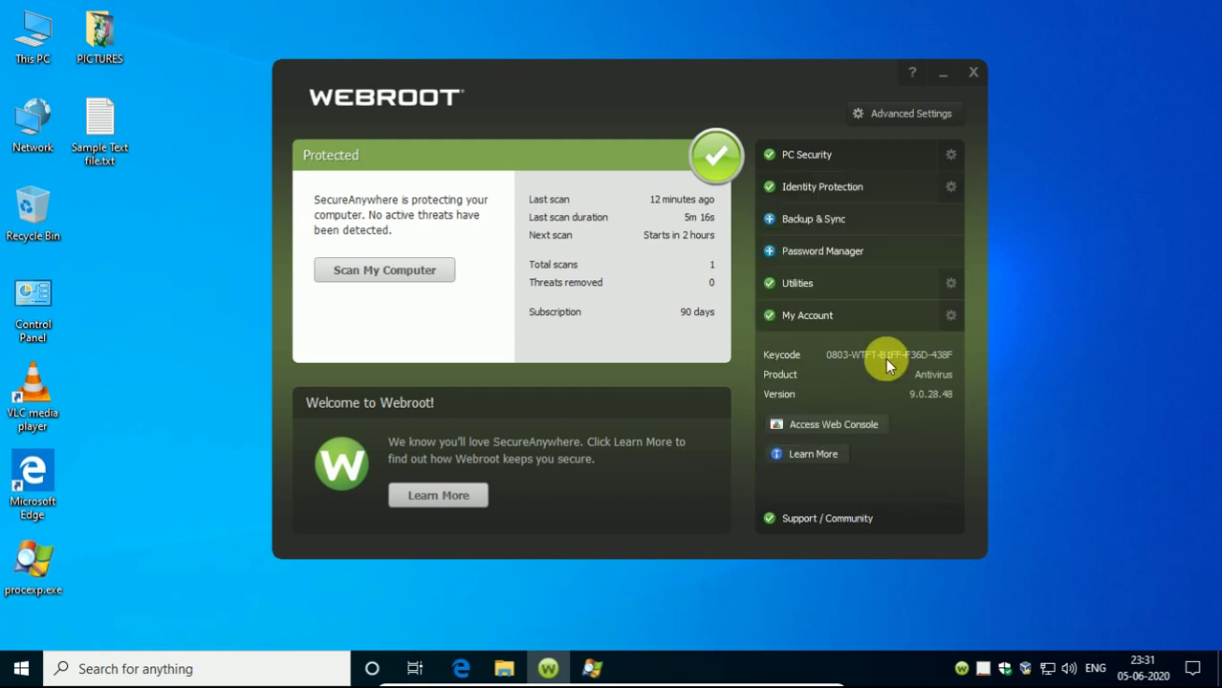
{"action": "left_click", "coordinate": [851, 156]}
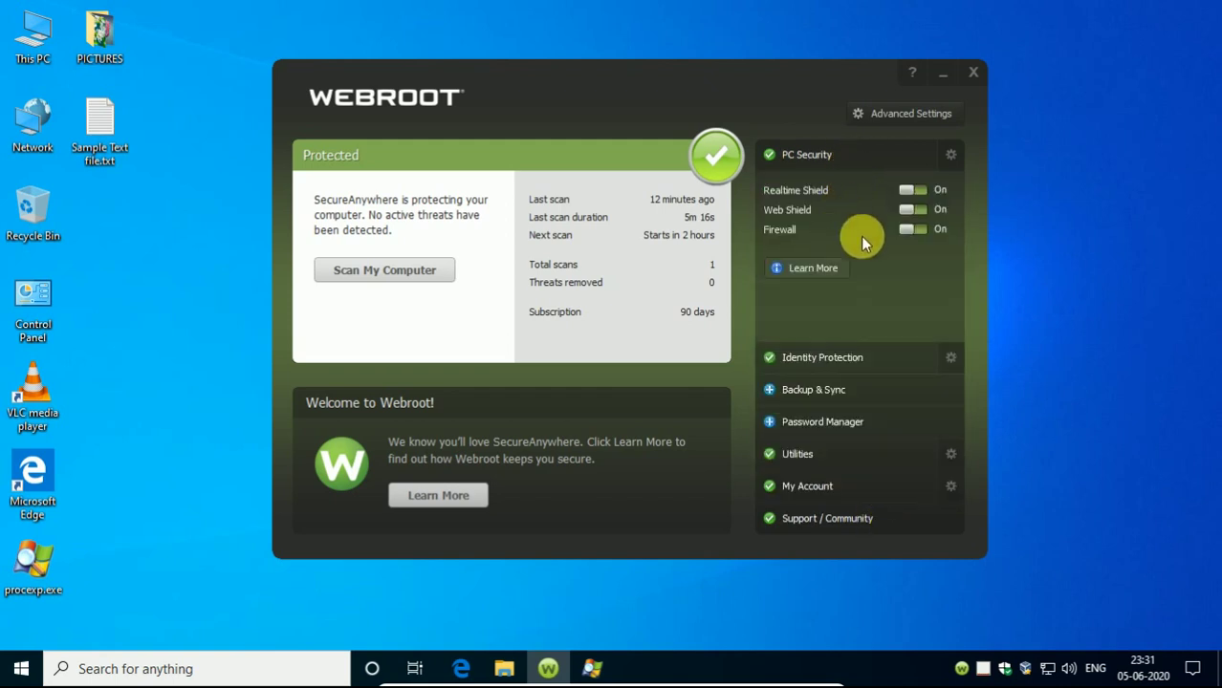
Examine the advanced settings for installation, scheduler, scans, shields and firewall/web shield.
{"action": "left_click", "coordinate": [936, 114]}
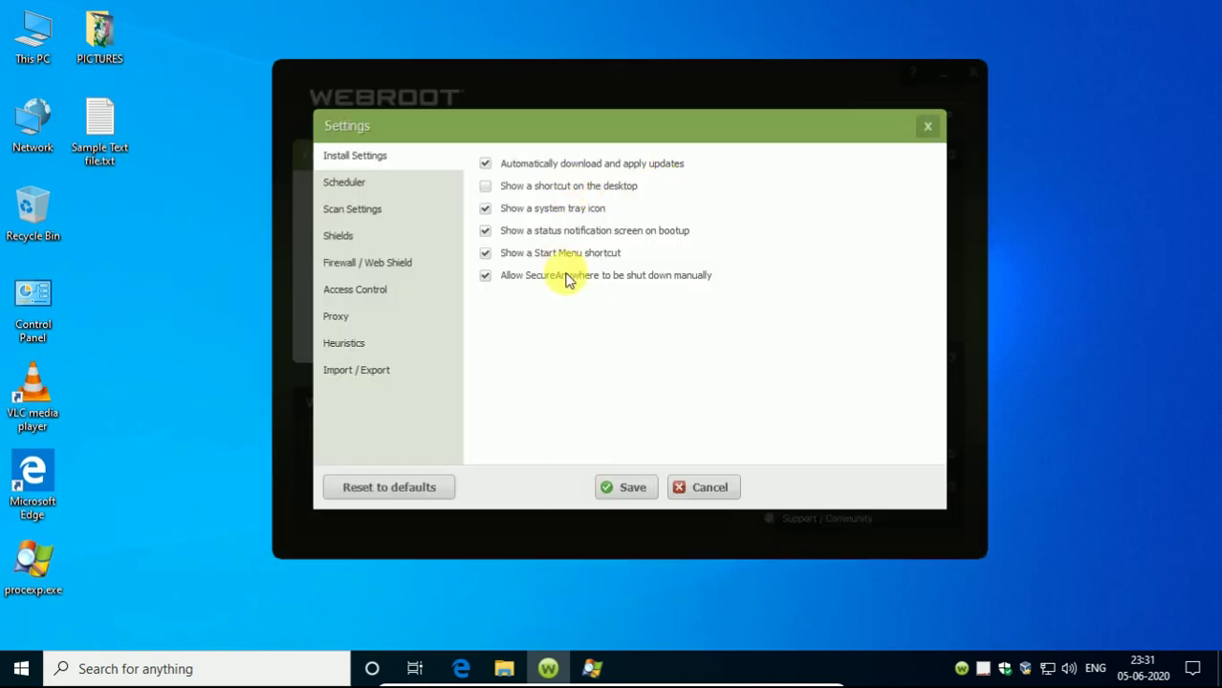
{"action": "left_click", "coordinate": [394, 191]}
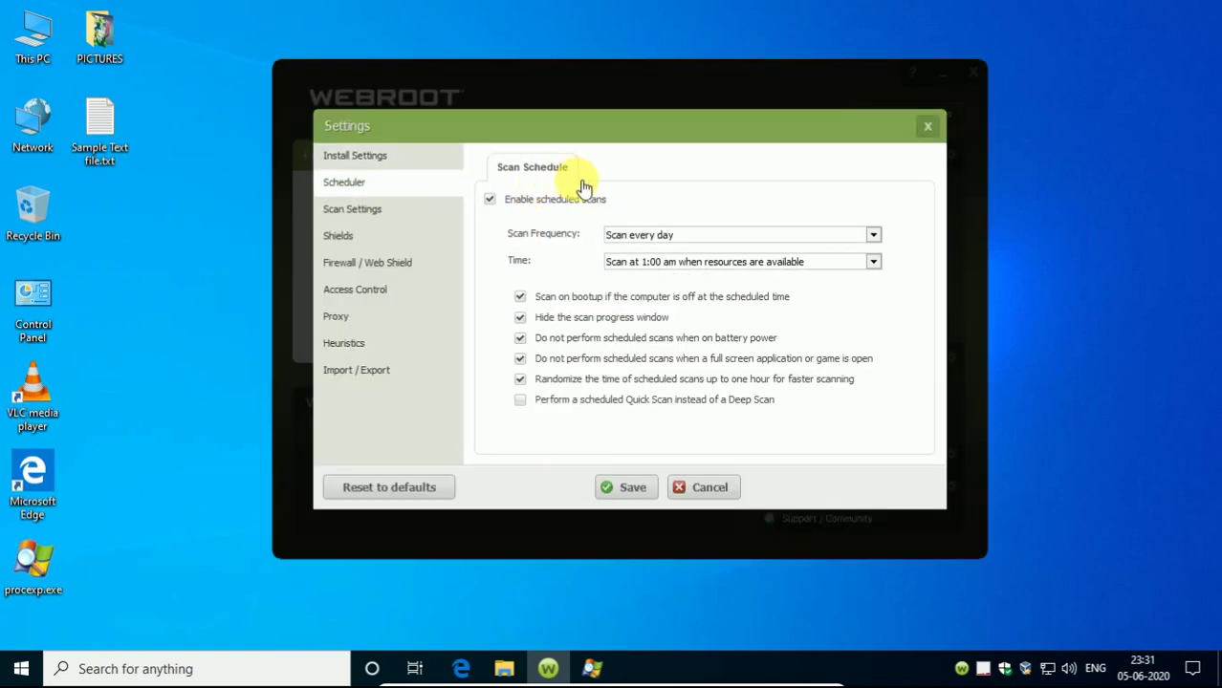
{"action": "left_click", "coordinate": [377, 219]}
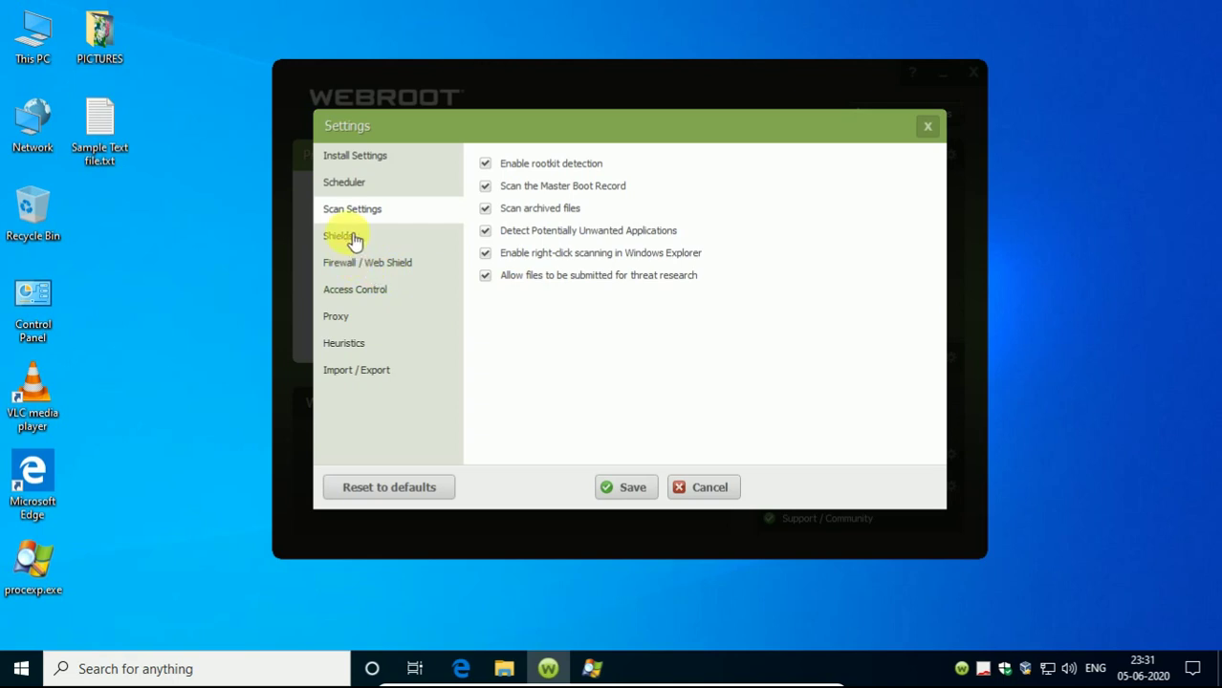
{"action": "left_click", "coordinate": [351, 238]}
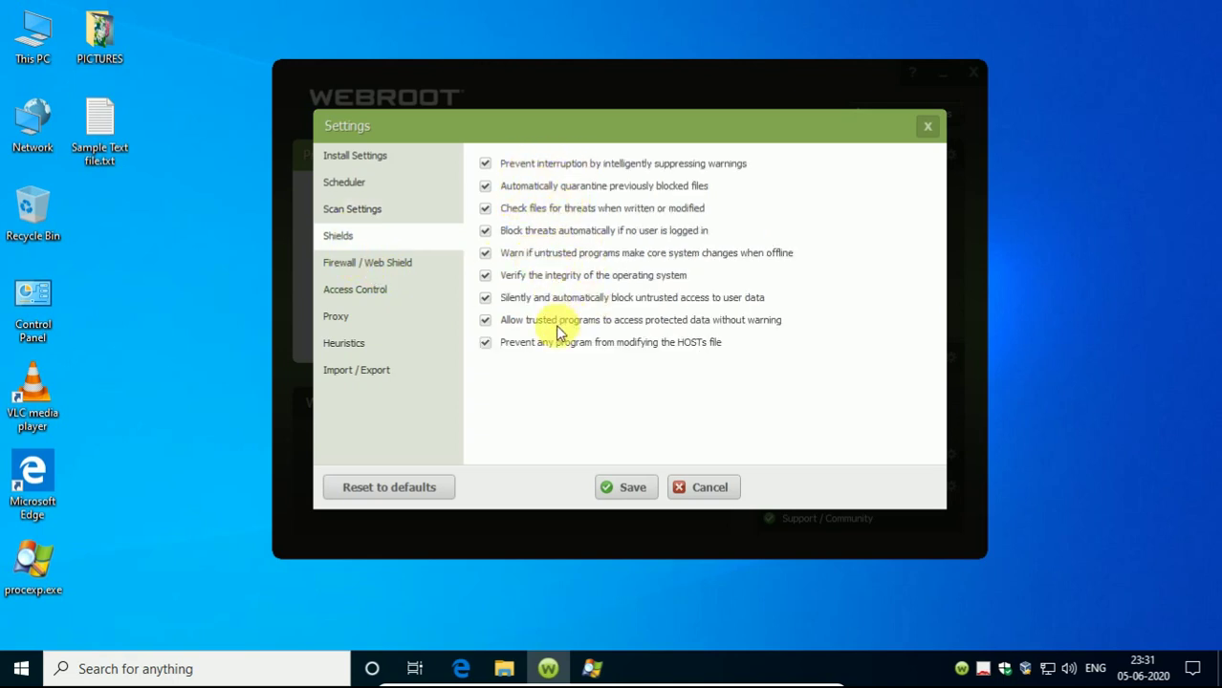
{"action": "left_click", "coordinate": [381, 264]}
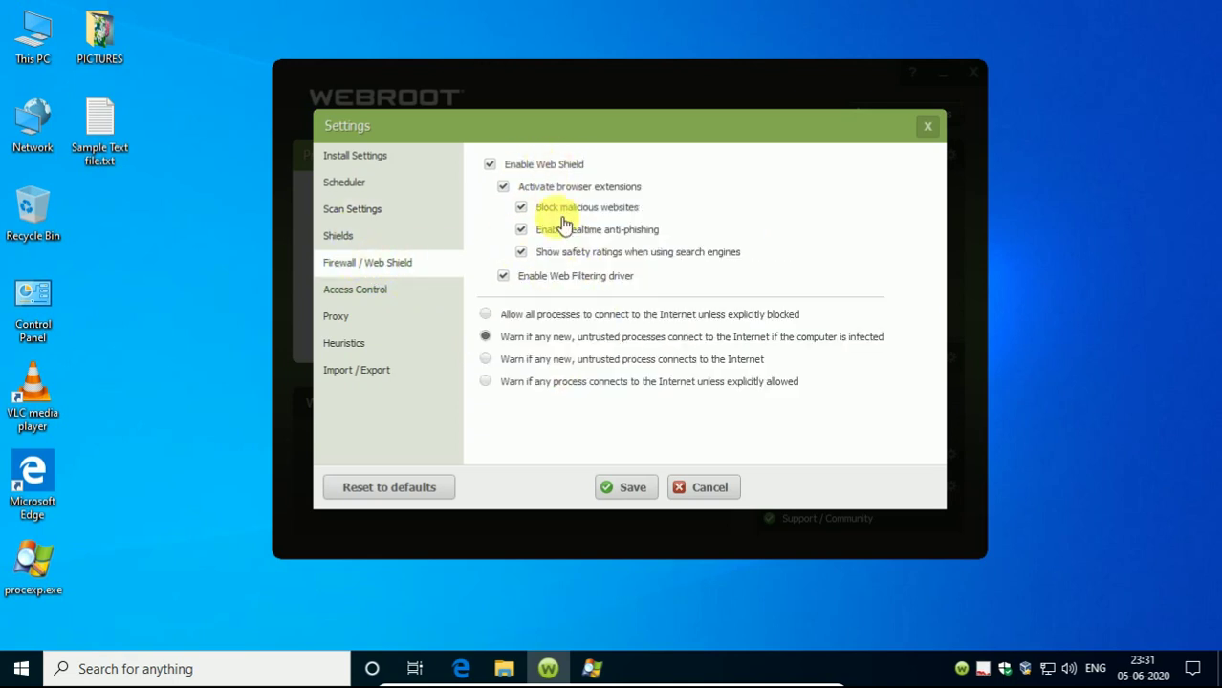
Examine the access control, proxy, heuristics and import/export settings, return to the install settings, and close the settings.
{"action": "left_click", "coordinate": [388, 300]}
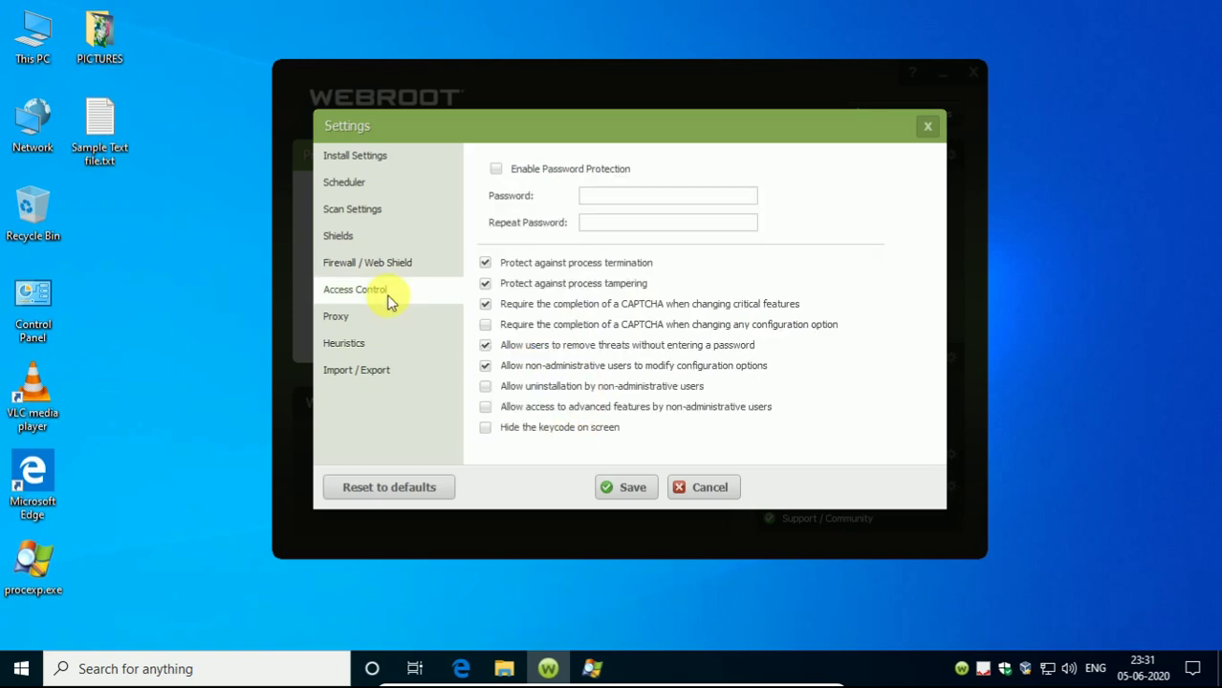
{"action": "left_click", "coordinate": [364, 318]}
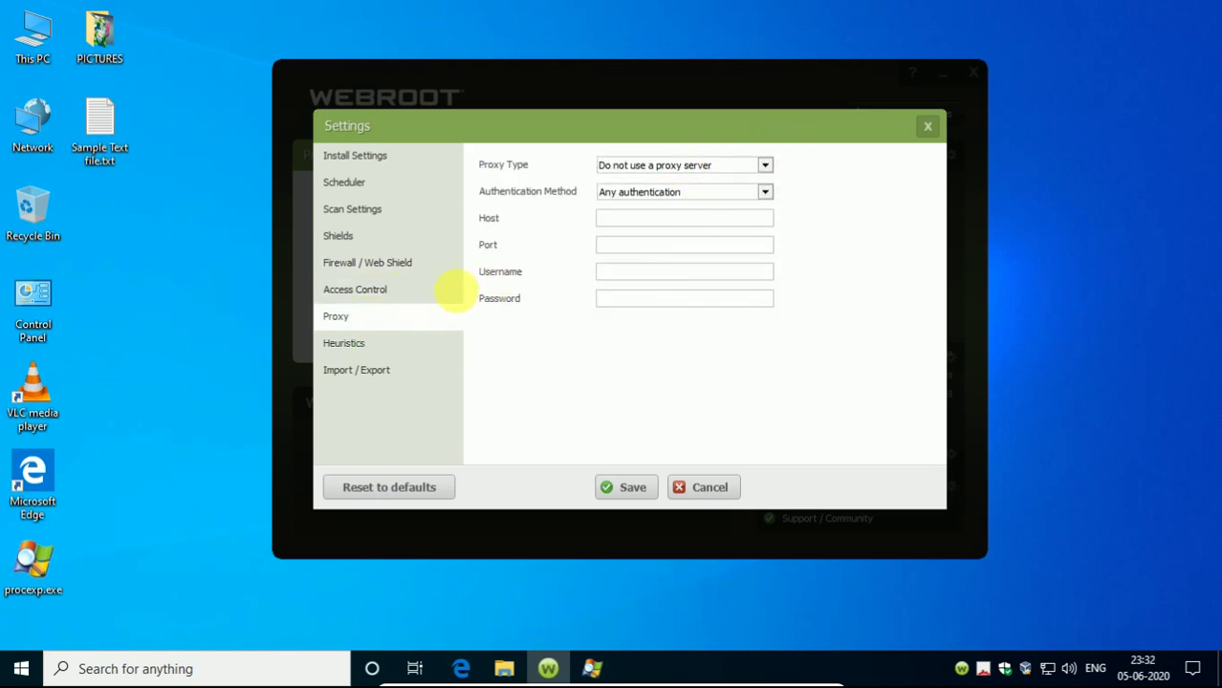
{"action": "left_click", "coordinate": [365, 345]}
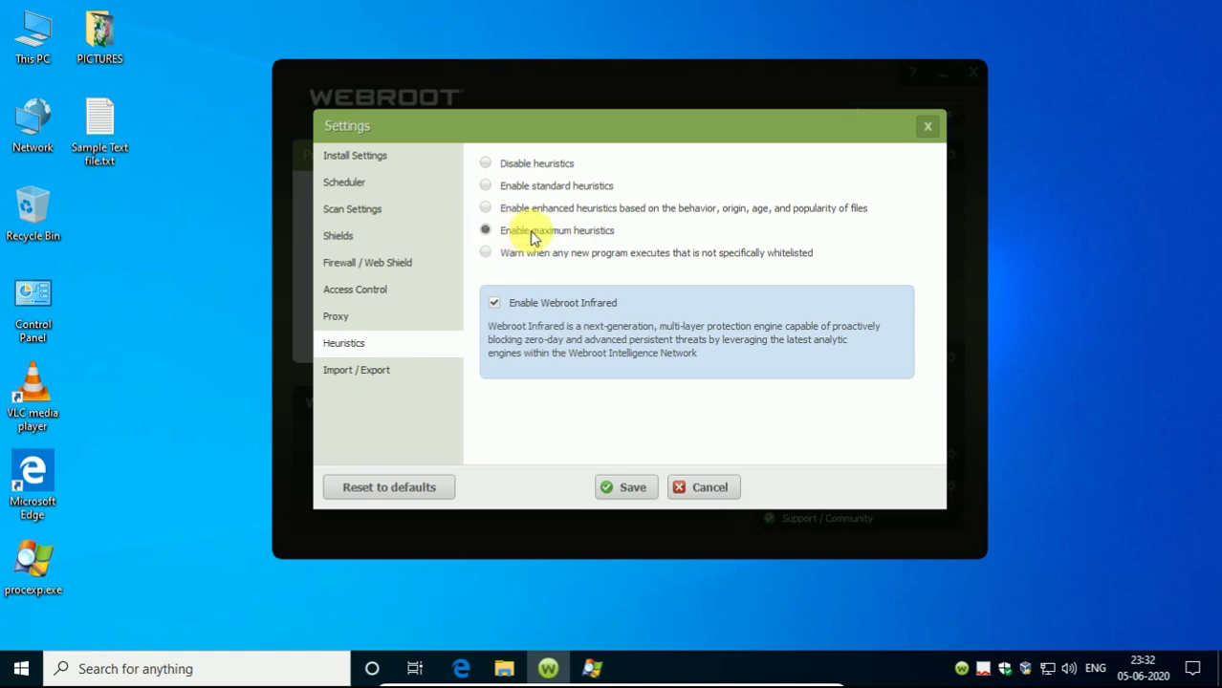
{"action": "left_click", "coordinate": [392, 372]}
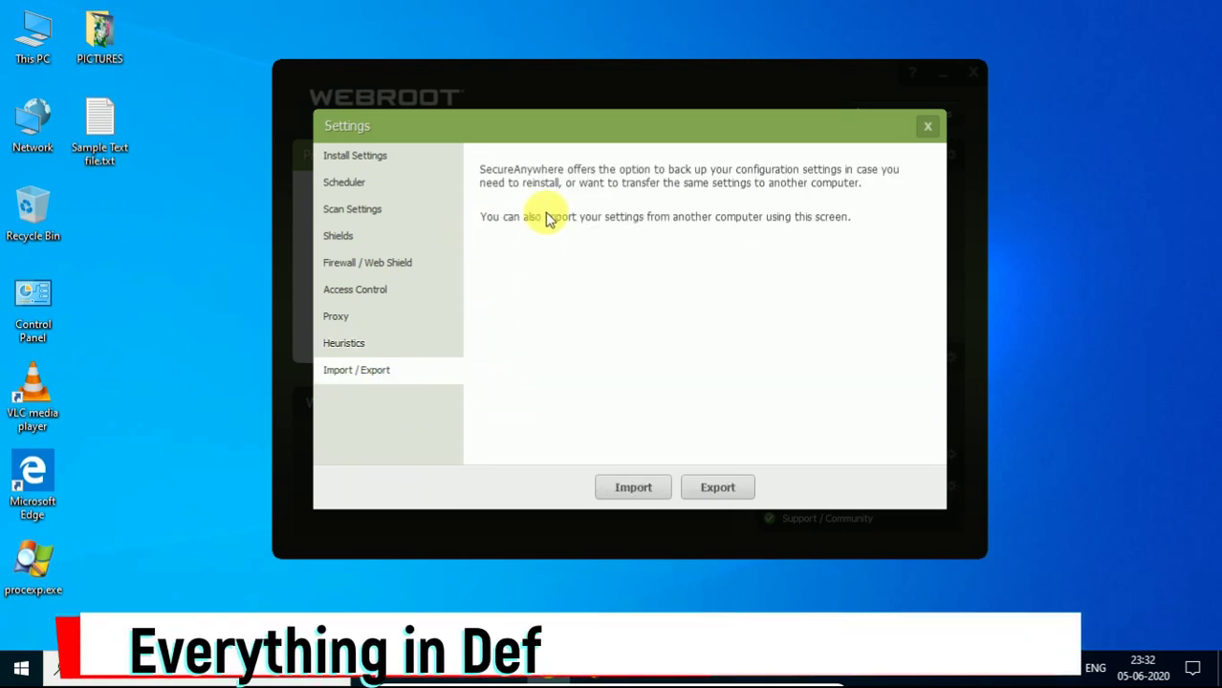
{"action": "left_click", "coordinate": [352, 157]}
{"action": "left_click", "coordinate": [627, 485]}
{"action": "left_click", "coordinate": [690, 394]}
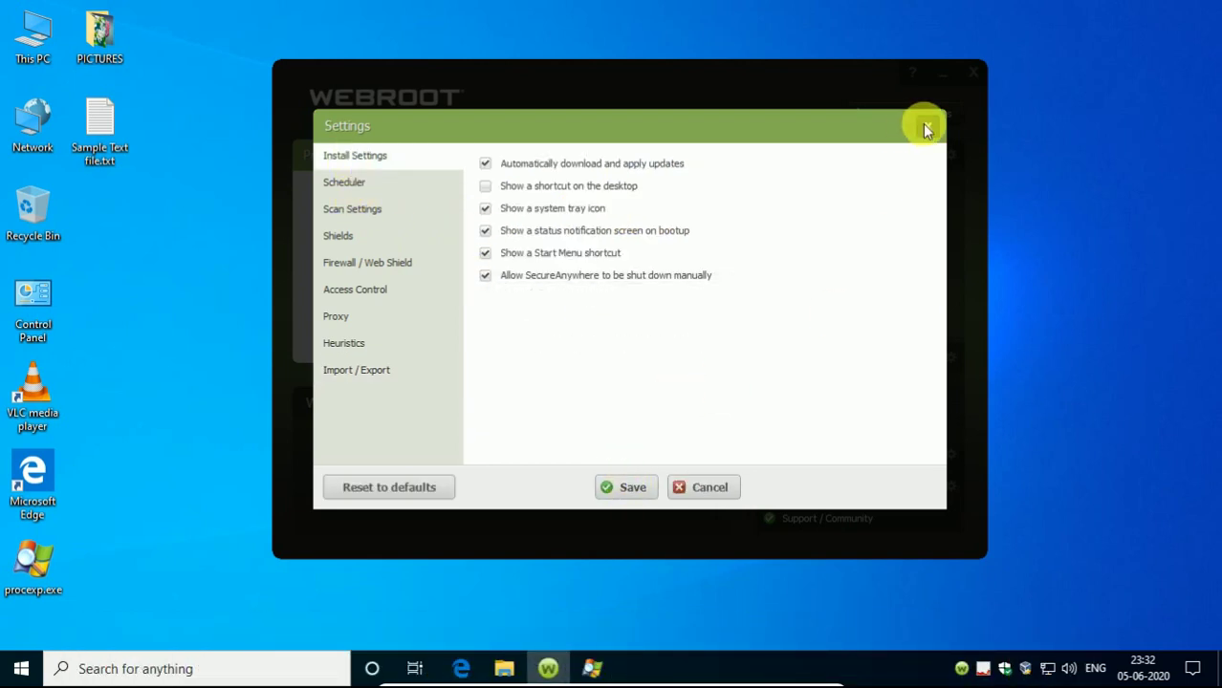
{"action": "left_click", "coordinate": [929, 127]}
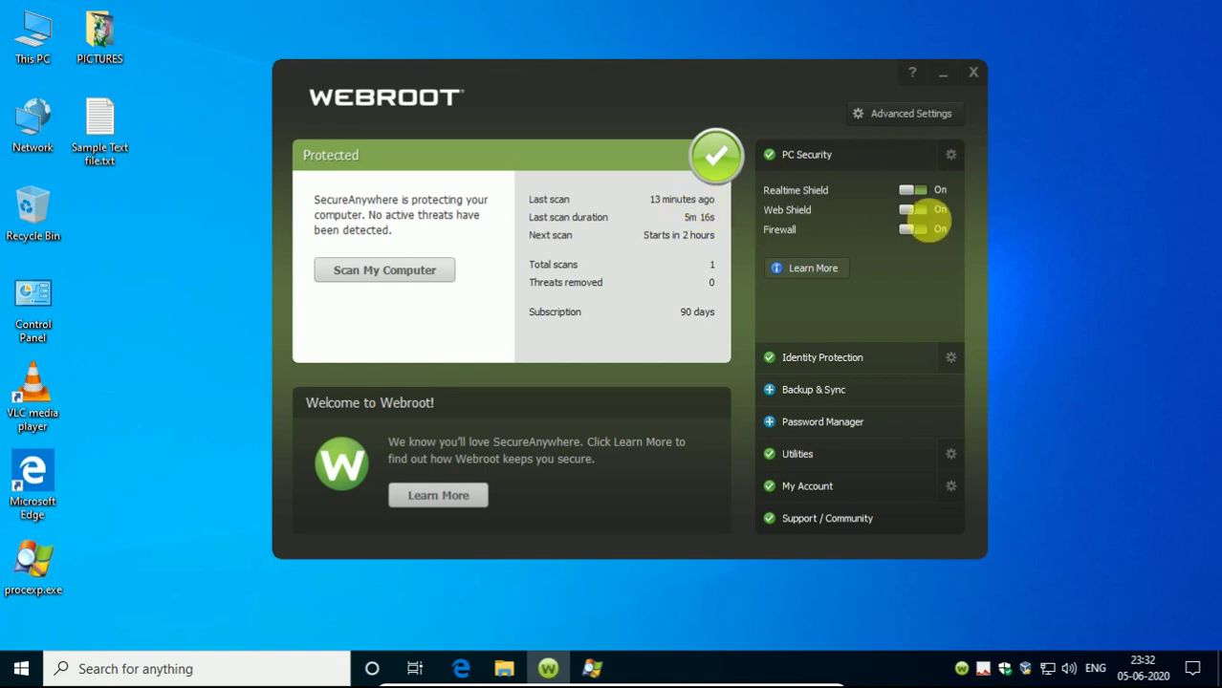
Inspect the PC Security scan and shield details and the list of active connections.
{"action": "left_click", "coordinate": [948, 155]}
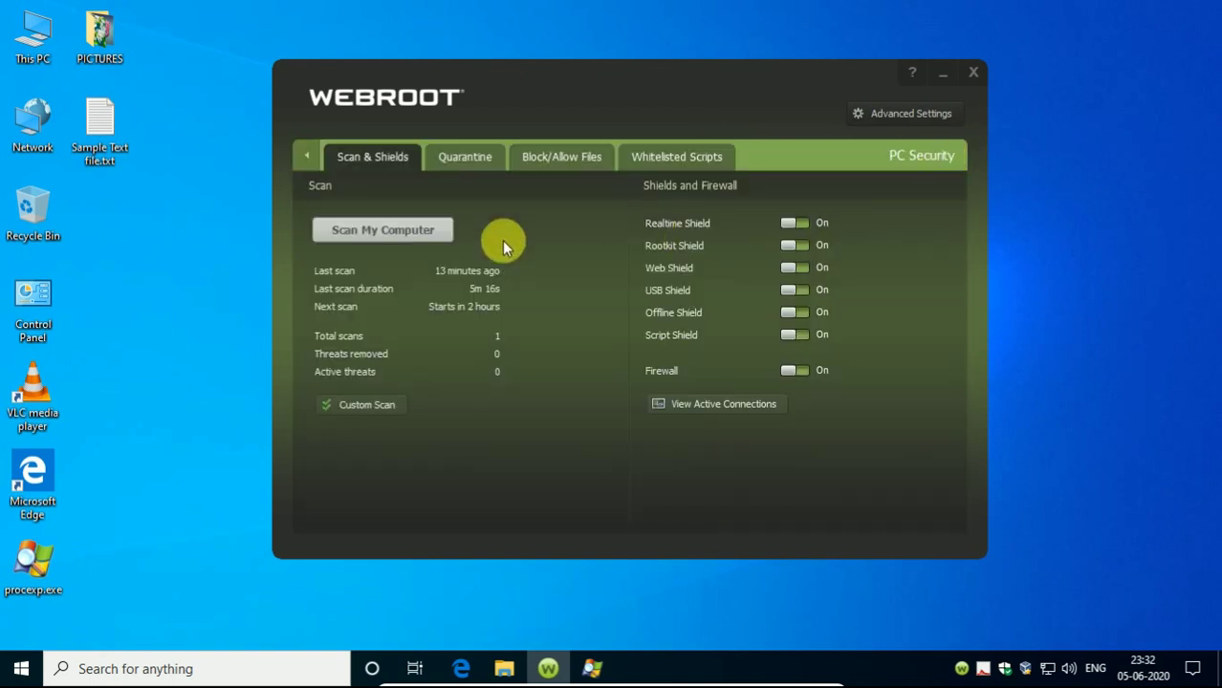
{"action": "left_click", "coordinate": [745, 405]}
{"action": "scroll", "coordinate": [927, 383], "scroll_direction": "down", "scroll_amount": 2}
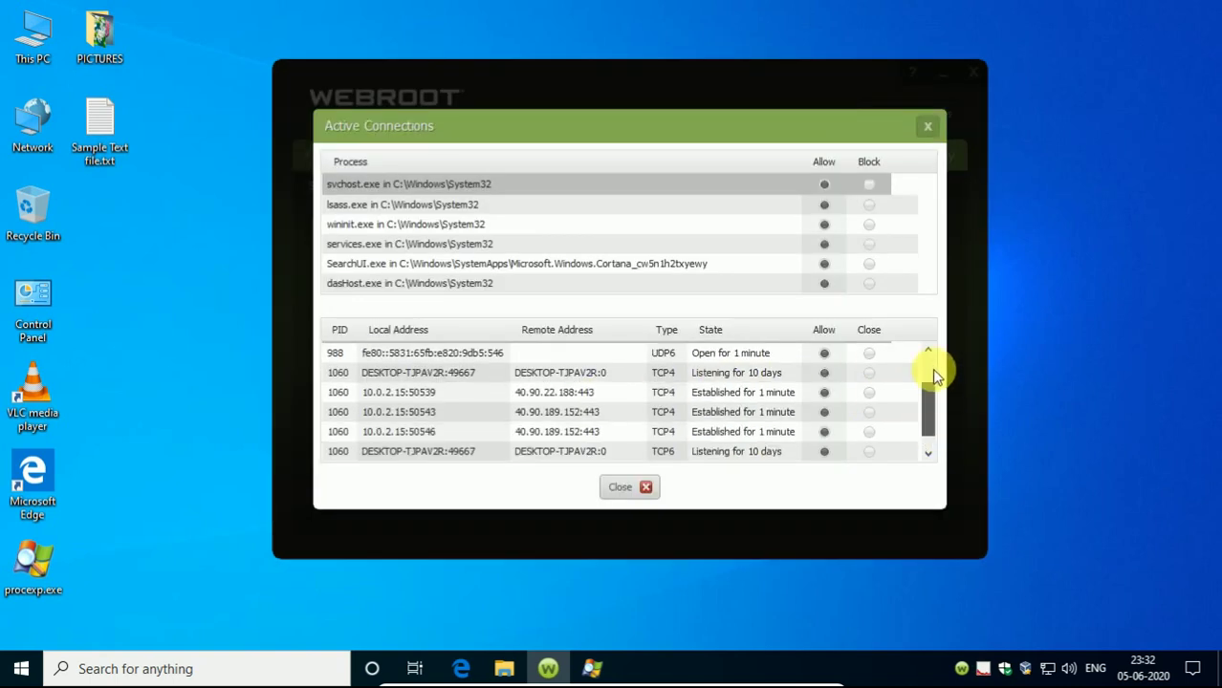
{"action": "left_click", "coordinate": [929, 130]}
Check the quarantine, block/allow files and whitelisted scripts lists, and return to the main overview.
{"action": "left_click", "coordinate": [486, 156]}
{"action": "left_click", "coordinate": [573, 156]}
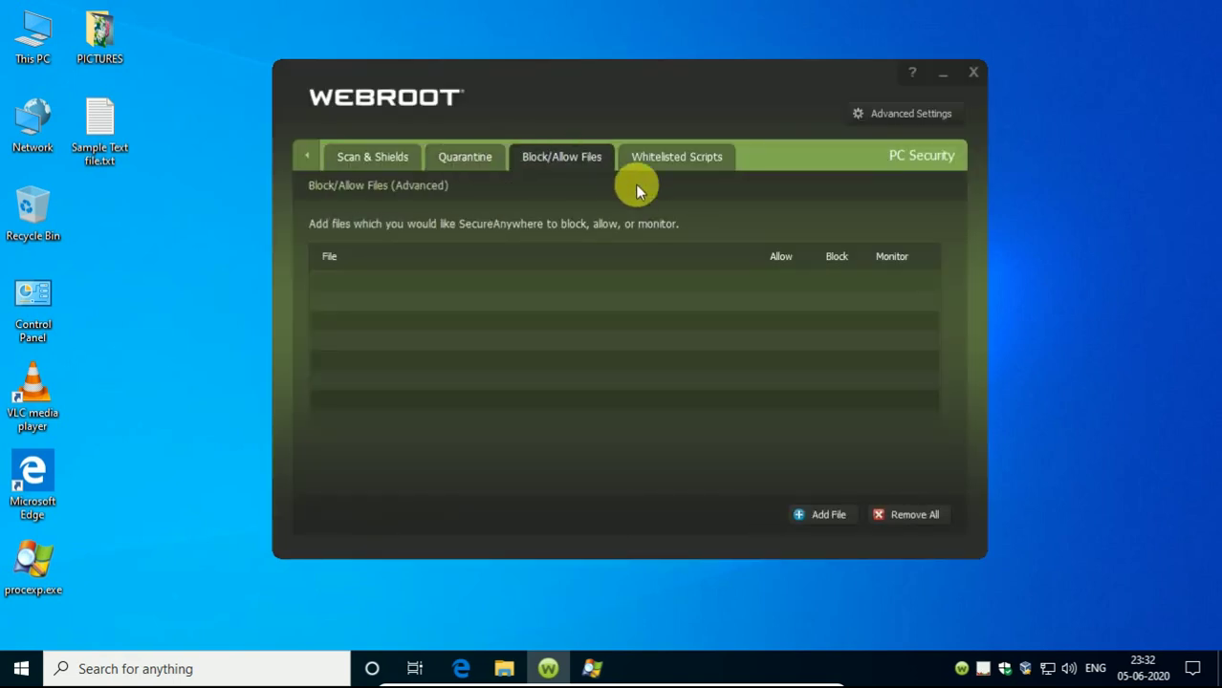
{"action": "left_click", "coordinate": [696, 172]}
{"action": "left_click", "coordinate": [312, 150]}
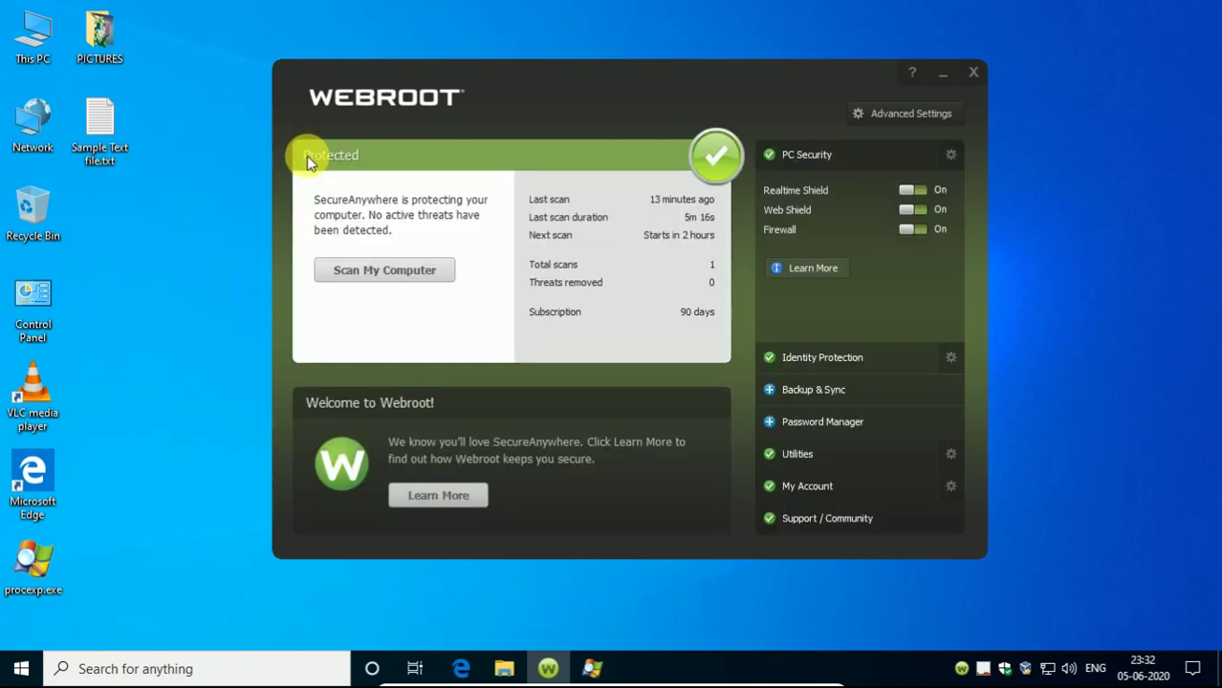
Minimize the Webroot window and refresh the desktop.
{"action": "left_click", "coordinate": [943, 72]}
{"action": "right_click", "coordinate": [483, 226]}
{"action": "left_click", "coordinate": [536, 278]}
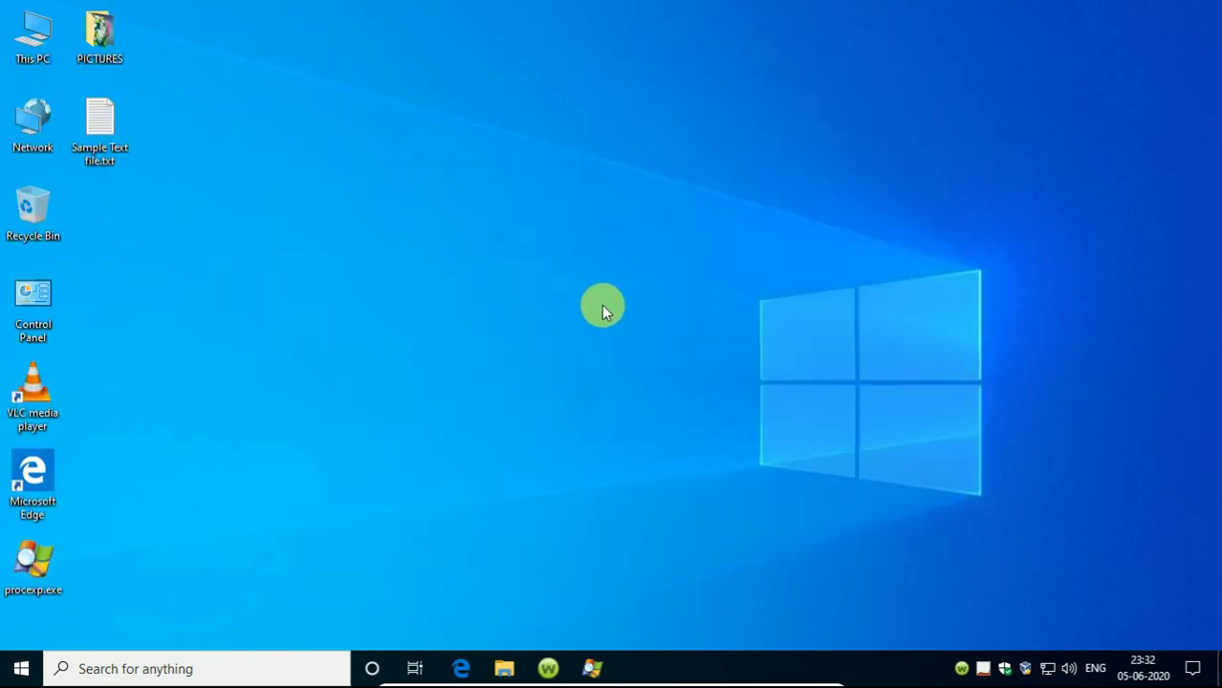
Switch to Process Explorer, examine the running processes in the maximized window, and restore the window to its smaller size.
{"action": "left_click", "coordinate": [592, 668]}
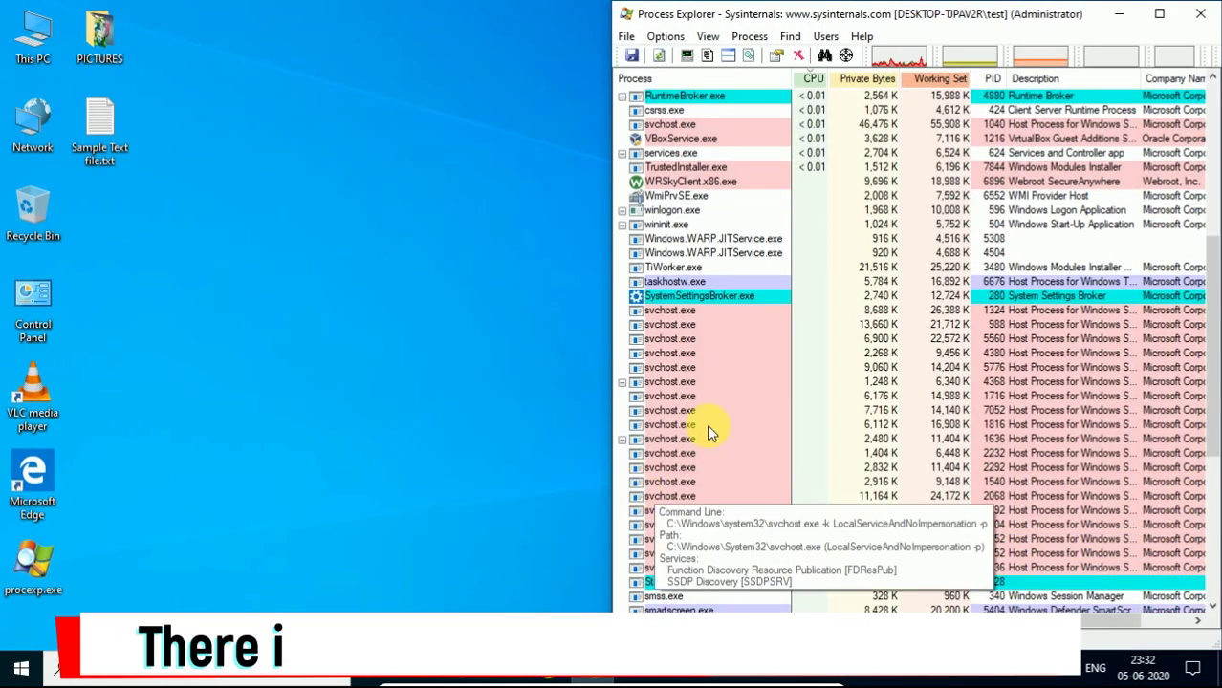
{"action": "left_click", "coordinate": [1159, 14]}
{"action": "scroll", "coordinate": [709, 287], "scroll_direction": "down", "scroll_amount": 2}
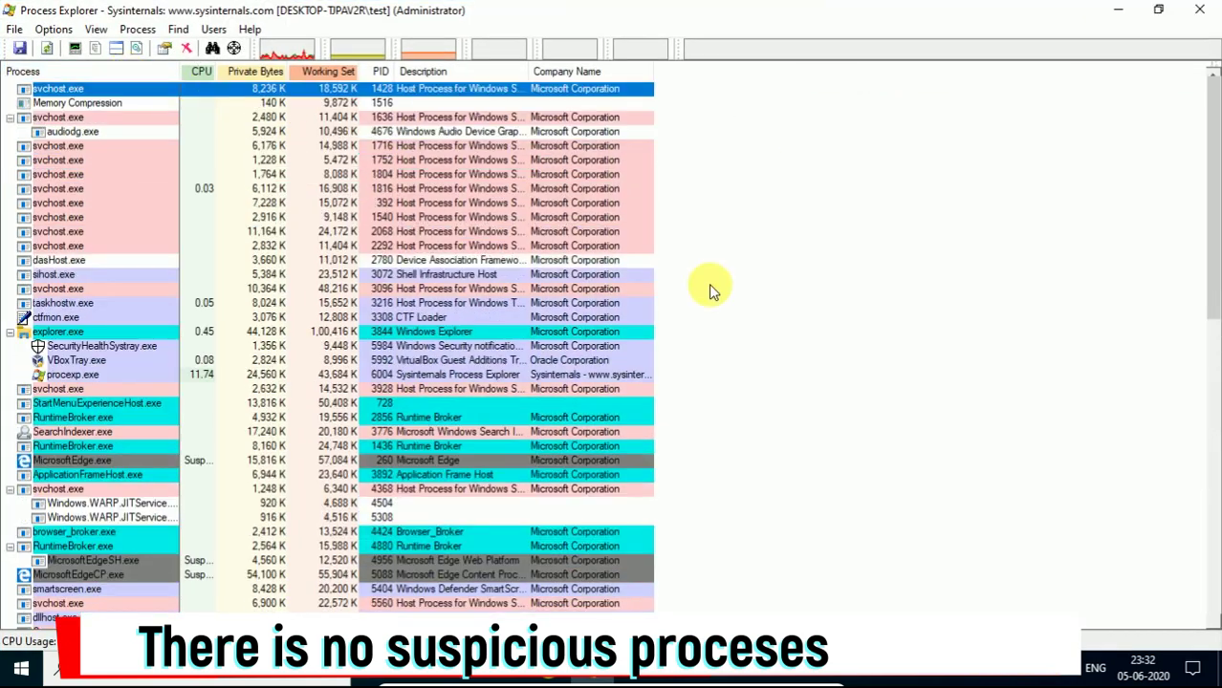
{"action": "left_click", "coordinate": [801, 306]}
{"action": "left_click_drag", "start_coordinate": [1209, 198], "coordinate": [1212, 86]}
{"action": "left_click_drag", "start_coordinate": [1212, 11], "coordinate": [1220, 59]}
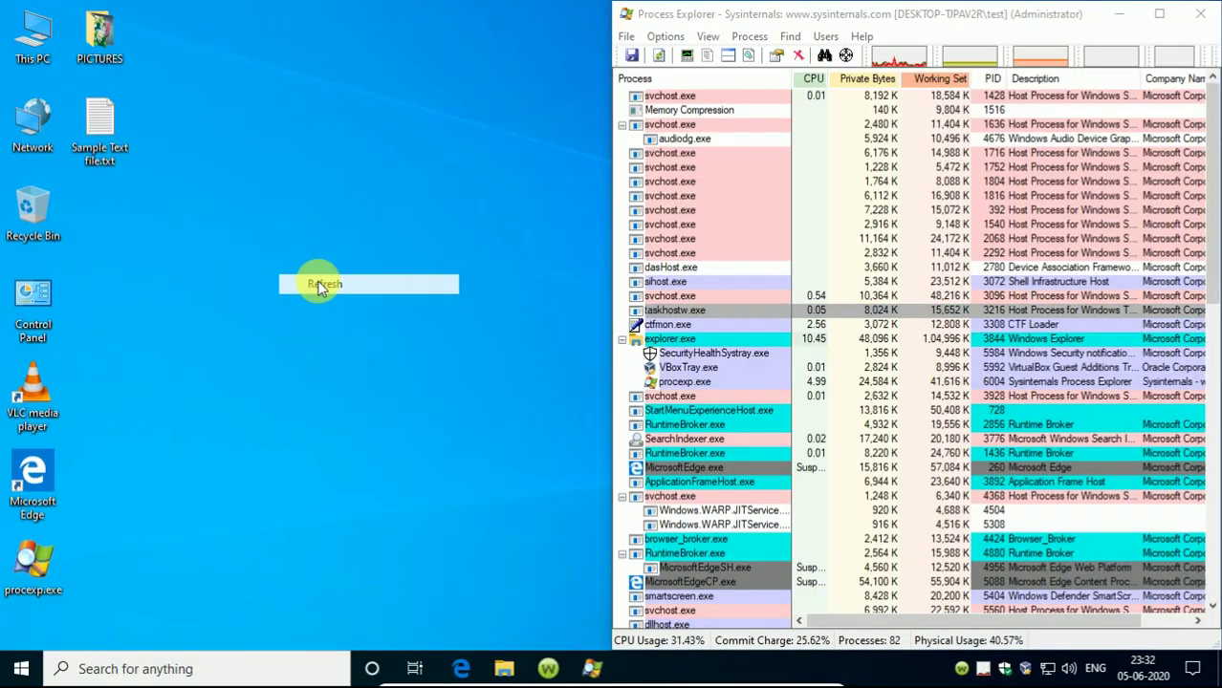
Inspect the contents of Sample Text file.txt on the desktop, close it, and open the PICTURES folder.
{"action": "double_click", "coordinate": [99, 143]}
{"action": "key", "text": "ctrl+a"}
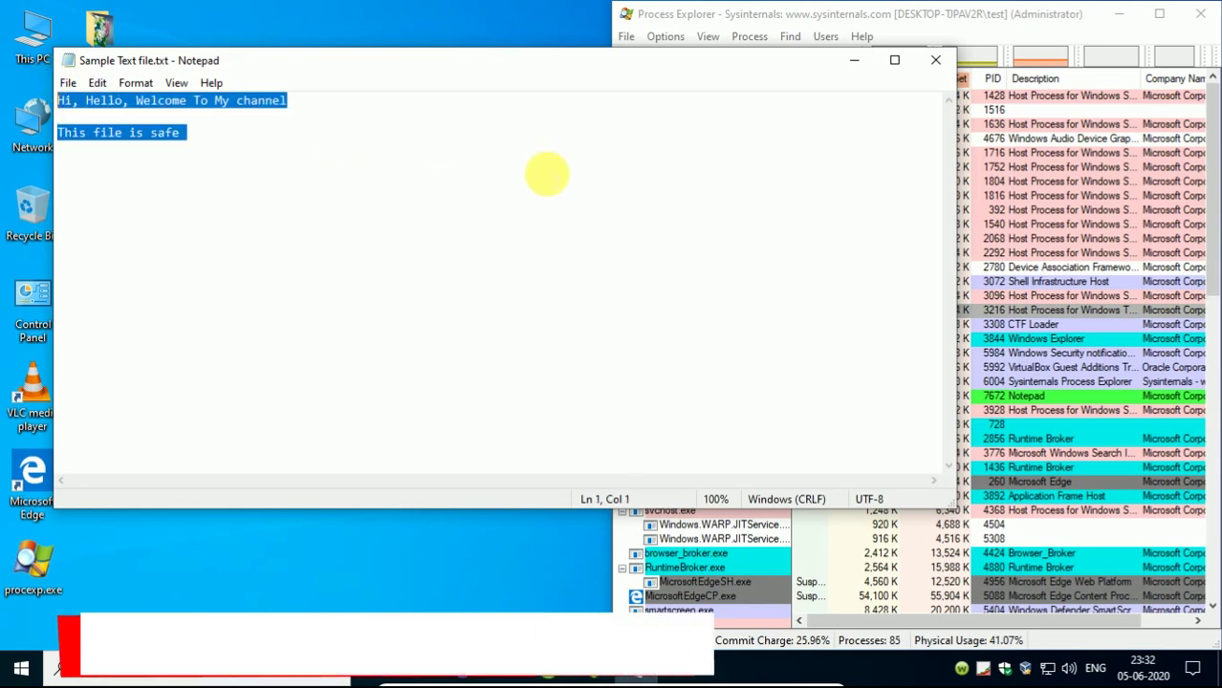
{"action": "left_click", "coordinate": [932, 59]}
{"action": "double_click", "coordinate": [101, 38]}
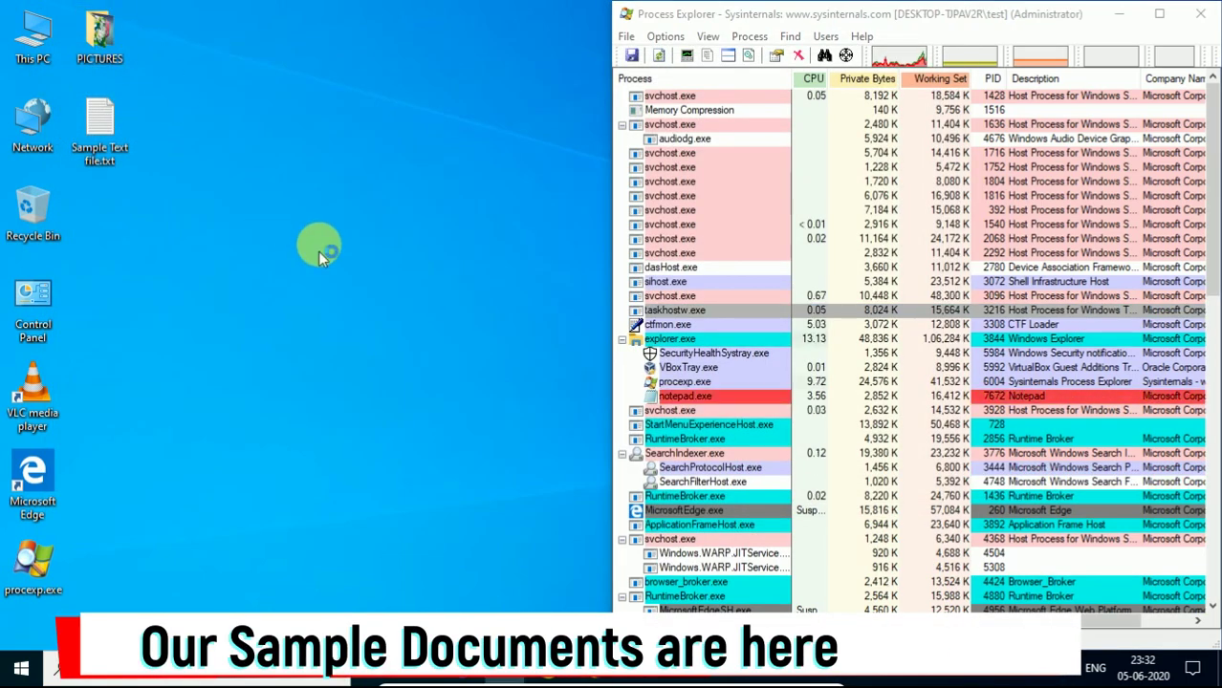
Check the Downloads folder, and inspect Sample Text file.txt and Sample File.rtf in the Documents folder.
{"action": "left_click", "coordinate": [283, 232]}
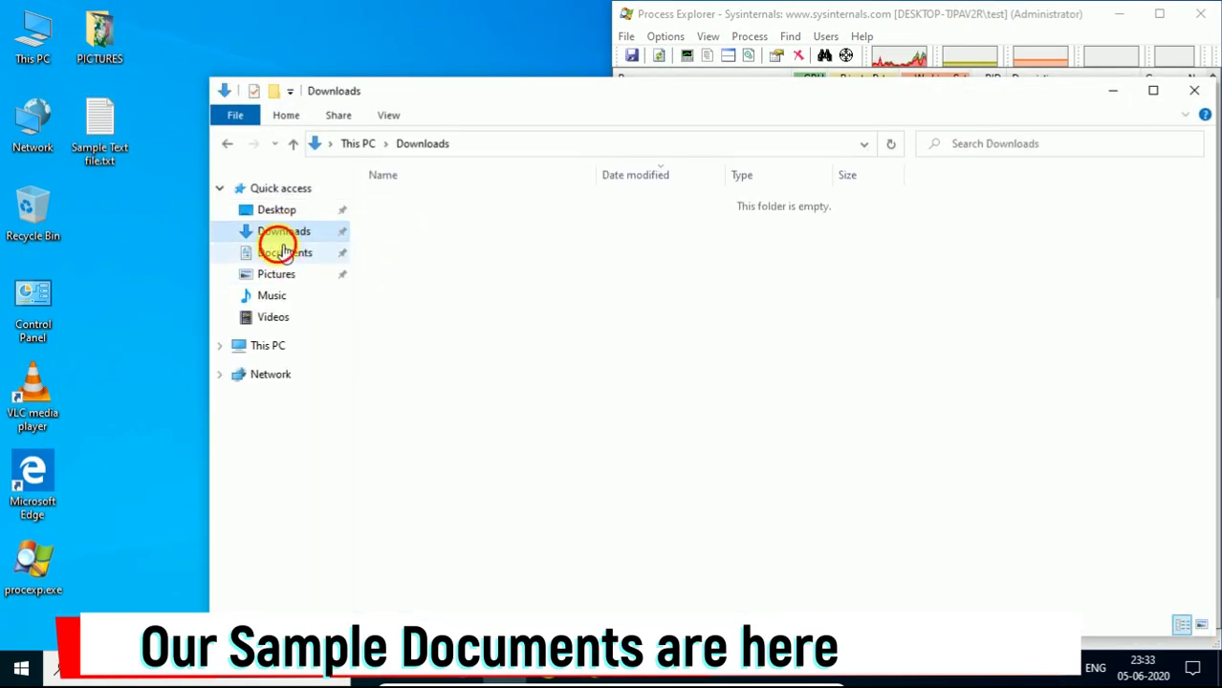
{"action": "left_click", "coordinate": [285, 253]}
{"action": "left_click", "coordinate": [421, 222]}
{"action": "double_click", "coordinate": [421, 221]}
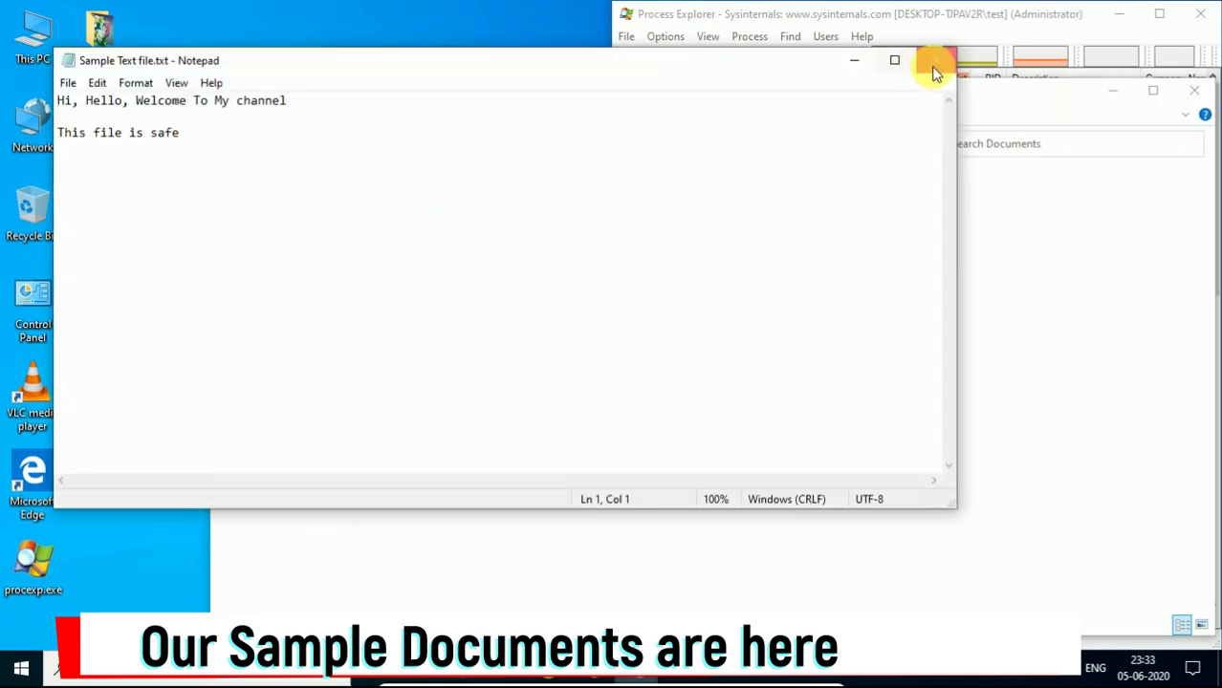
{"action": "left_click", "coordinate": [933, 59]}
{"action": "left_click", "coordinate": [396, 205]}
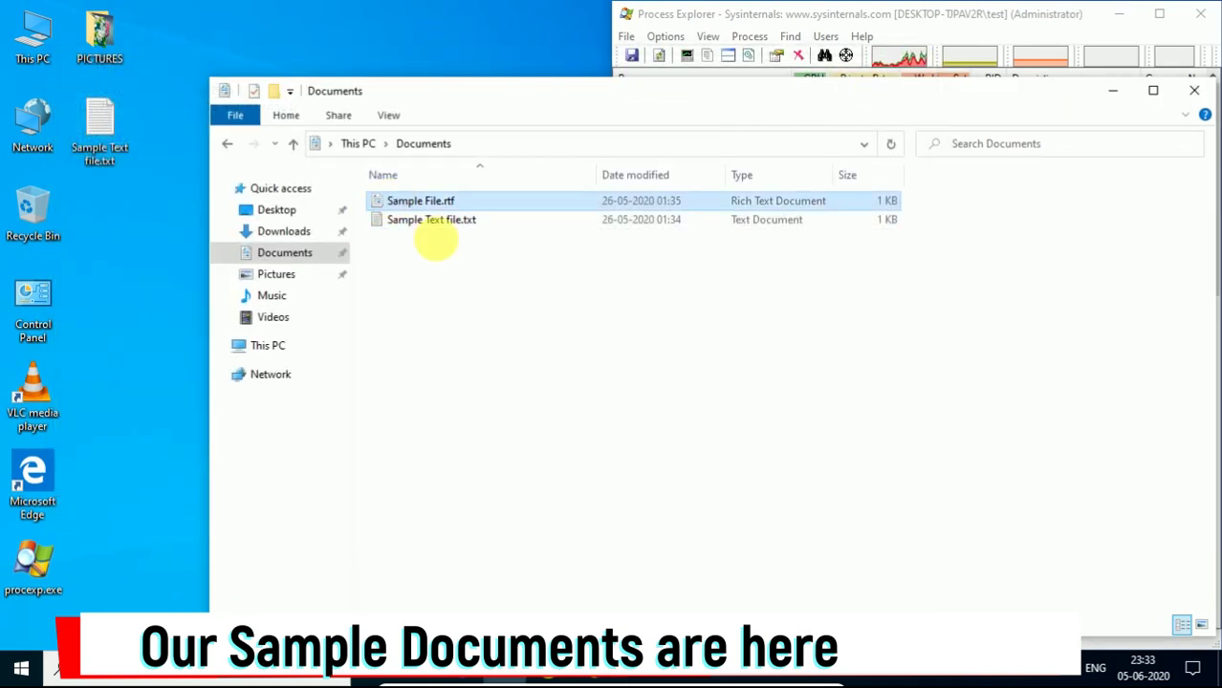
{"action": "left_click", "coordinate": [957, 84]}
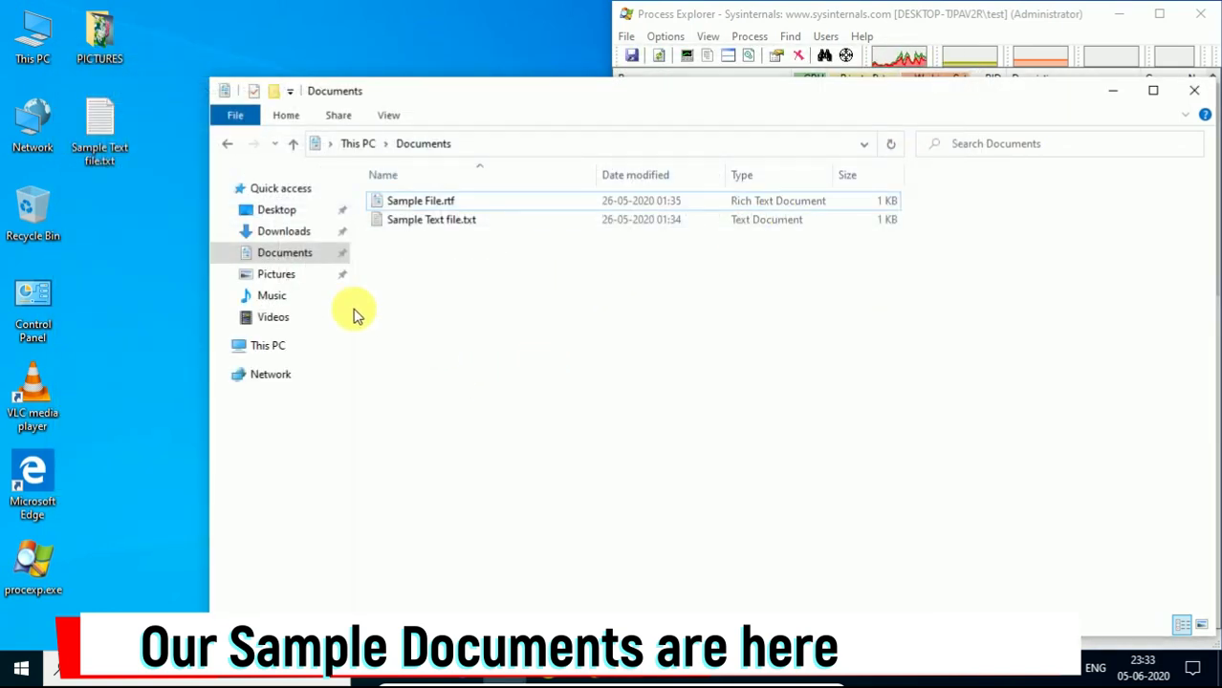
Look through the Pictures, Music and Videos folders, and go to the This PC overview.
{"action": "left_click", "coordinate": [279, 275]}
{"action": "left_click", "coordinate": [283, 296]}
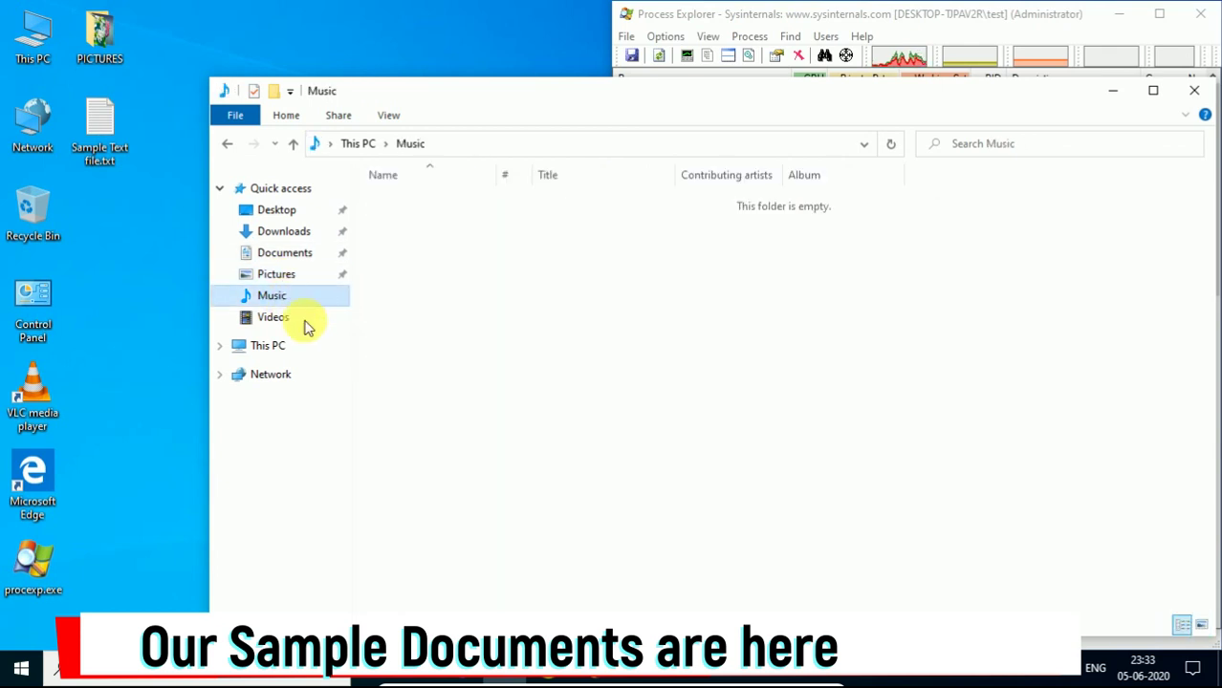
{"action": "left_click", "coordinate": [274, 317]}
{"action": "left_click", "coordinate": [268, 345]}
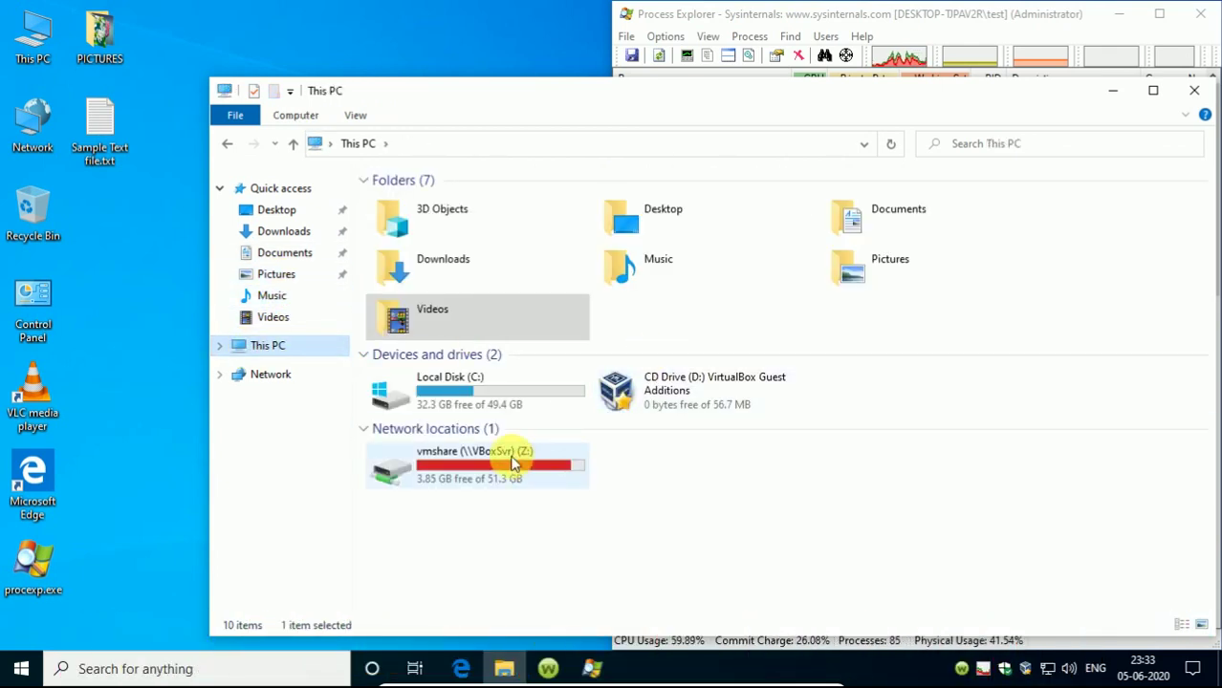
Open the TEST_FILES folder on the vmshare network drive and switch off Webroot's Realtime Shield.
{"action": "double_click", "coordinate": [514, 463]}
{"action": "double_click", "coordinate": [409, 219]}
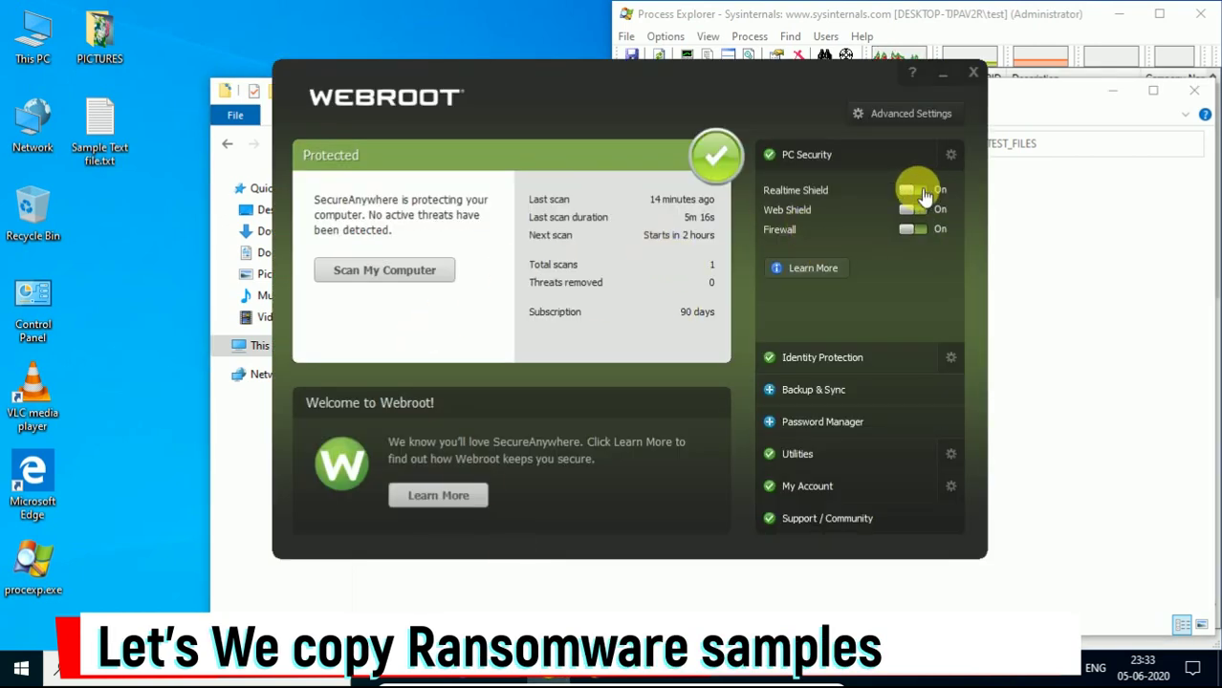
{"action": "left_click", "coordinate": [920, 191]}
{"action": "left_click", "coordinate": [1044, 313]}
Open Ransomware Samples.tar as an archive in 7-Zip and extract its Ransomware Samples folder to the desktop.
{"action": "right_click", "coordinate": [488, 228]}
{"action": "mouse_move", "coordinate": [663, 257]}
{"action": "left_click", "coordinate": [715, 259]}
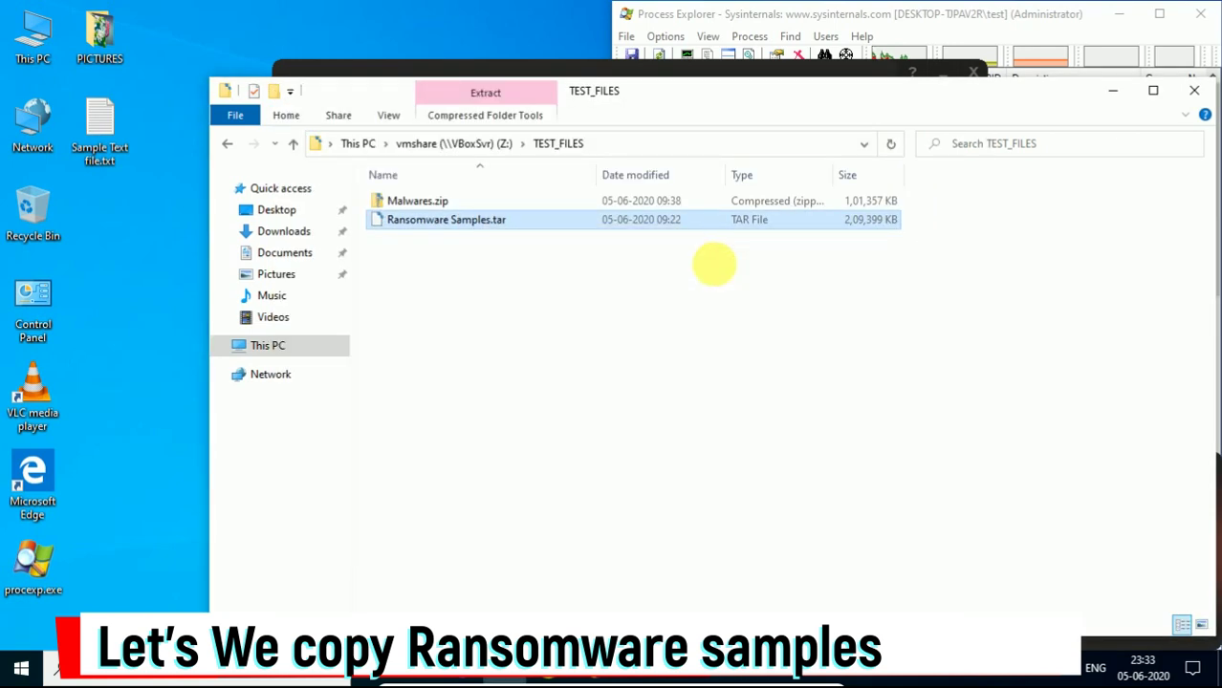
{"action": "left_click_drag", "start_coordinate": [318, 270], "coordinate": [187, 273]}
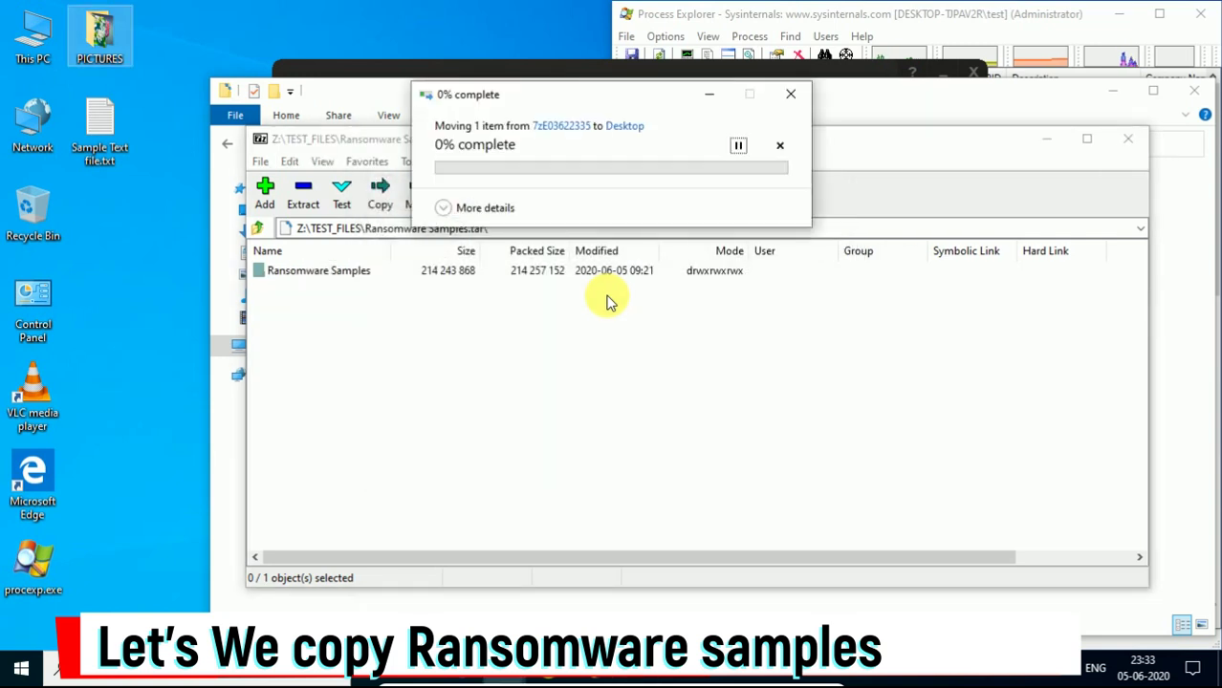
Expand the copy progress details while the samples move to the desktop, and close the 7-Zip archive window.
{"action": "left_click", "coordinate": [468, 206]}
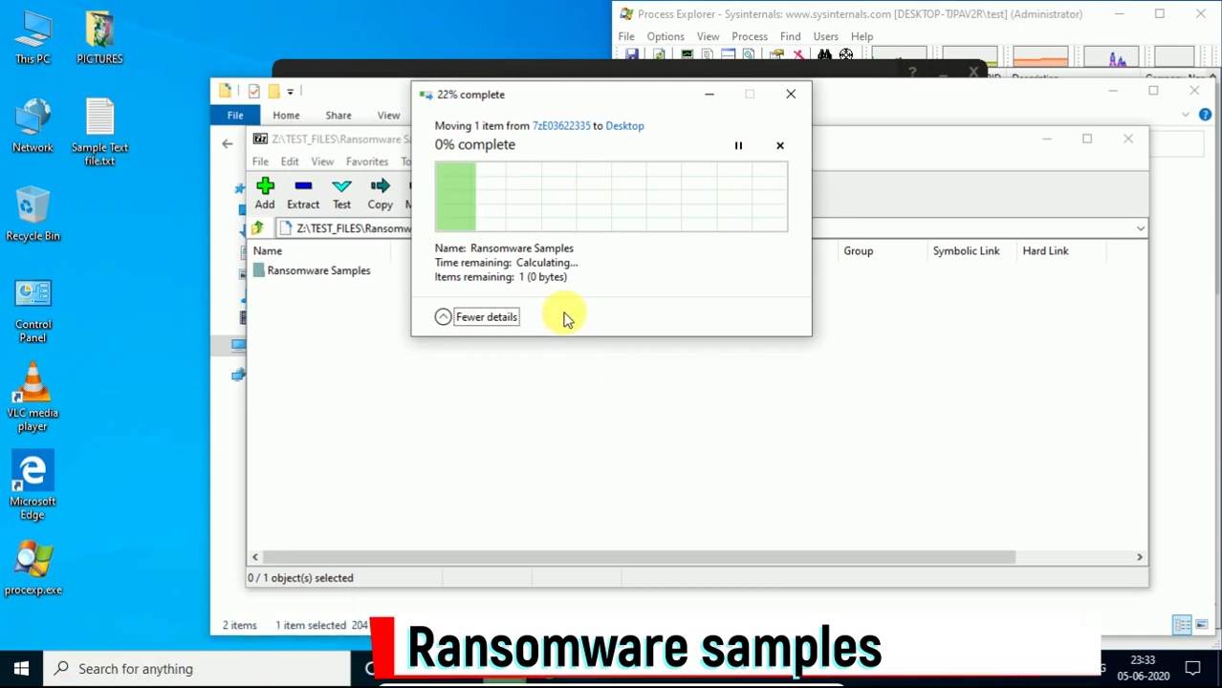
{"action": "left_click", "coordinate": [1128, 139]}
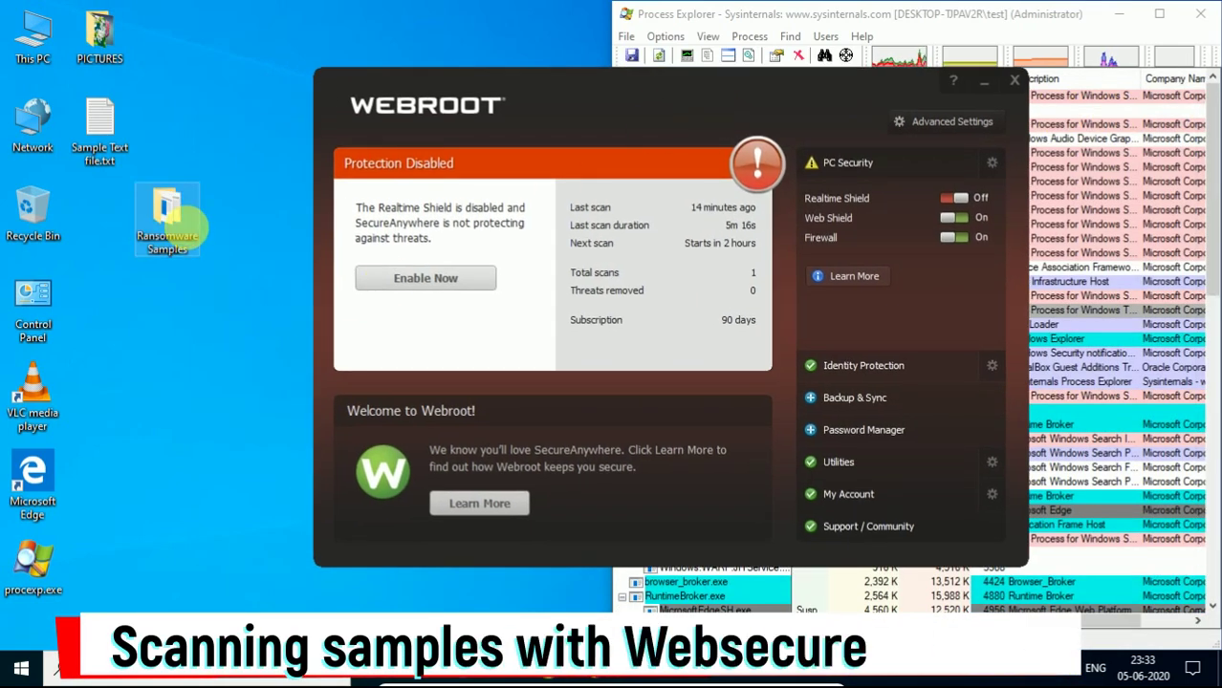
Check the size and file count in the properties of the desktop's Ransomware Samples folder, and close them.
{"action": "right_click", "coordinate": [184, 224]}
{"action": "left_click", "coordinate": [286, 604]}
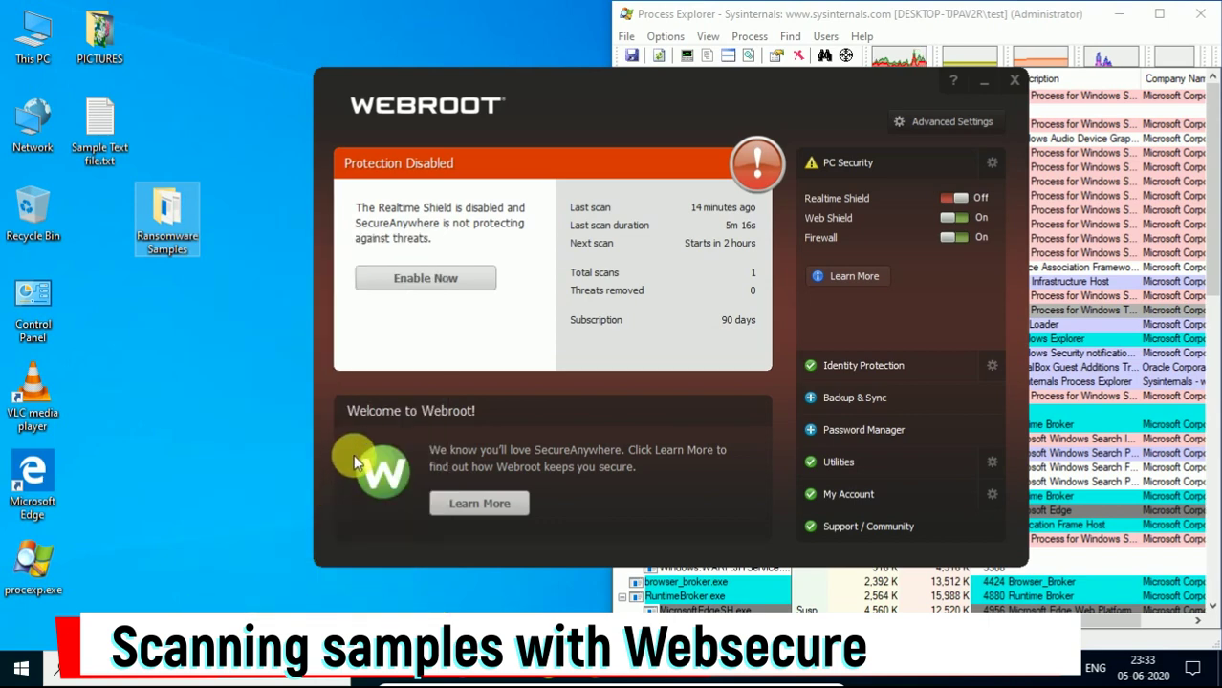
{"action": "right_click", "coordinate": [109, 359]}
{"action": "left_click", "coordinate": [287, 456]}
{"action": "left_click_drag", "start_coordinate": [279, 421], "coordinate": [382, 423]}
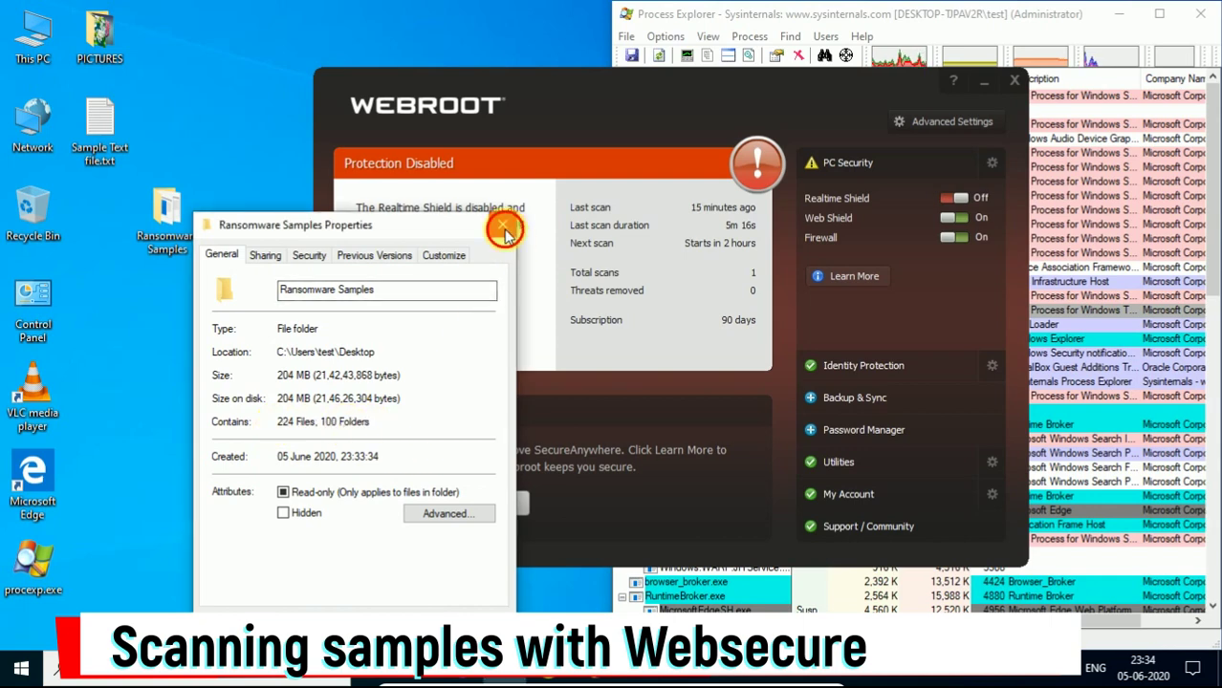
{"action": "left_click", "coordinate": [502, 227]}
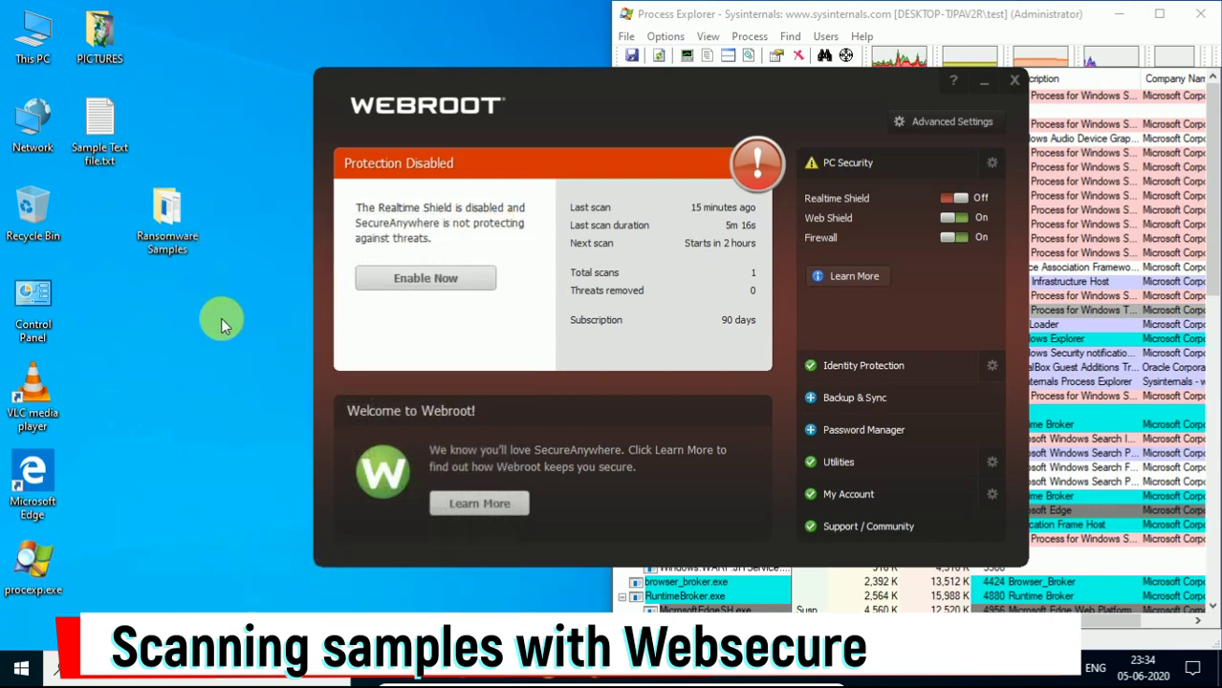
Re-enable Webroot's protection and run a Webroot scan on the Ransomware Samples folder.
{"action": "left_click", "coordinate": [427, 284]}
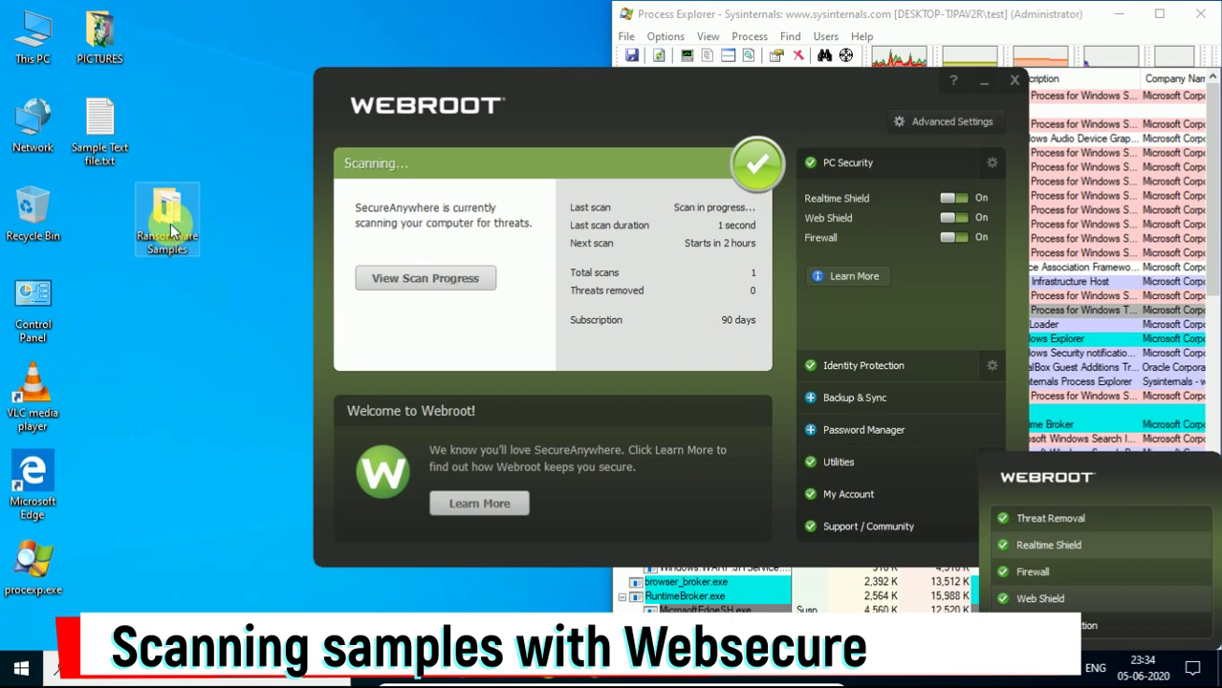
{"action": "right_click", "coordinate": [172, 228]}
{"action": "left_click", "coordinate": [305, 439]}
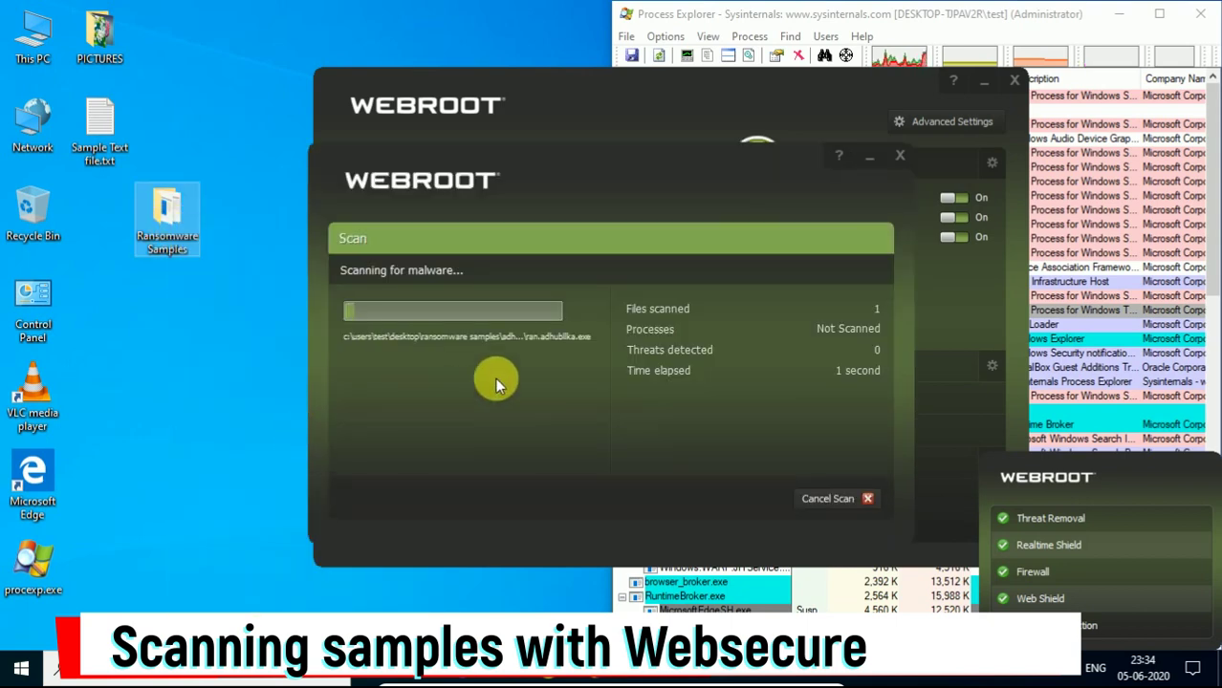
{"action": "left_click_drag", "start_coordinate": [552, 184], "coordinate": [387, 107]}
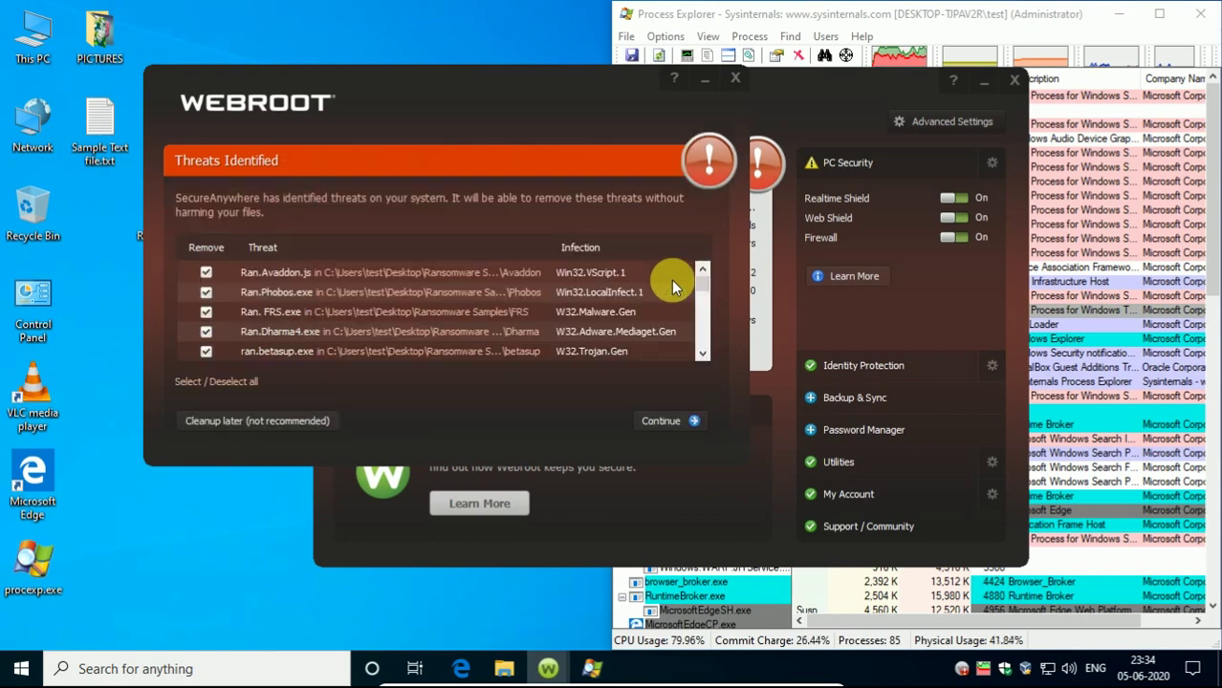
Look through the list of identified threats and start removing all the selected ones.
{"action": "left_click_drag", "start_coordinate": [702, 280], "coordinate": [706, 353]}
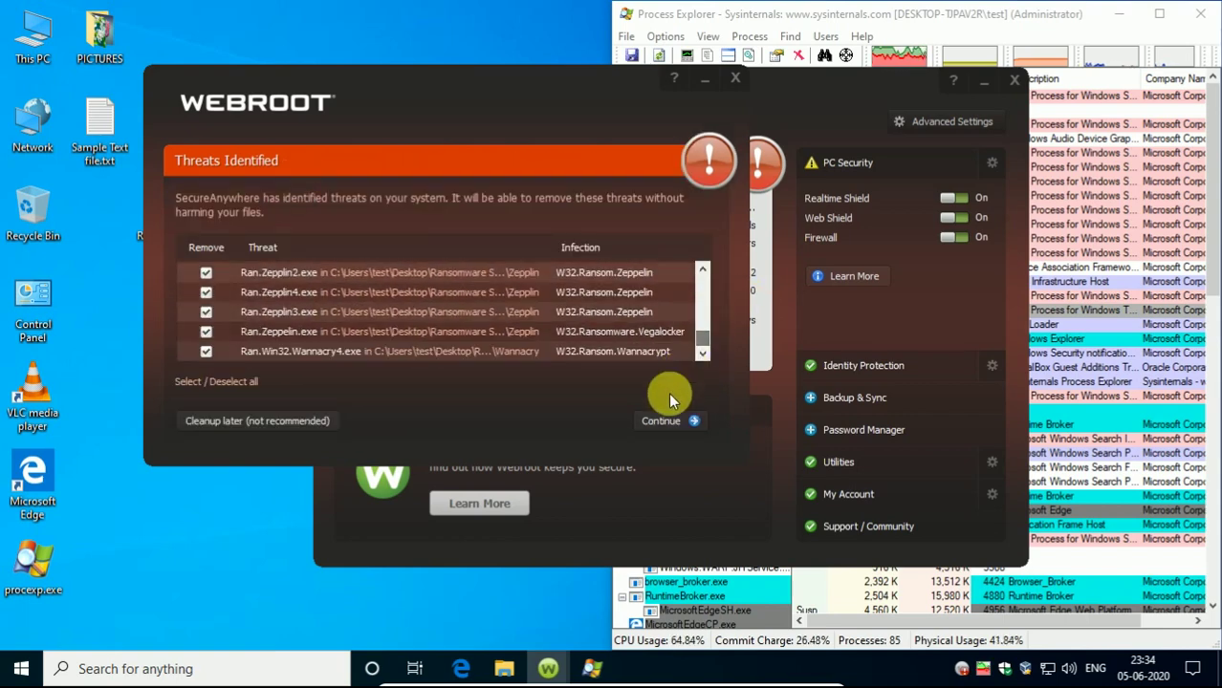
{"action": "left_click", "coordinate": [659, 421]}
{"action": "left_click", "coordinate": [660, 418]}
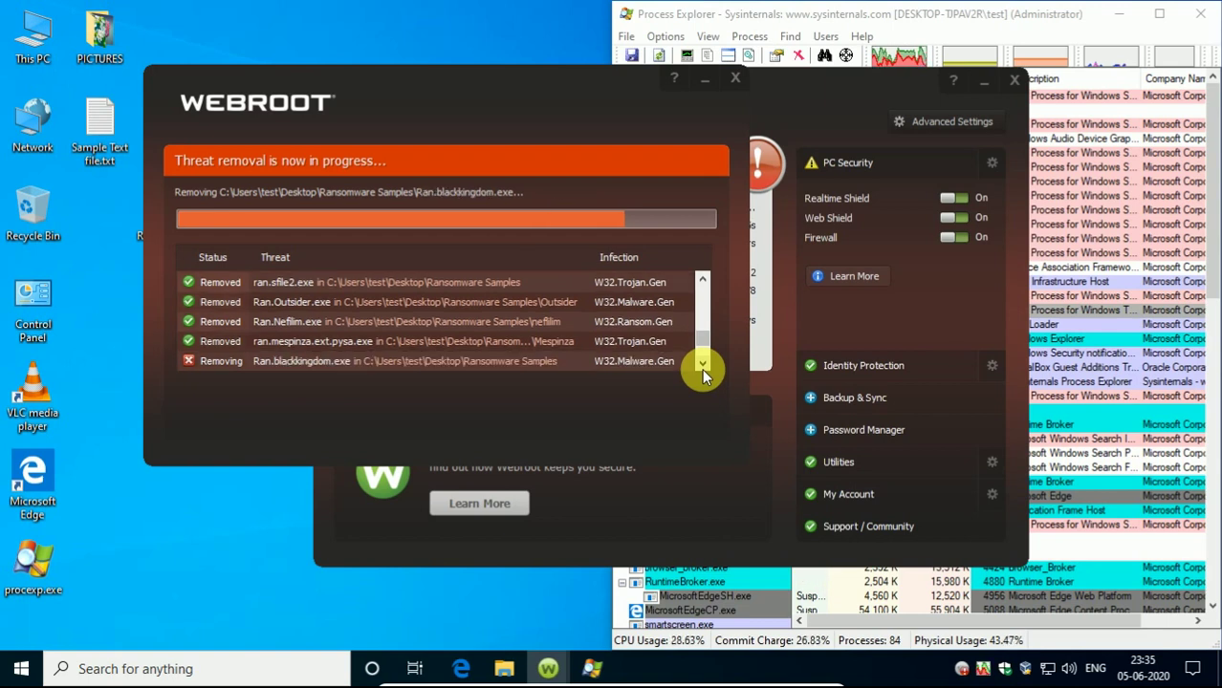
Refresh the desktop during the threat removal, and let the removal proceed to the re-scan.
{"action": "right_click", "coordinate": [442, 32]}
{"action": "left_click", "coordinate": [486, 84]}
{"action": "left_click_drag", "start_coordinate": [496, 97], "coordinate": [497, 82]}
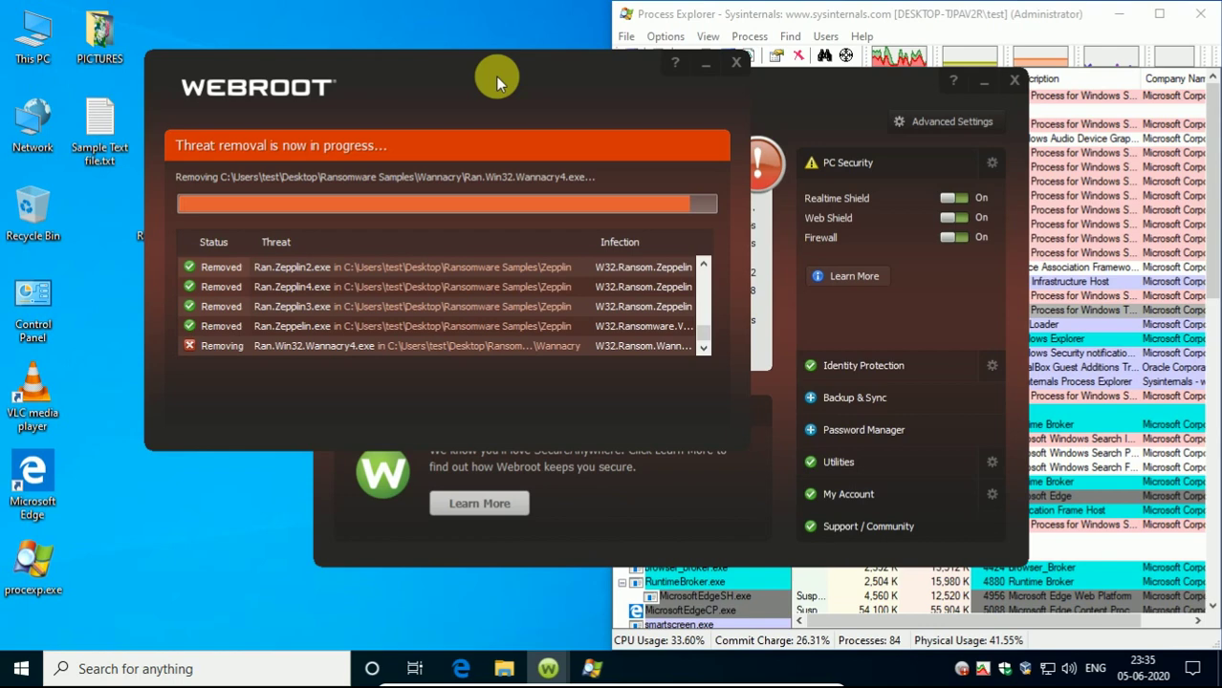
{"action": "left_click", "coordinate": [755, 285]}
{"action": "left_click", "coordinate": [473, 278]}
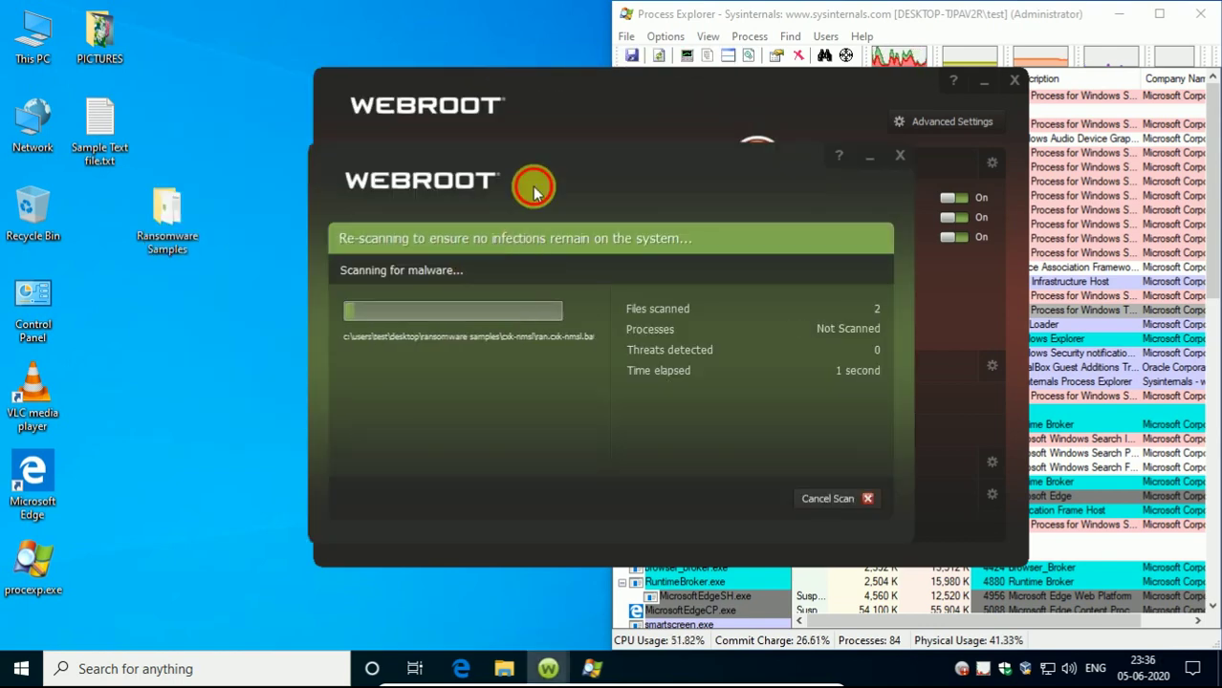
Arrange the Webroot scan windows to follow both running scans, and close the re-scan results.
{"action": "left_click_drag", "start_coordinate": [534, 191], "coordinate": [342, 262]}
{"action": "left_click", "coordinate": [558, 169]}
{"action": "left_click_drag", "start_coordinate": [564, 169], "coordinate": [631, 286]}
{"action": "left_click_drag", "start_coordinate": [495, 89], "coordinate": [641, 87]}
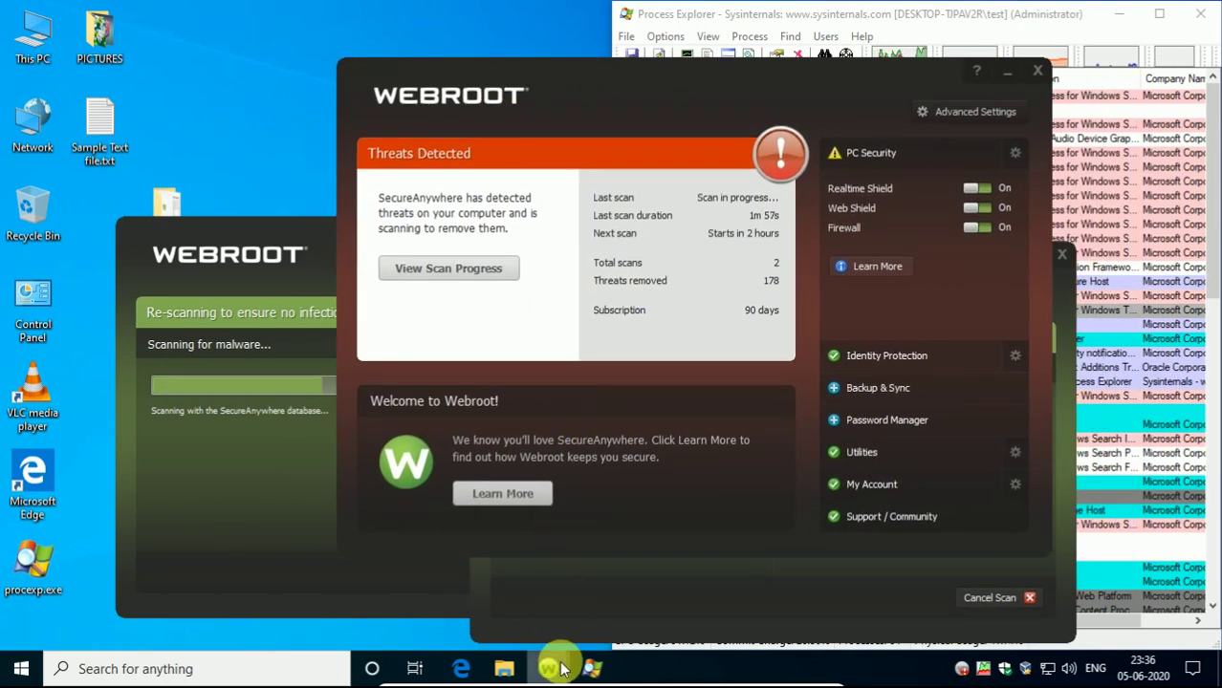
{"action": "mouse_move", "coordinate": [561, 670]}
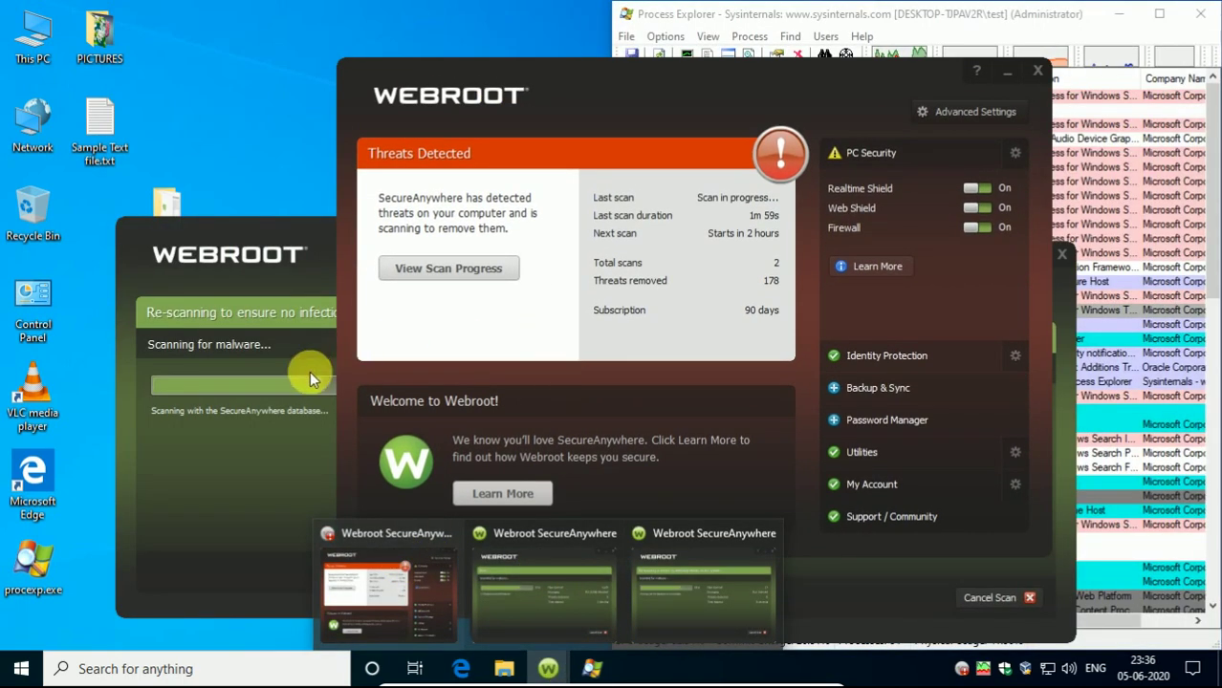
{"action": "left_click", "coordinate": [314, 368]}
{"action": "left_click", "coordinate": [867, 597]}
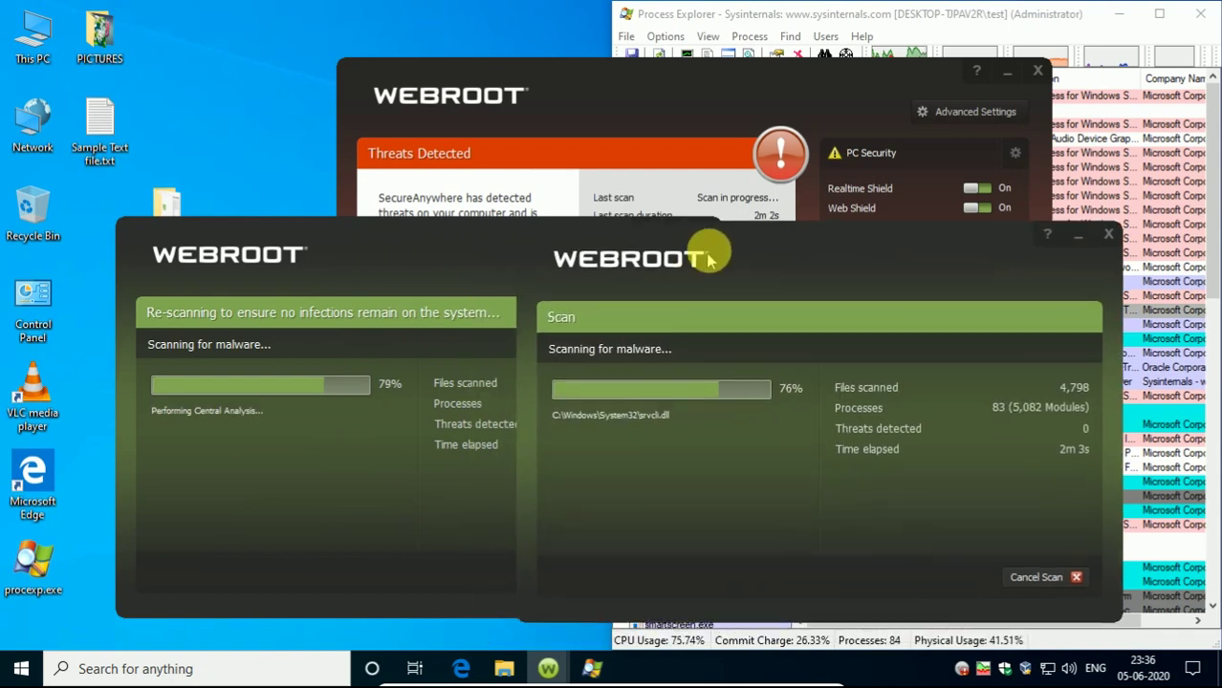
{"action": "left_click_drag", "start_coordinate": [709, 260], "coordinate": [718, 239]}
{"action": "left_click_drag", "start_coordinate": [451, 254], "coordinate": [427, 221]}
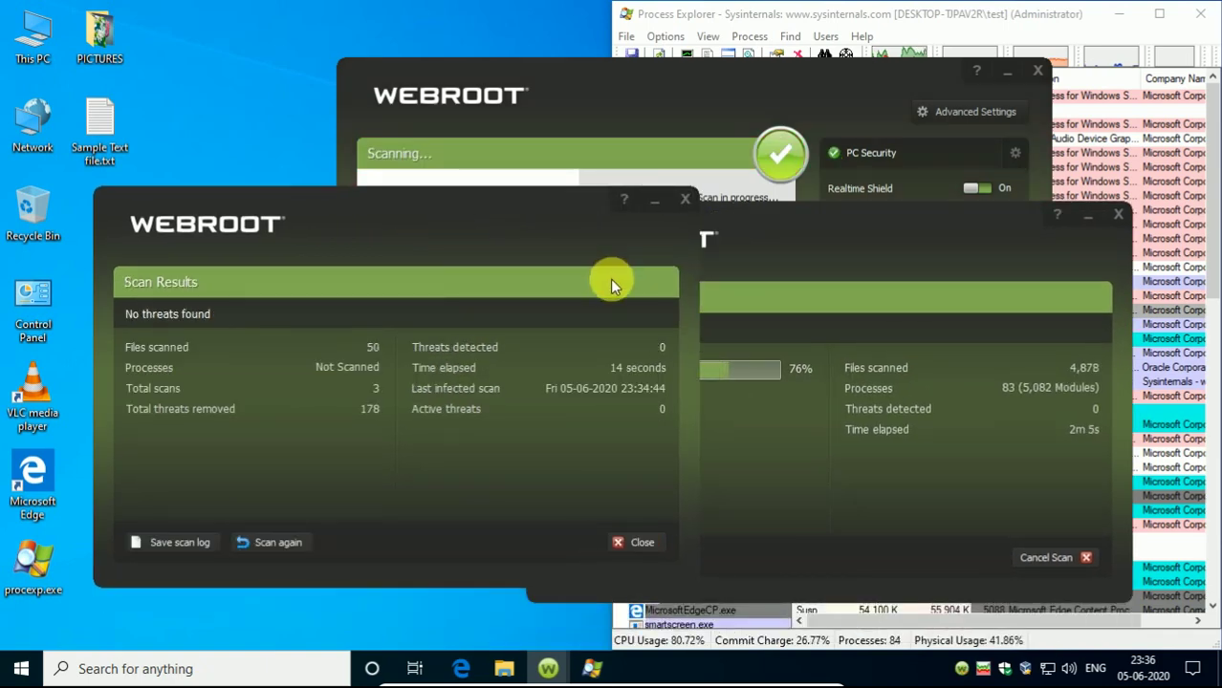
{"action": "left_click", "coordinate": [635, 542]}
{"action": "left_click_drag", "start_coordinate": [686, 227], "coordinate": [585, 226]}
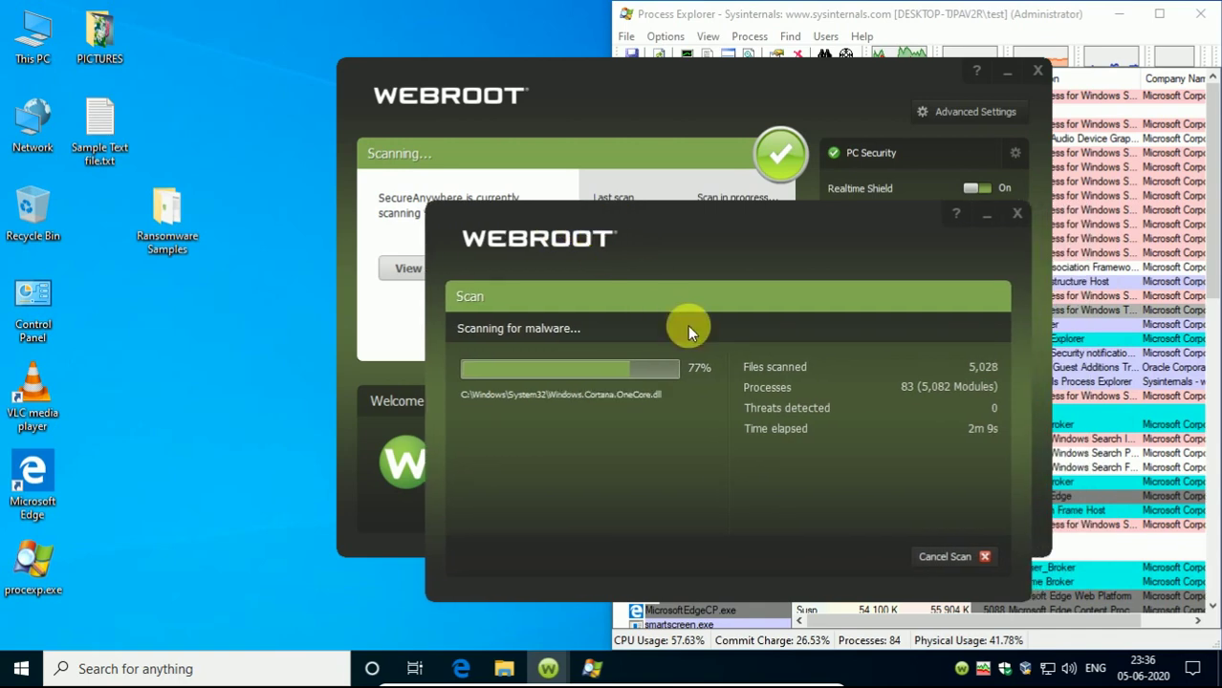
Check how many files remain in the Ransomware Samples folder through its properties, and close them.
{"action": "right_click", "coordinate": [169, 230]}
{"action": "left_click", "coordinate": [222, 609]}
{"action": "left_click_drag", "start_coordinate": [259, 422], "coordinate": [373, 423]}
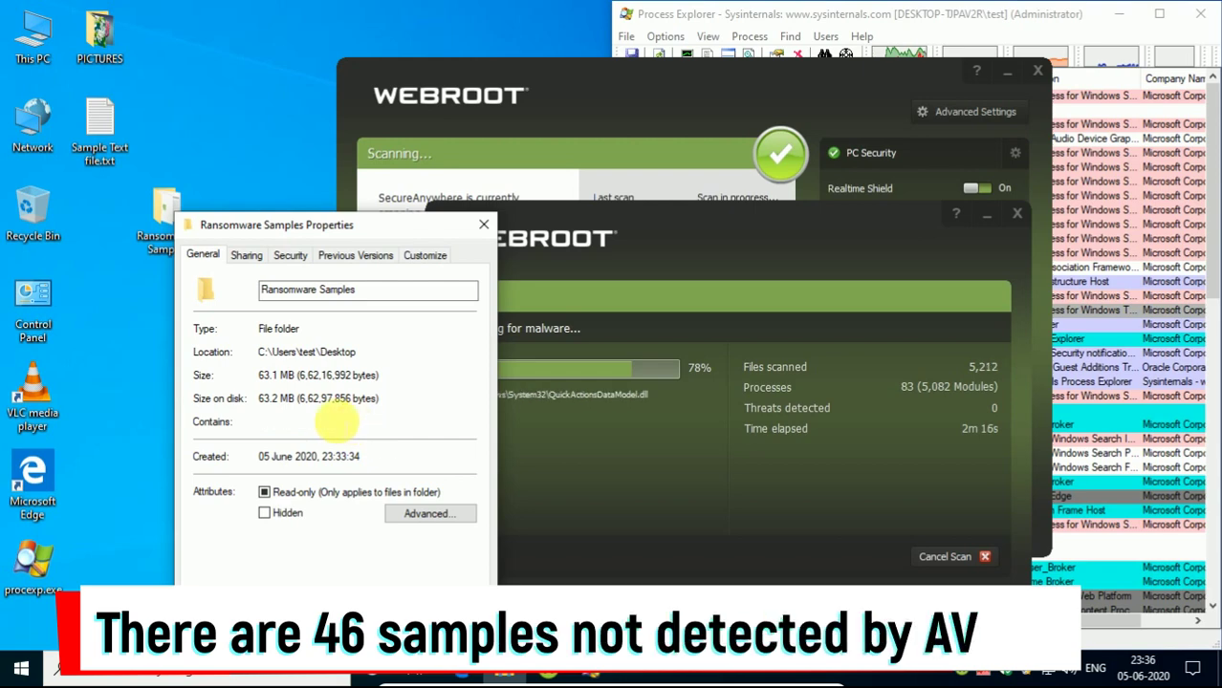
{"action": "left_click", "coordinate": [387, 619]}
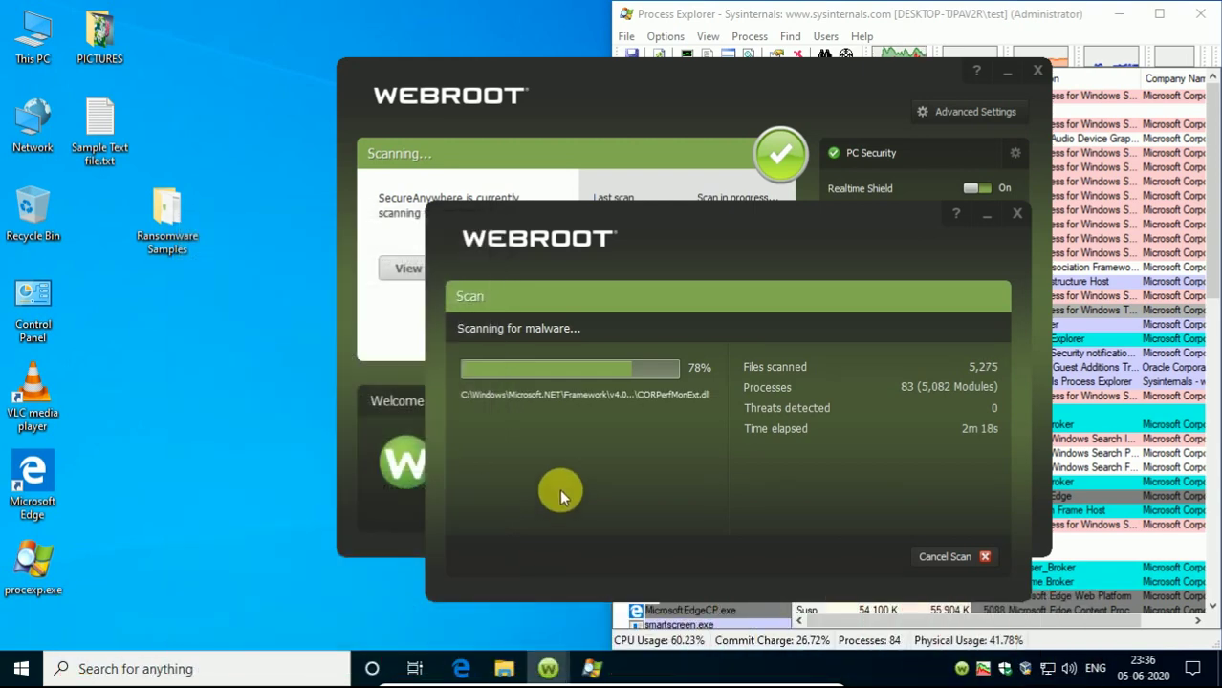
Scan the Ransomware Samples folder with Webroot again, and close the results of both finished scans.
{"action": "right_click", "coordinate": [165, 212]}
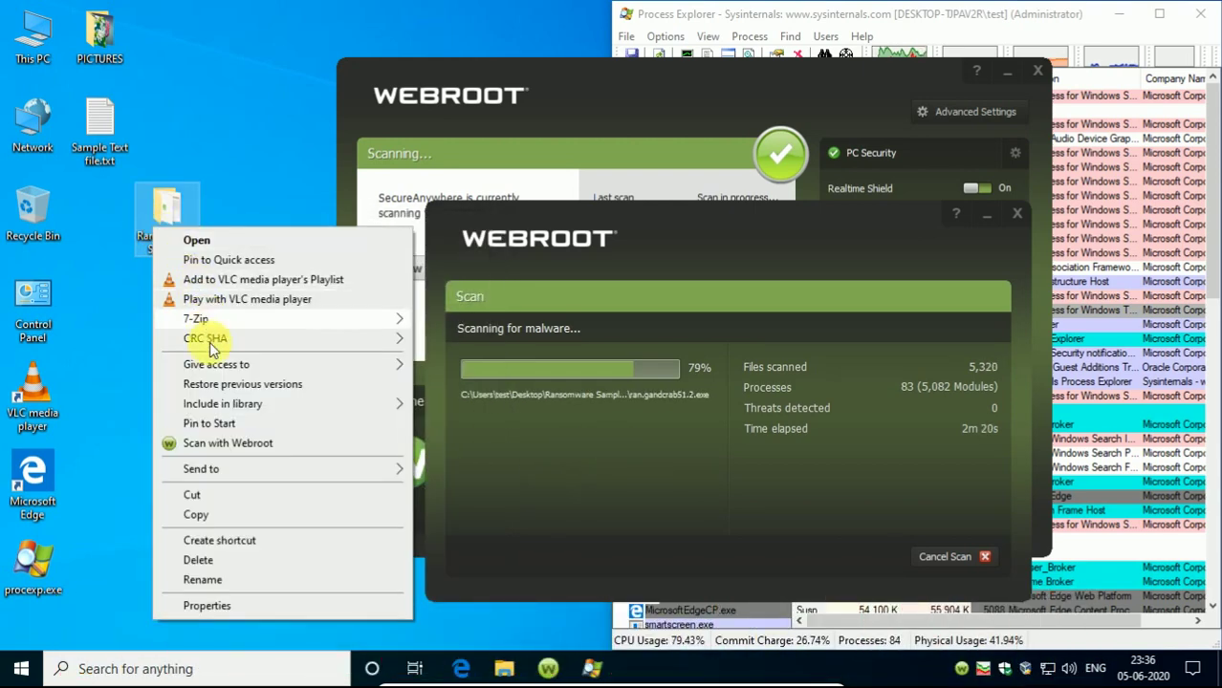
{"action": "left_click", "coordinate": [218, 443]}
{"action": "left_click_drag", "start_coordinate": [550, 195], "coordinate": [426, 107]}
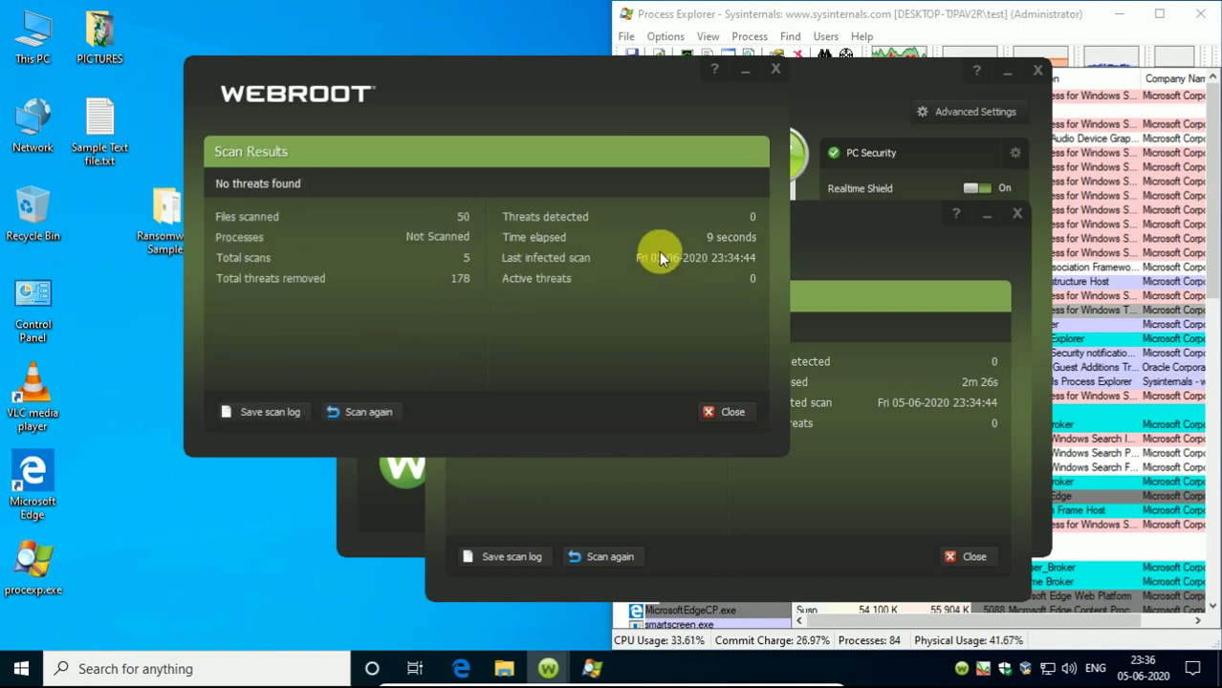
{"action": "left_click", "coordinate": [725, 411]}
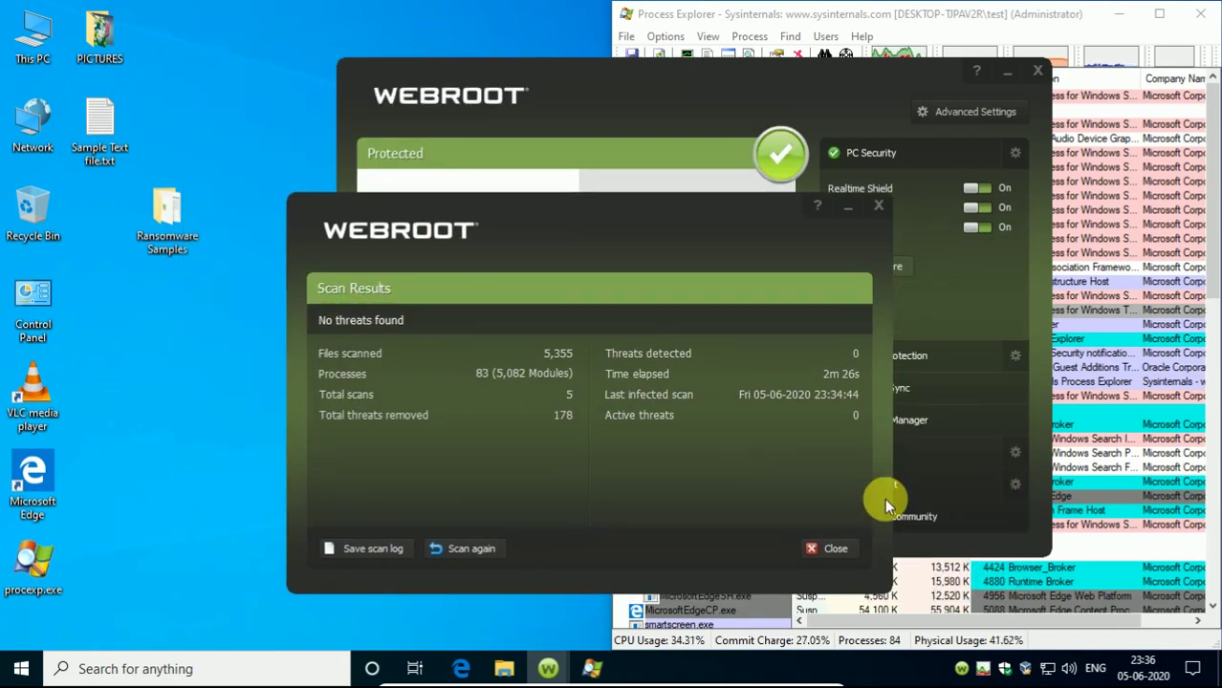
{"action": "left_click", "coordinate": [831, 546]}
{"action": "left_click", "coordinate": [998, 158]}
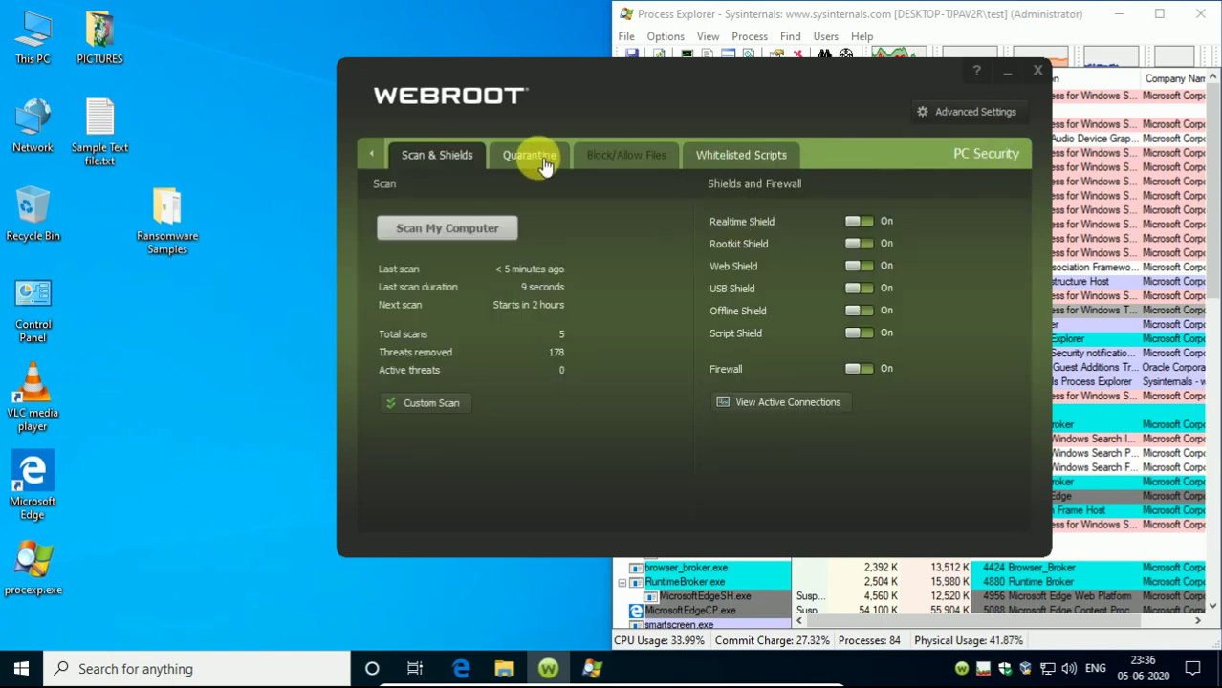
{"action": "left_click", "coordinate": [540, 158]}
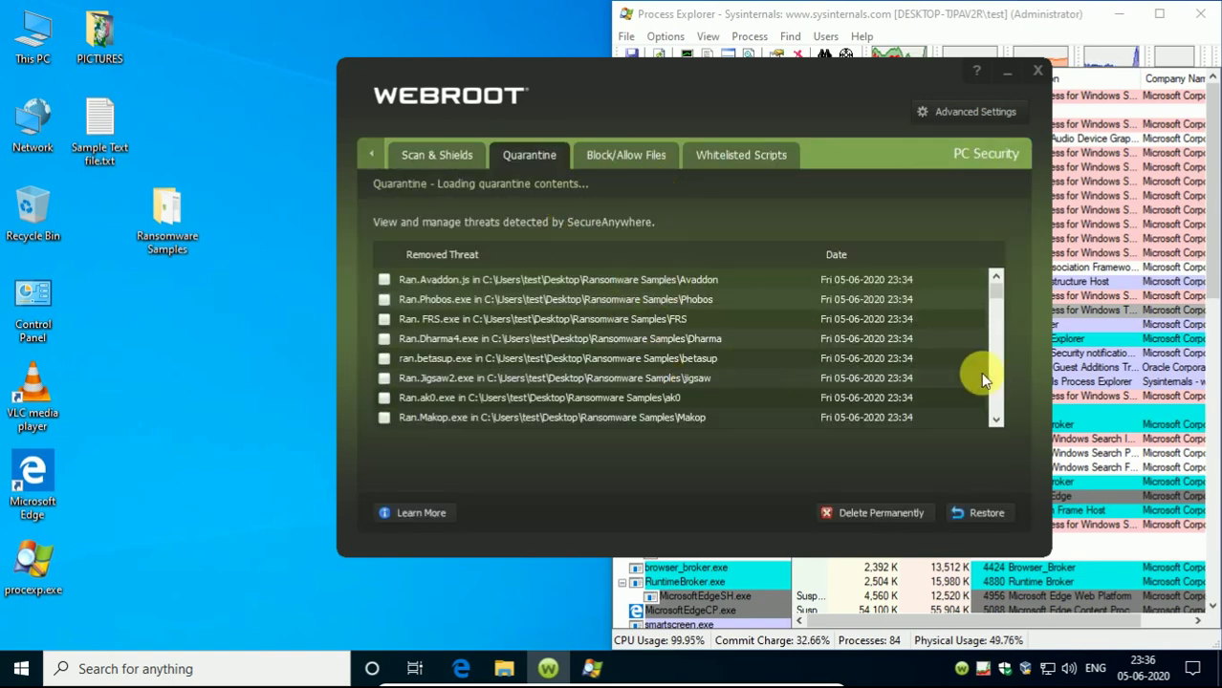
{"action": "left_click_drag", "start_coordinate": [997, 299], "coordinate": [1003, 380]}
{"action": "left_click", "coordinate": [631, 155]}
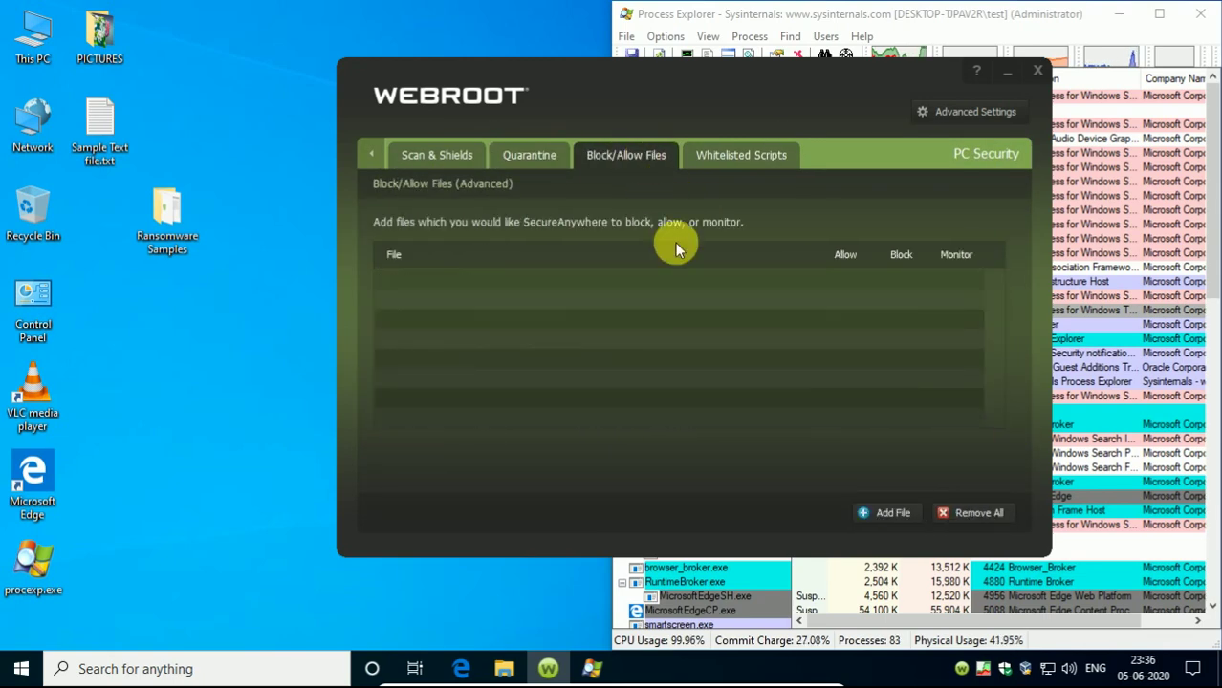
{"action": "left_click_drag", "start_coordinate": [997, 304], "coordinate": [1016, 279]}
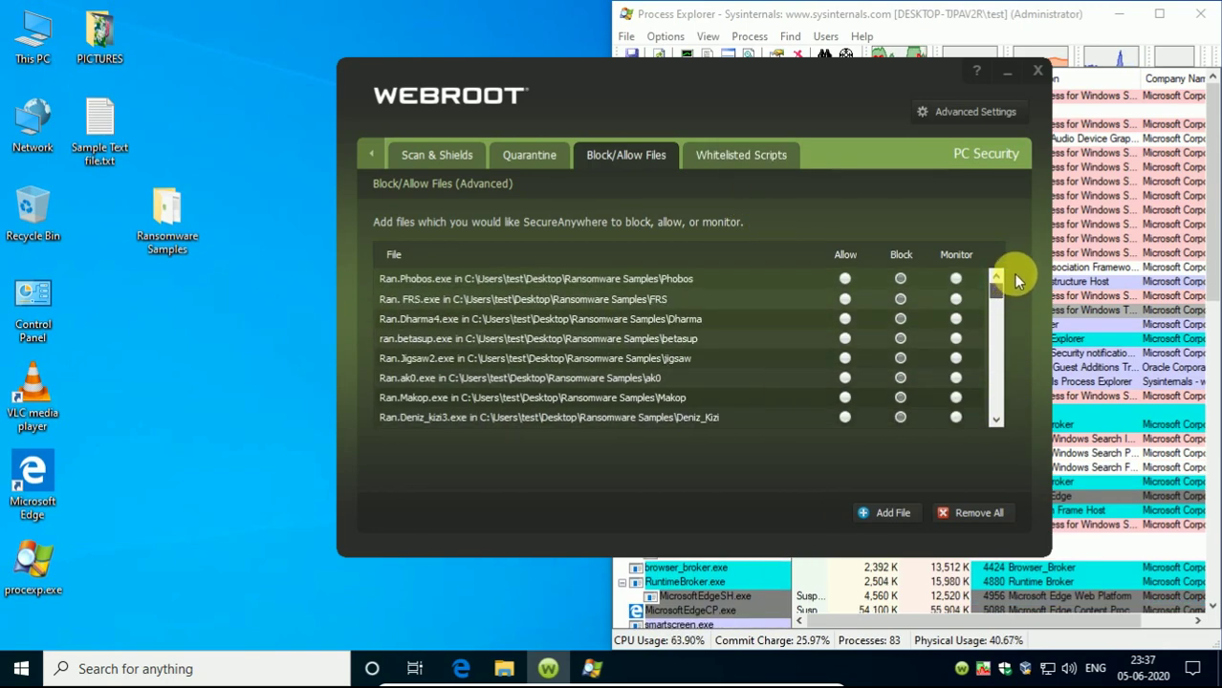
{"action": "left_click", "coordinate": [743, 156]}
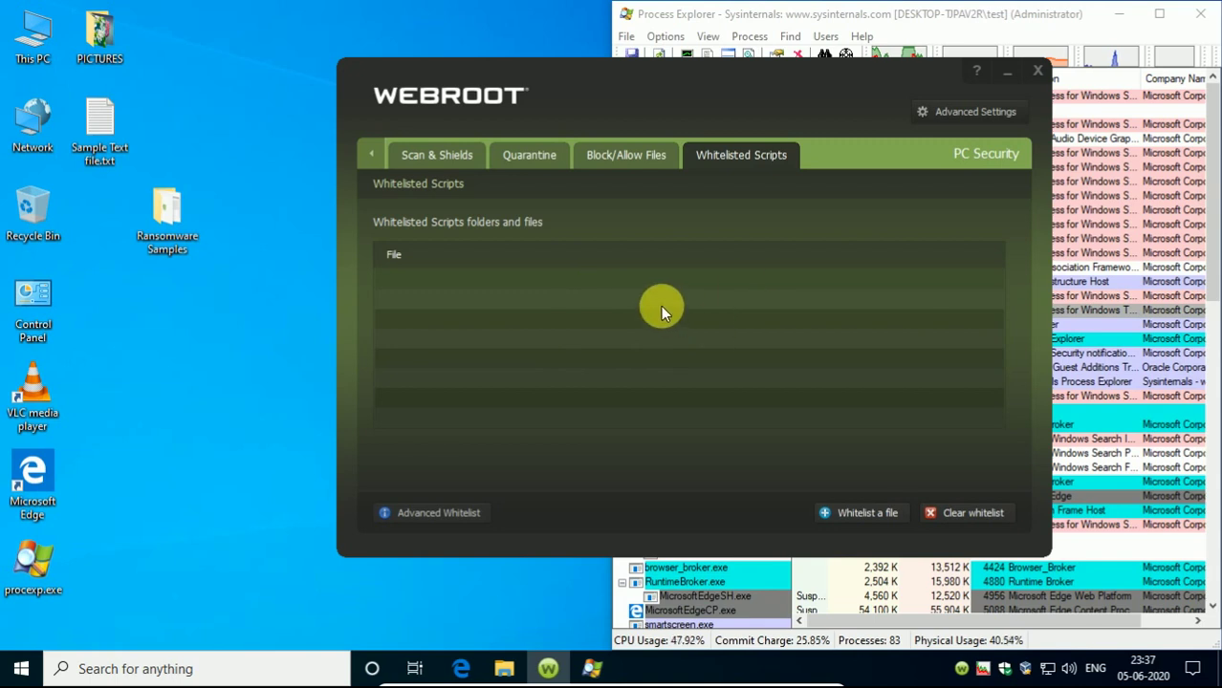
Return to the Quarantine list and try to permanently delete its contents.
{"action": "left_click", "coordinate": [524, 164]}
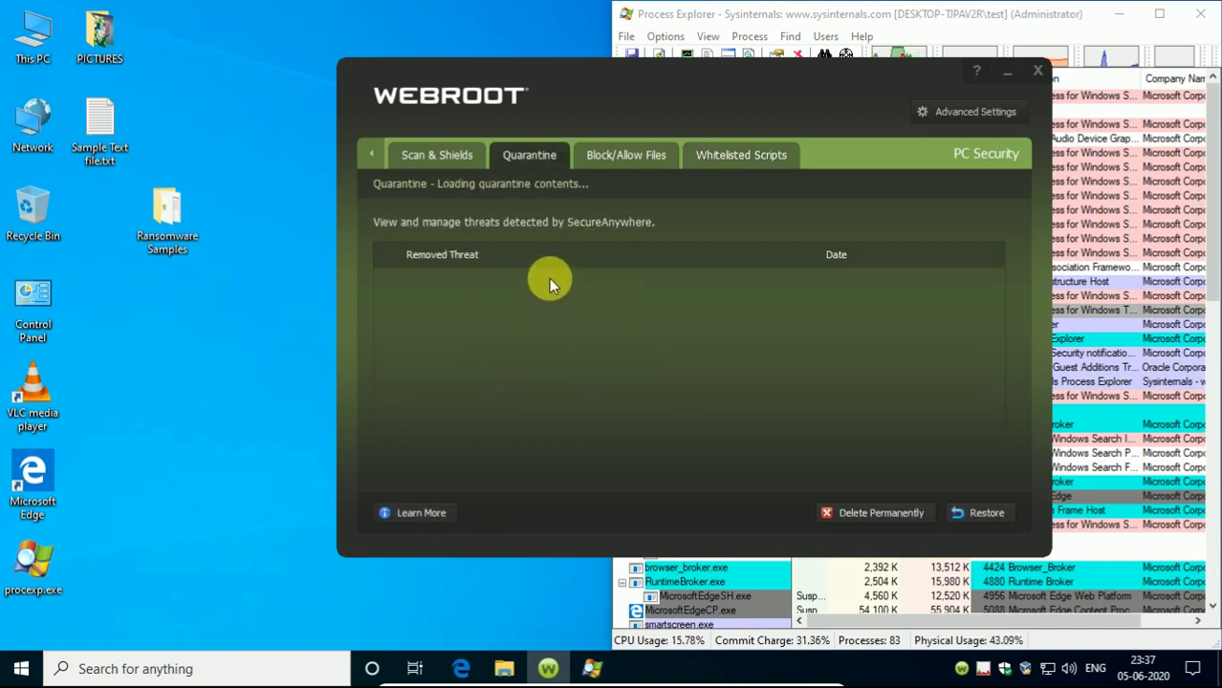
{"action": "right_click", "coordinate": [250, 336]}
{"action": "left_click", "coordinate": [308, 387]}
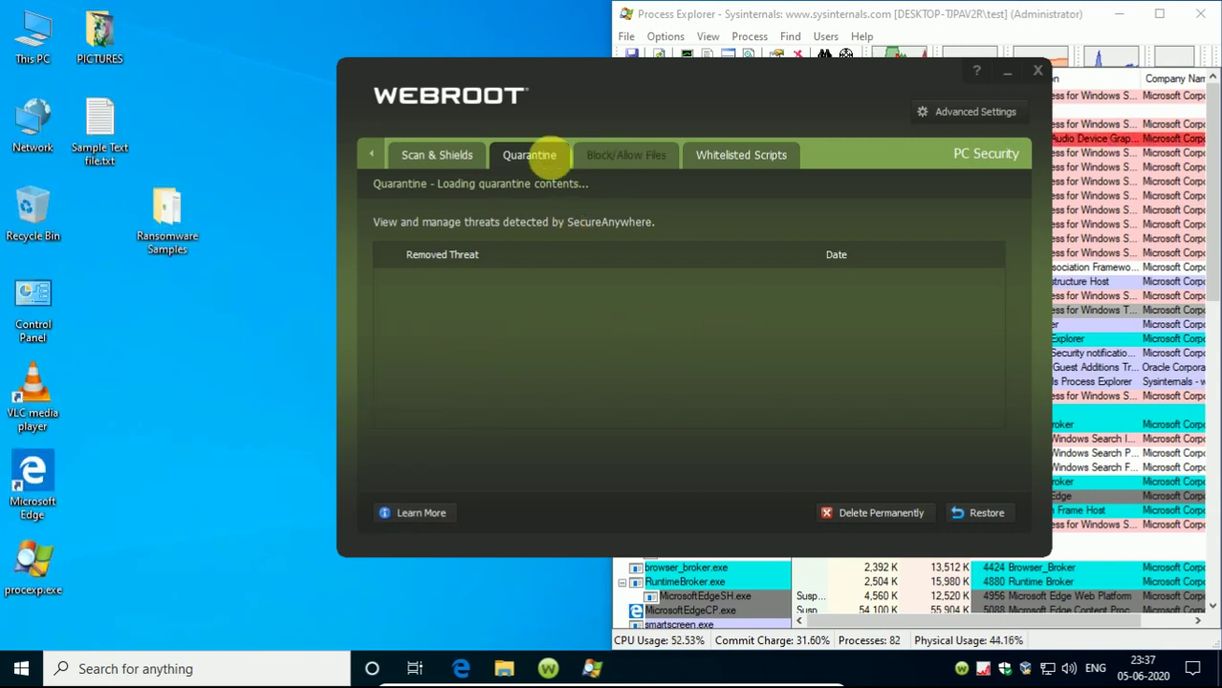
{"action": "left_click", "coordinate": [445, 156]}
{"action": "left_click", "coordinate": [527, 163]}
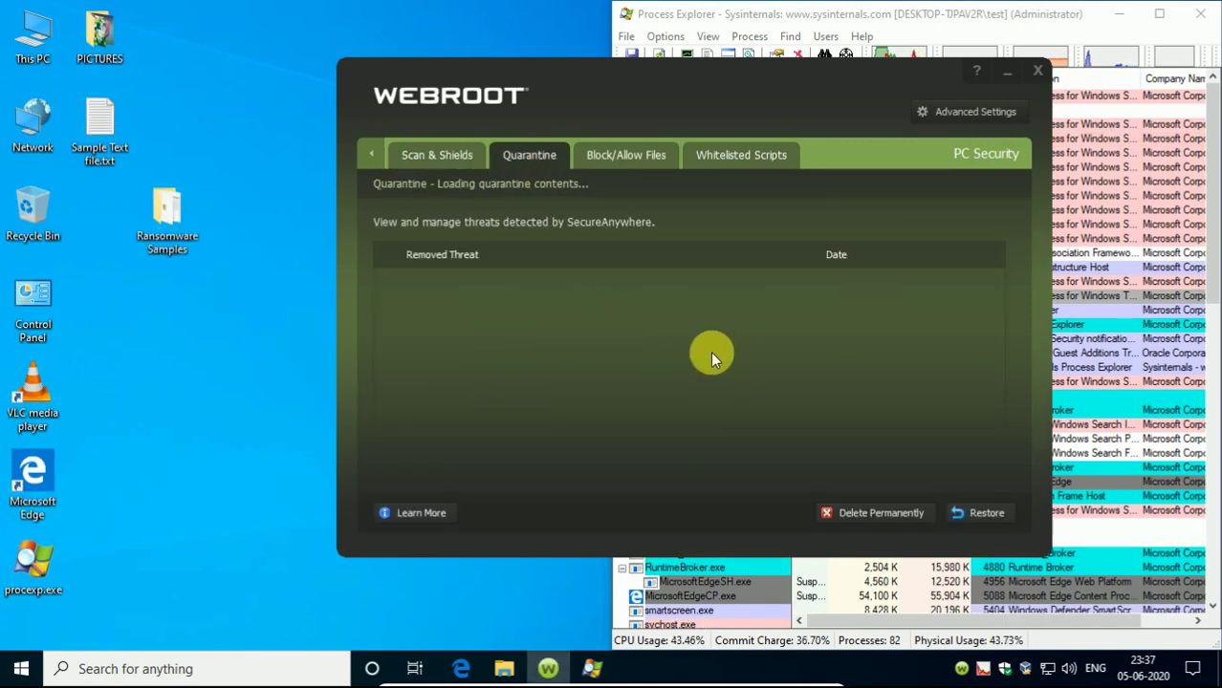
{"action": "left_click", "coordinate": [824, 512]}
{"action": "left_click", "coordinate": [695, 388]}
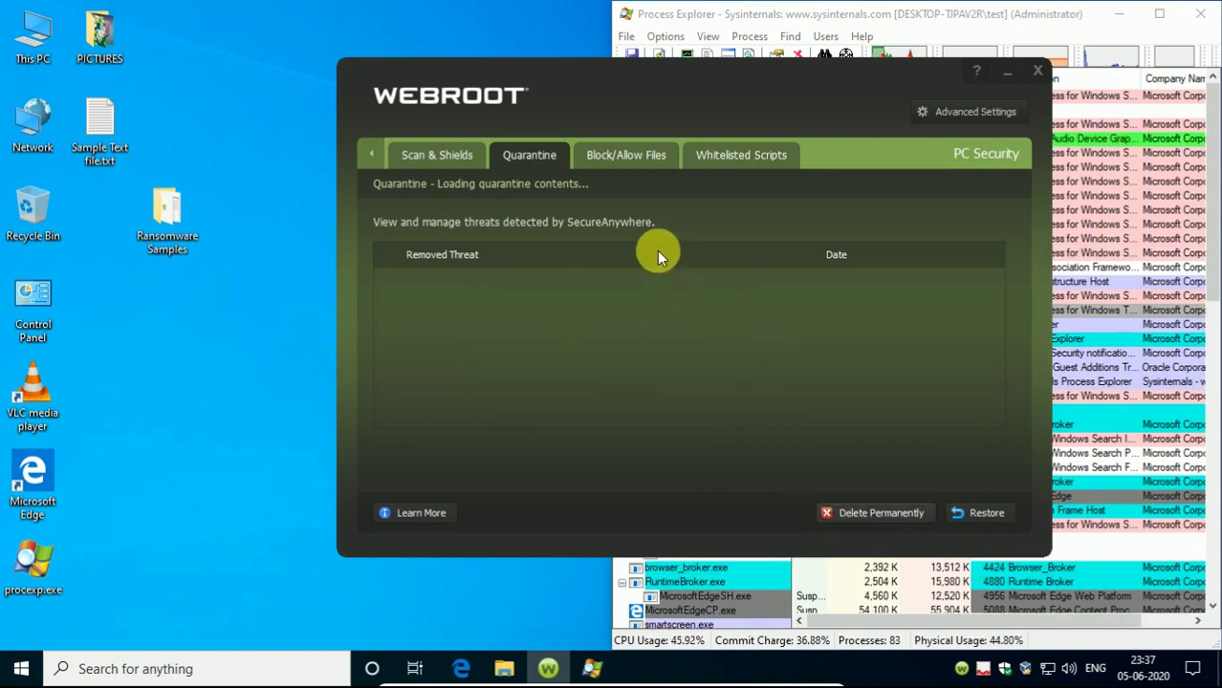
Reload the Quarantine list, select all removed threats and delete them permanently, refreshing the desktop while the files are erased.
{"action": "left_click", "coordinate": [654, 161]}
{"action": "left_click", "coordinate": [526, 161]}
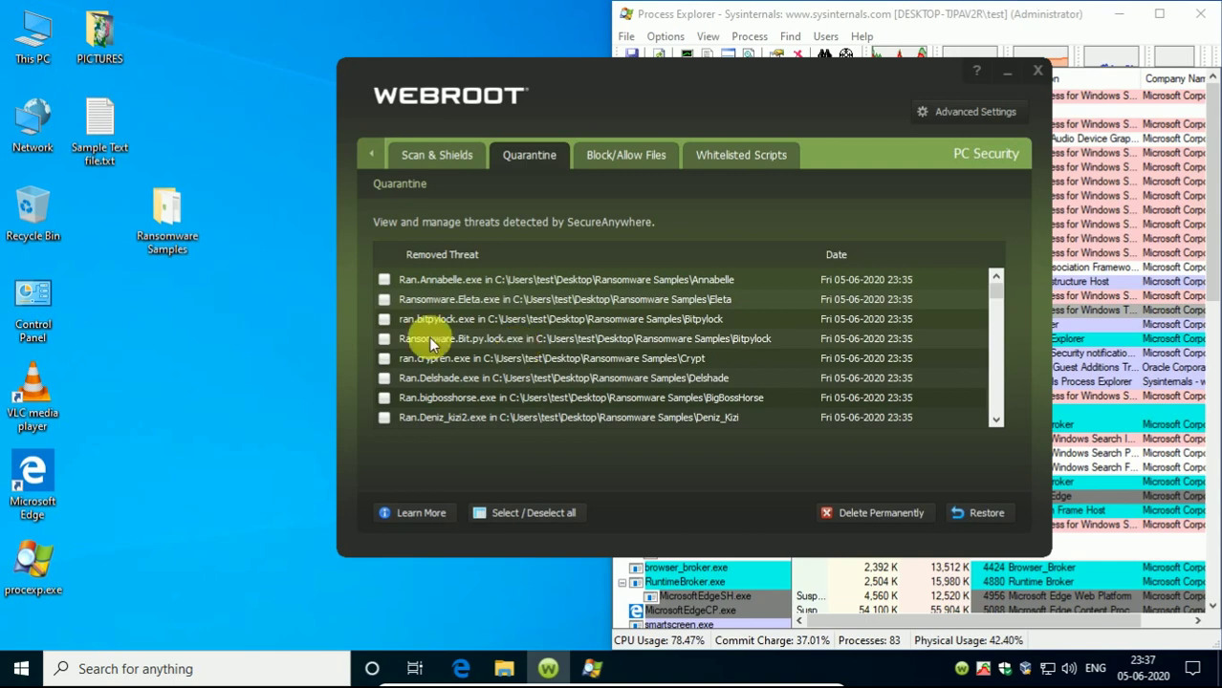
{"action": "left_click", "coordinate": [891, 505]}
{"action": "left_click", "coordinate": [690, 396]}
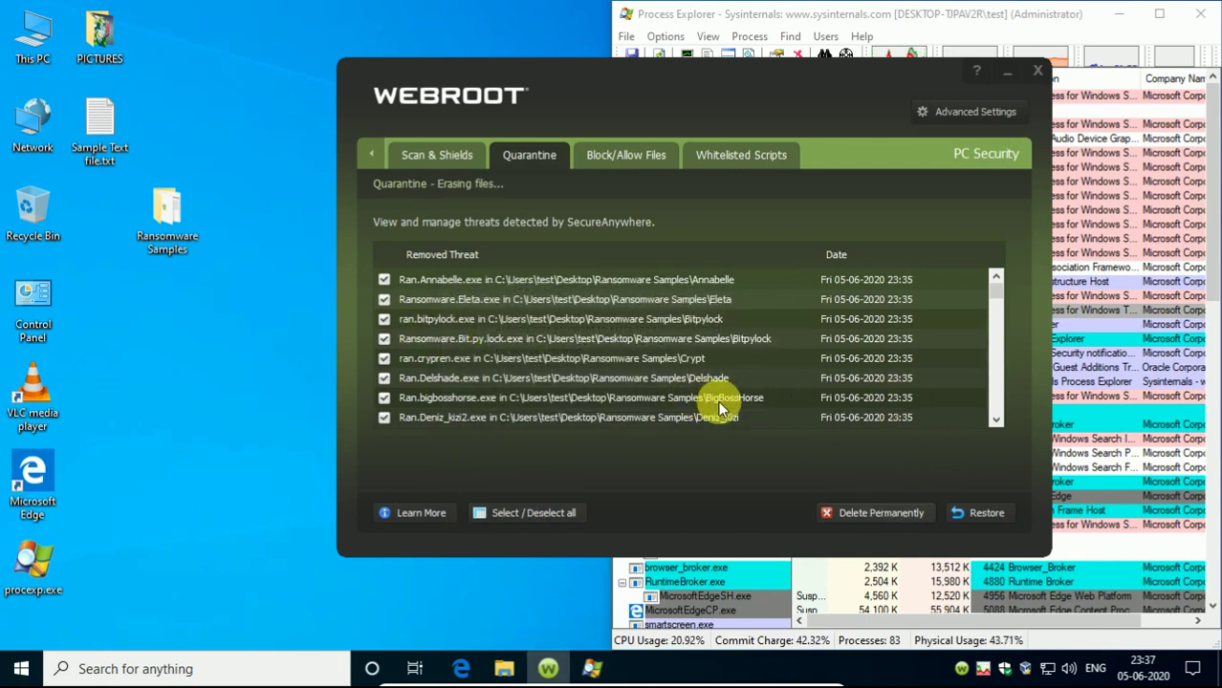
{"action": "right_click", "coordinate": [248, 304]}
{"action": "left_click", "coordinate": [296, 350]}
{"action": "right_click", "coordinate": [247, 321]}
{"action": "left_click", "coordinate": [283, 368]}
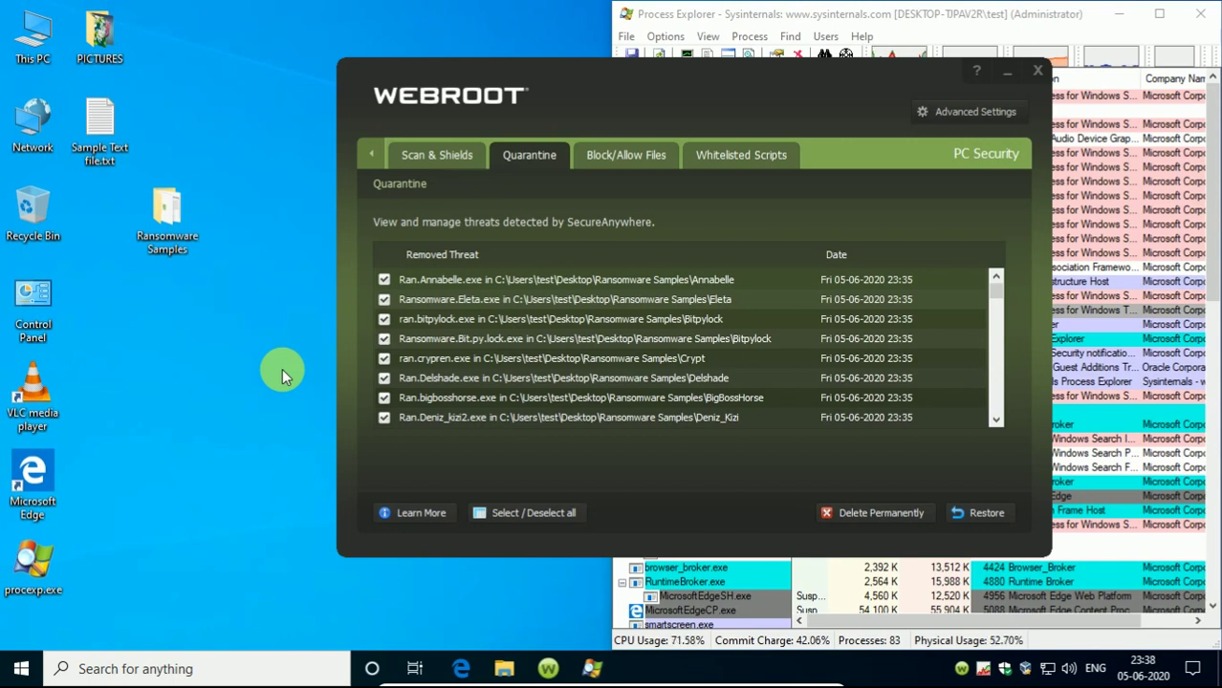
Reload the Quarantine list once more and permanently delete every threat still in it, refreshing the desktop around the deletion.
{"action": "right_click", "coordinate": [282, 368]}
{"action": "left_click", "coordinate": [585, 167]}
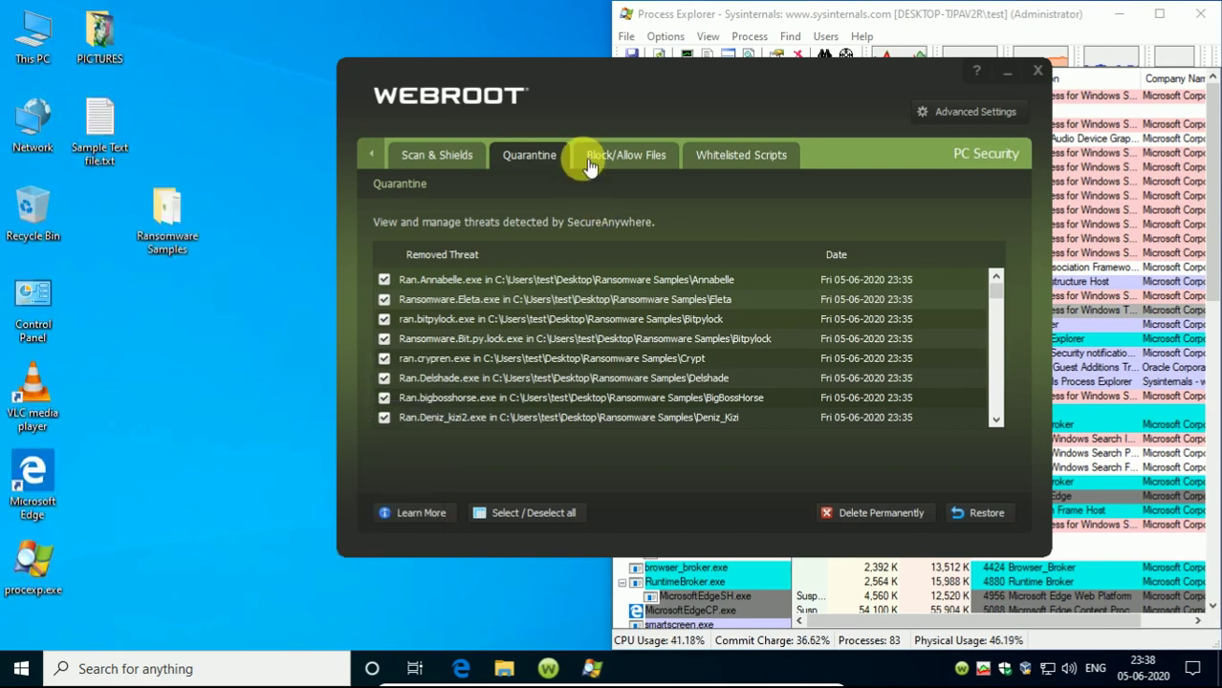
{"action": "left_click", "coordinate": [534, 157]}
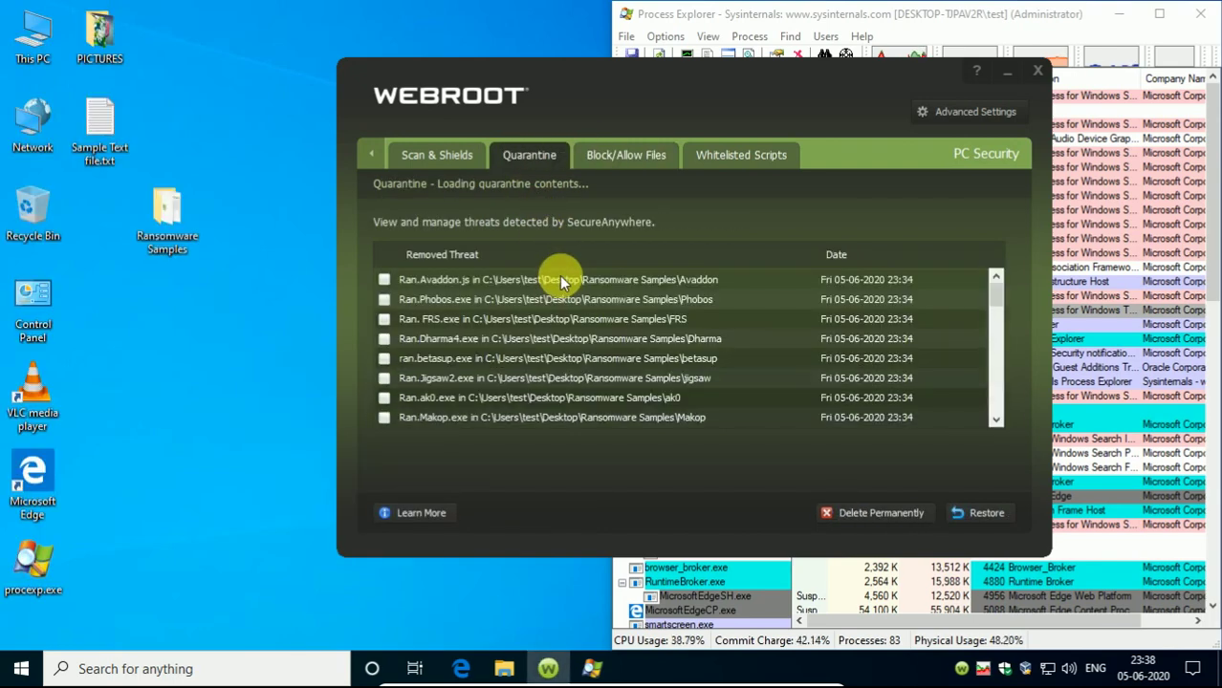
{"action": "right_click", "coordinate": [261, 313]}
{"action": "left_click", "coordinate": [520, 496]}
{"action": "left_click", "coordinate": [848, 508]}
{"action": "left_click", "coordinate": [696, 394]}
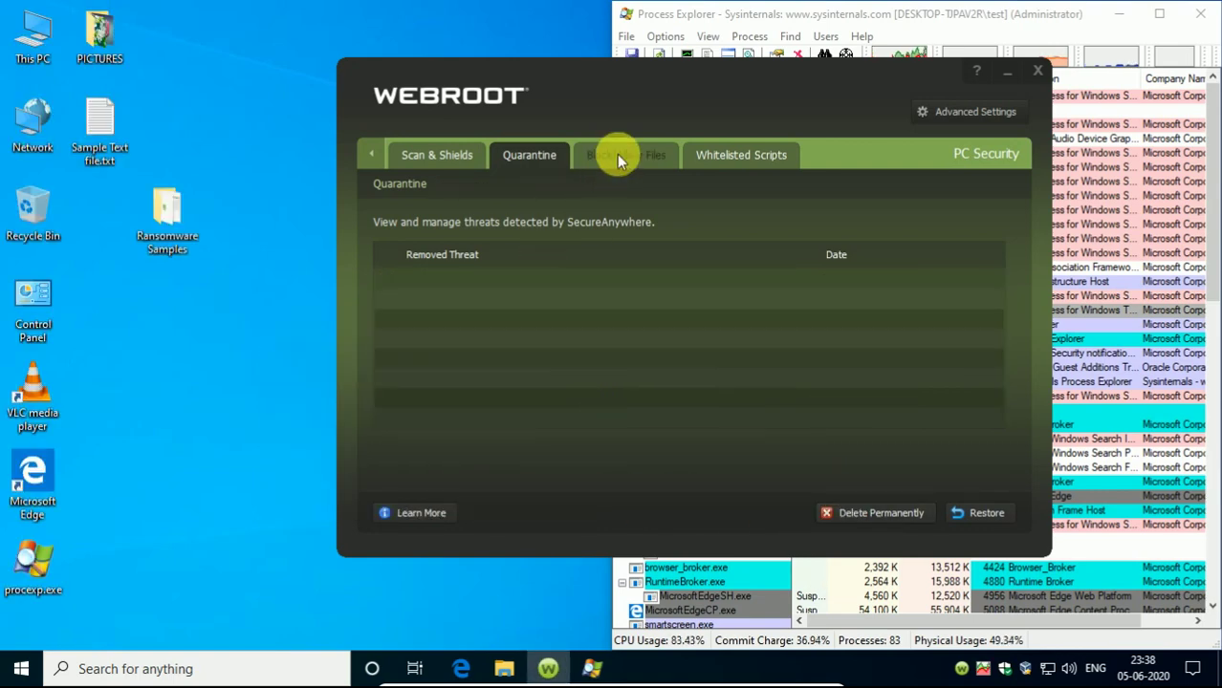
{"action": "right_click", "coordinate": [169, 306]}
{"action": "left_click", "coordinate": [220, 354]}
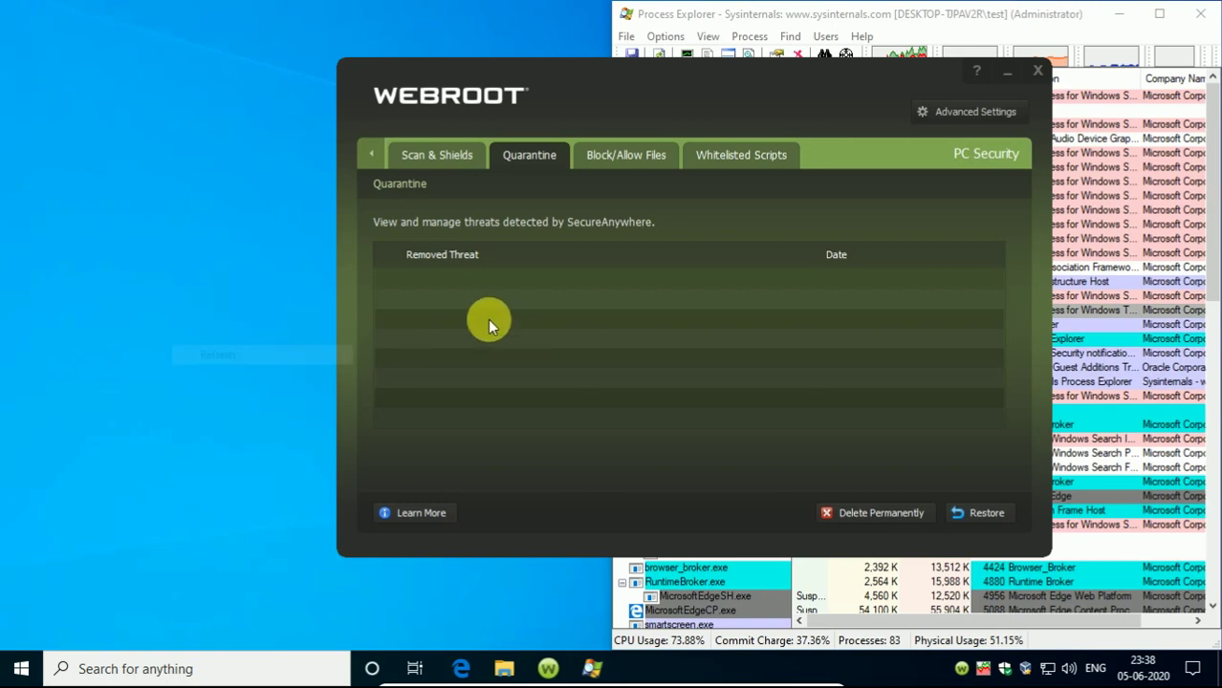
Review the Block/Allow Files, Quarantine and Whitelisted Scripts lists again and return to Webroot's main screen.
{"action": "left_click", "coordinate": [619, 159]}
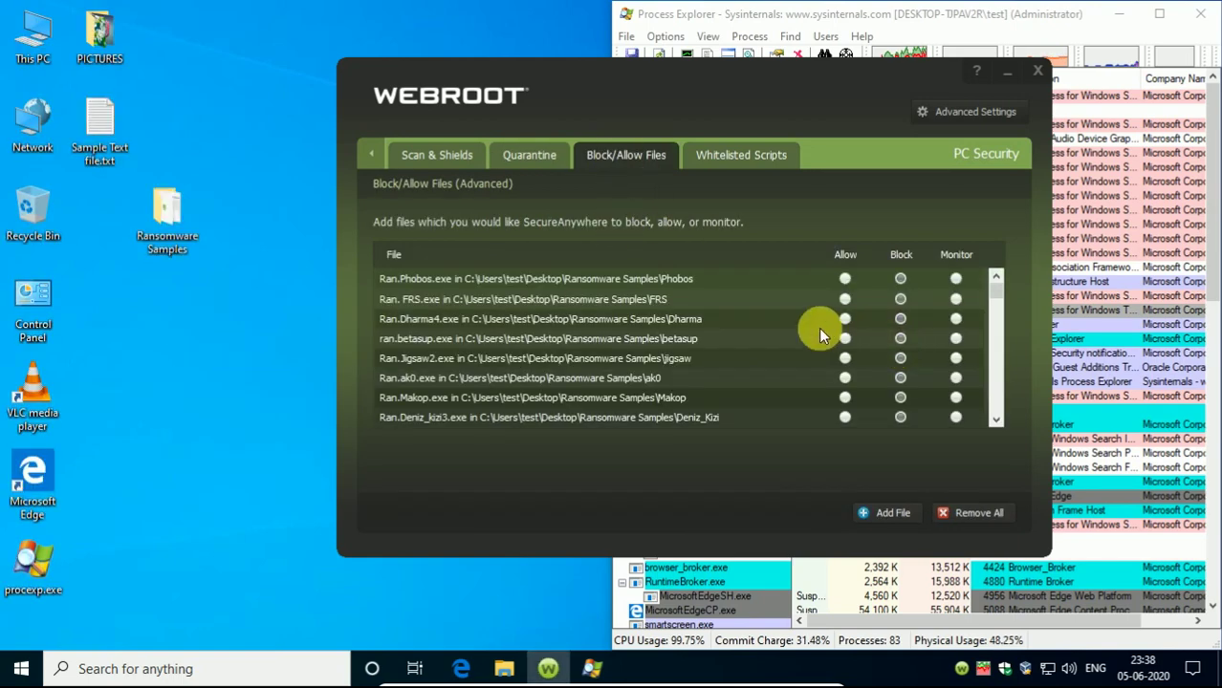
{"action": "left_click", "coordinate": [514, 163]}
{"action": "left_click", "coordinate": [672, 163]}
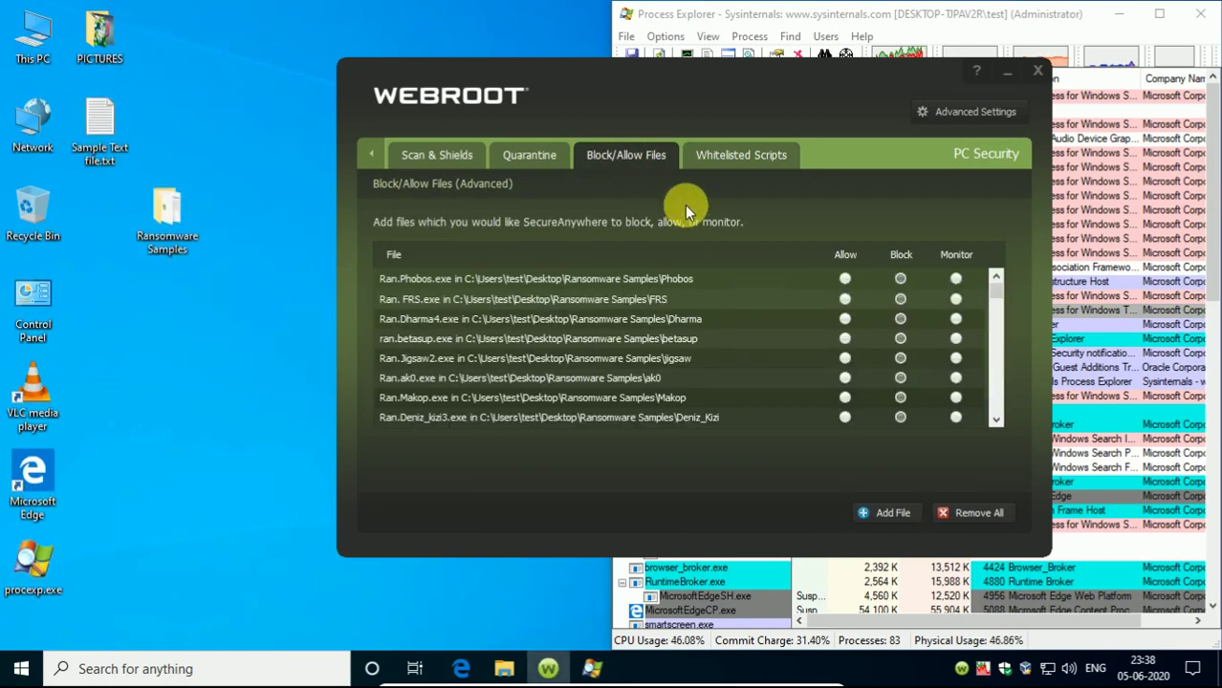
{"action": "left_click", "coordinate": [741, 156]}
{"action": "left_click", "coordinate": [369, 156]}
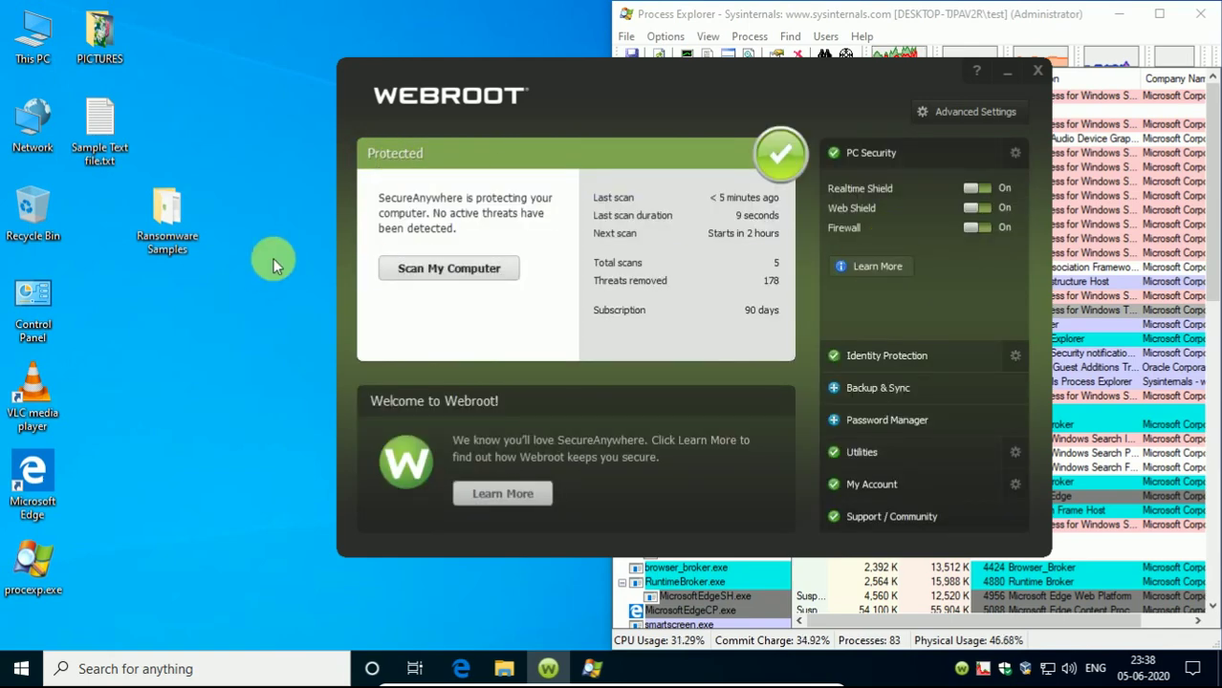
Scan the Ransomware Samples folder with Webroot once more, close the scan results and minimise the Webroot window.
{"action": "right_click", "coordinate": [165, 230]}
{"action": "left_click", "coordinate": [233, 444]}
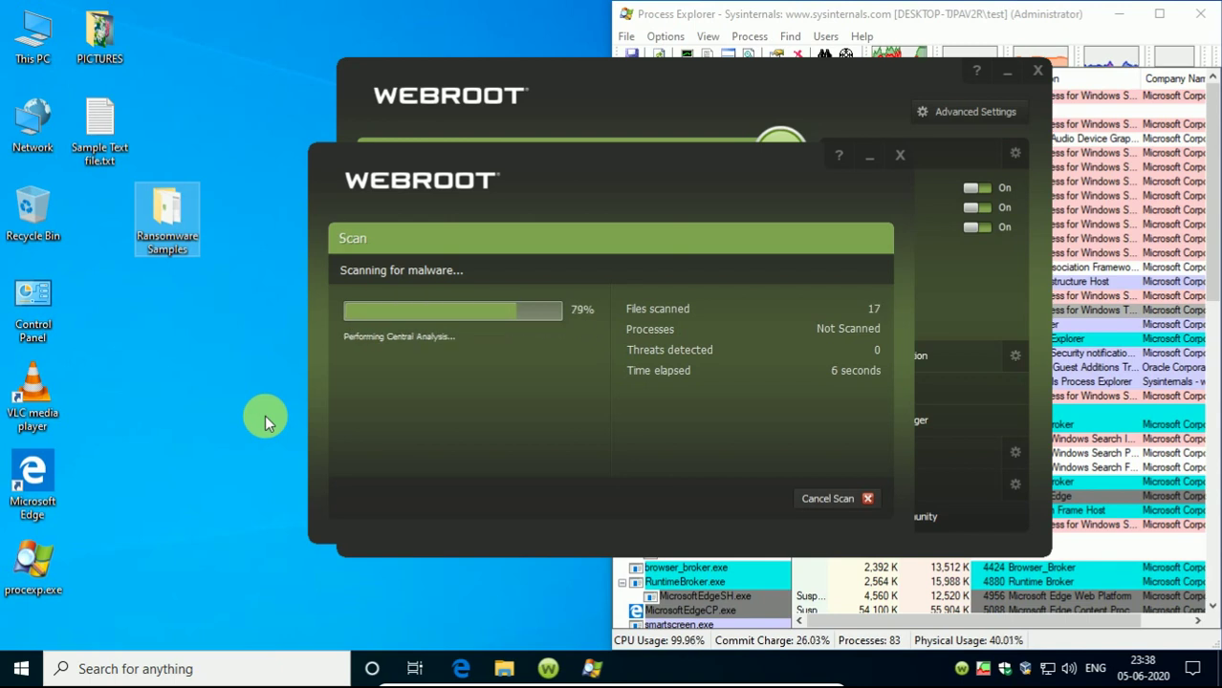
{"action": "right_click", "coordinate": [241, 360]}
{"action": "left_click", "coordinate": [700, 392]}
{"action": "left_click", "coordinate": [845, 498]}
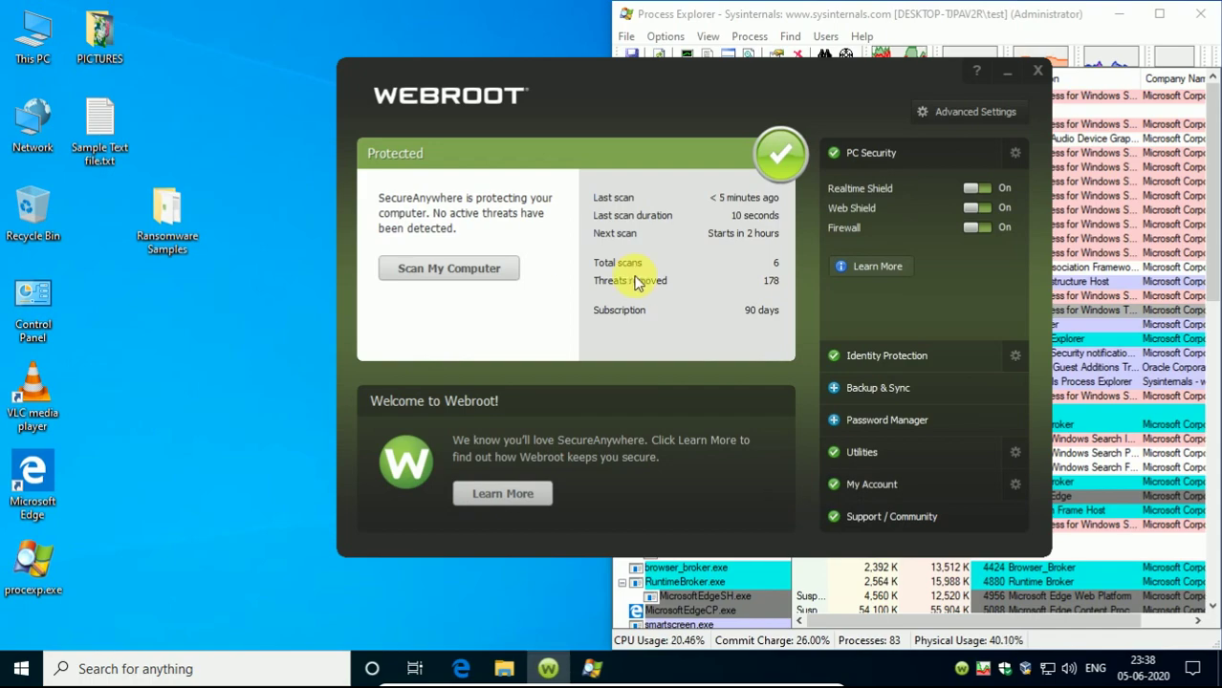
{"action": "left_click", "coordinate": [1004, 76]}
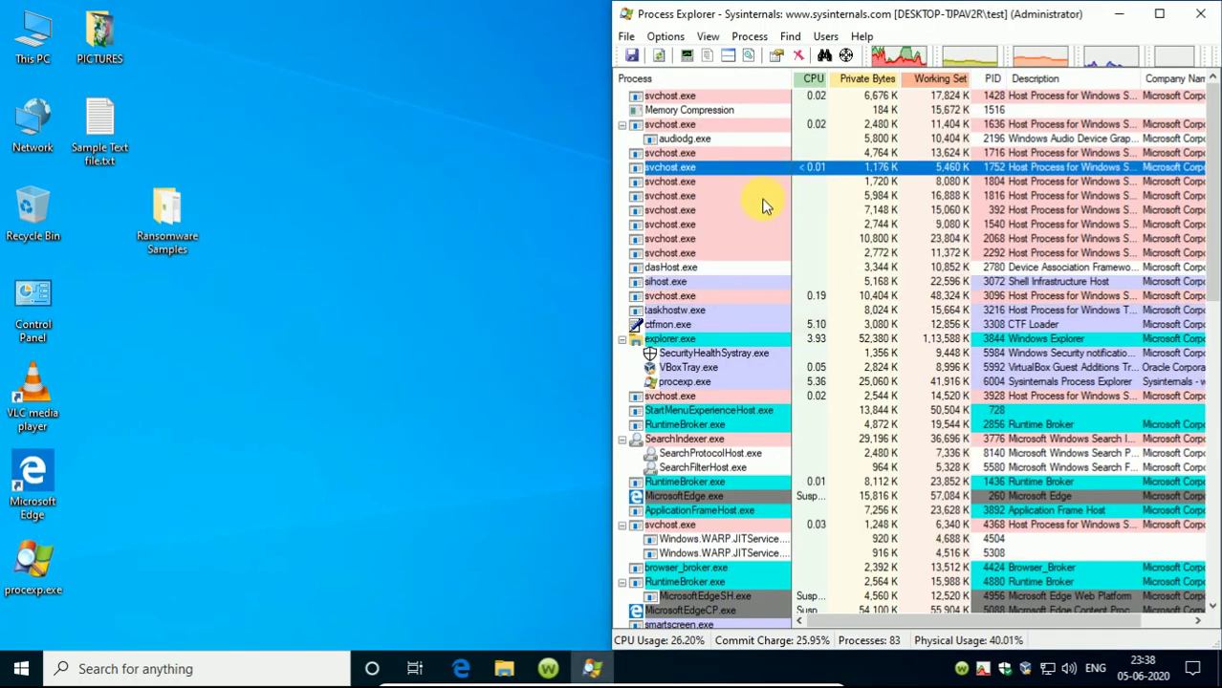
Look through the running processes in Process Explorer before executing any samples.
{"action": "scroll", "coordinate": [761, 198], "scroll_direction": "down", "scroll_amount": 3}
{"action": "scroll", "coordinate": [762, 198], "scroll_direction": "down", "scroll_amount": 15}
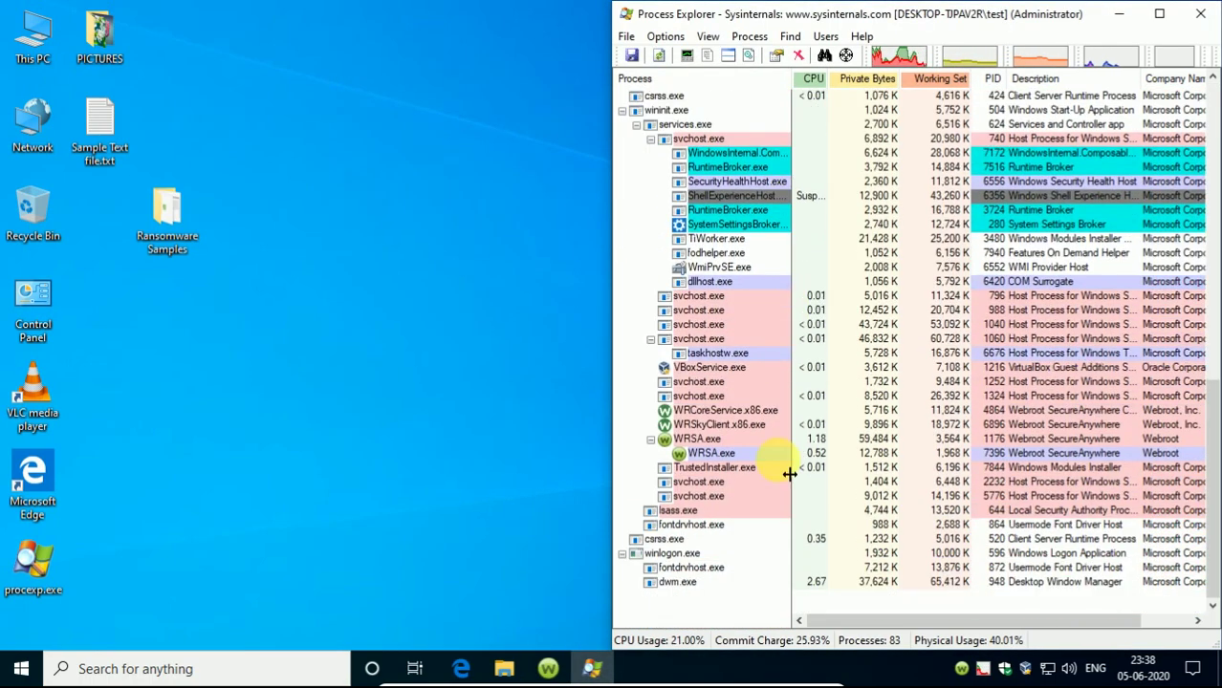
{"action": "scroll", "coordinate": [808, 550], "scroll_direction": "up", "scroll_amount": 10}
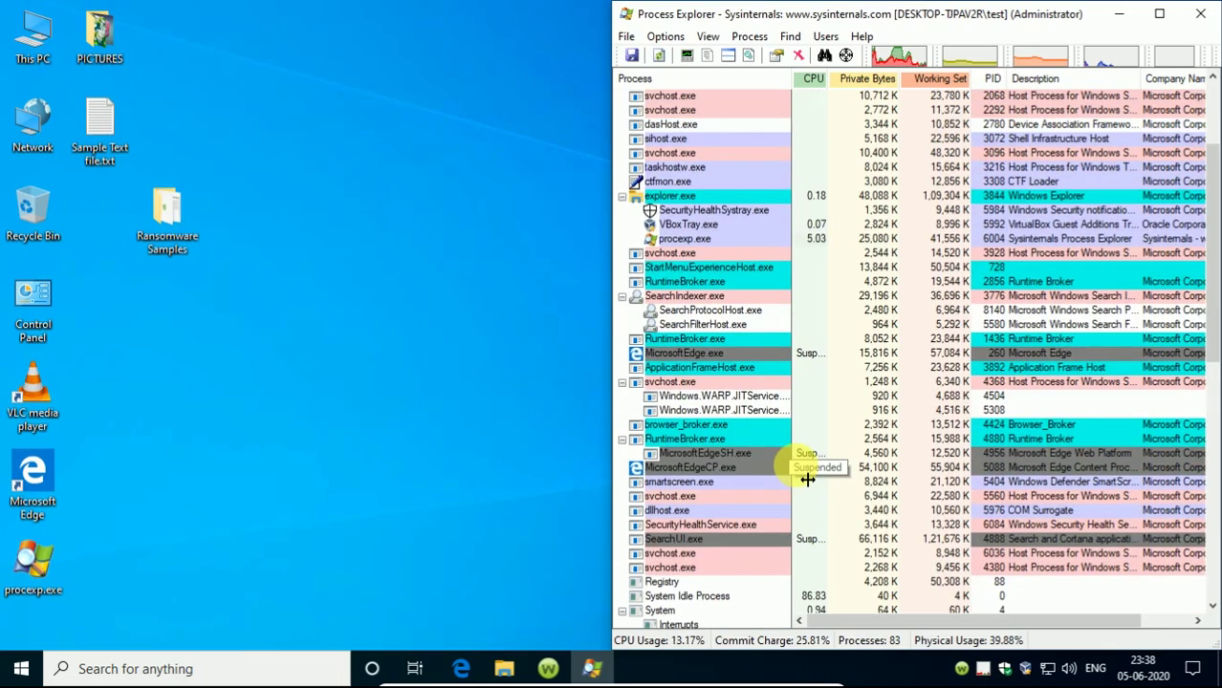
{"action": "left_click_drag", "start_coordinate": [1213, 230], "coordinate": [1211, 459]}
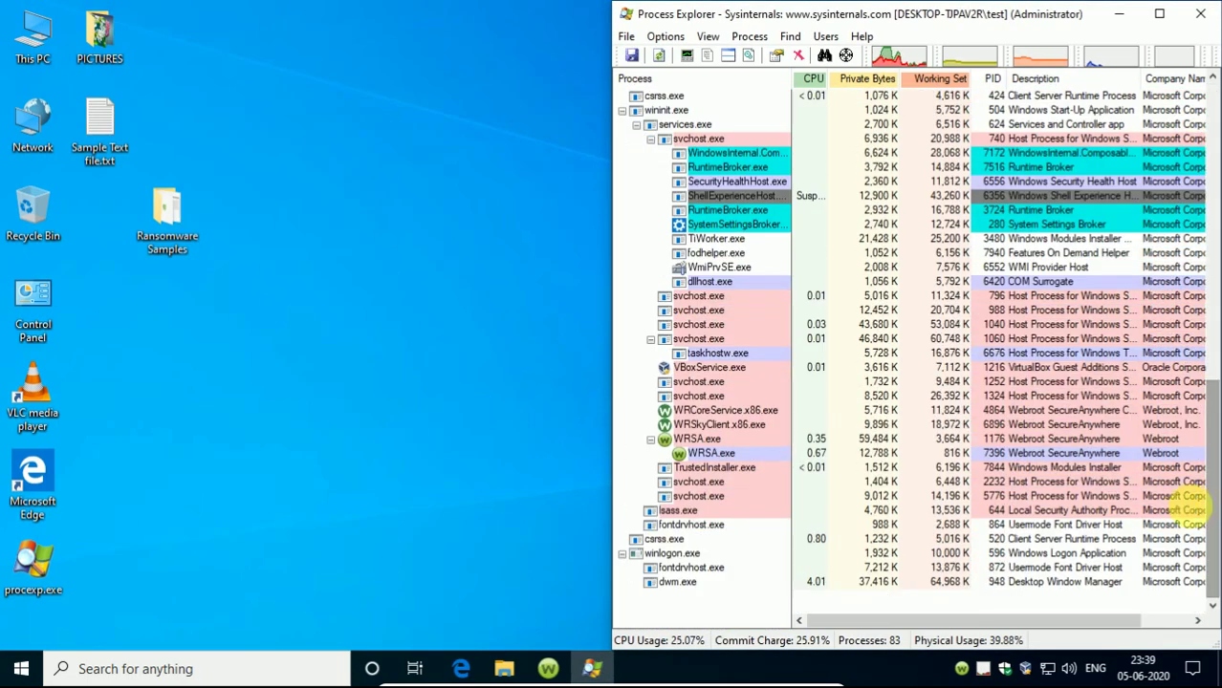
Open the PICTURES folder, shrink its window and place it beside the process list, and refresh the desktop.
{"action": "double_click", "coordinate": [100, 33]}
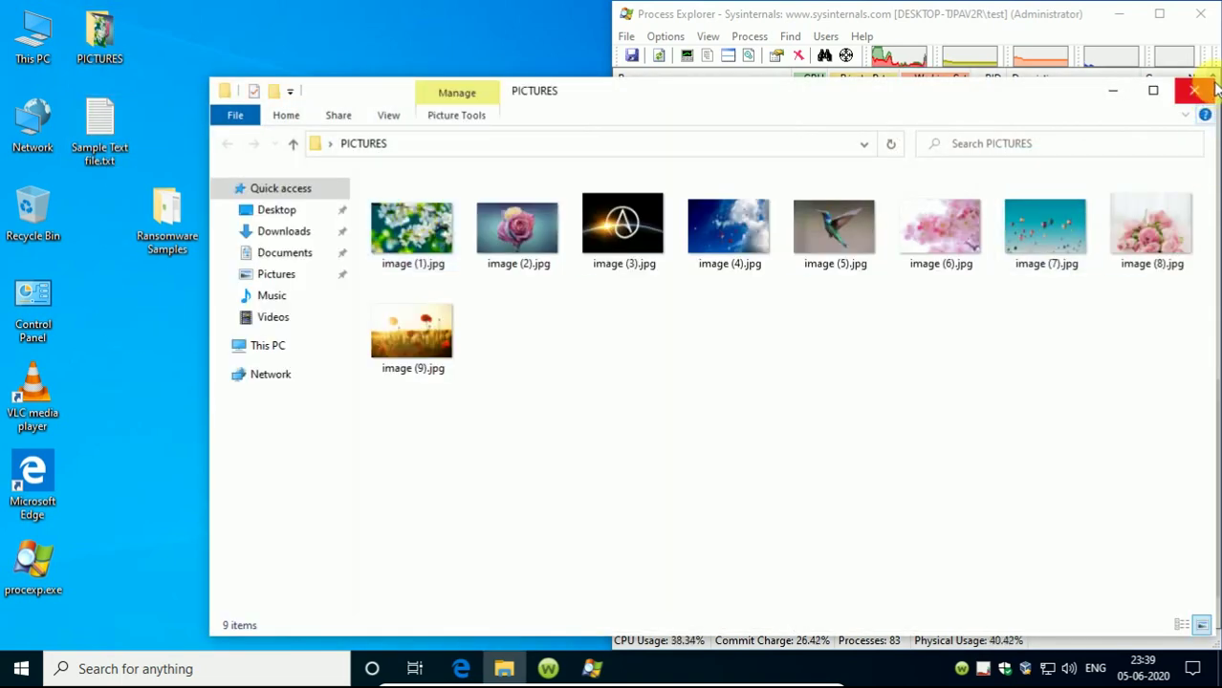
{"action": "left_click_drag", "start_coordinate": [1214, 80], "coordinate": [715, 341]}
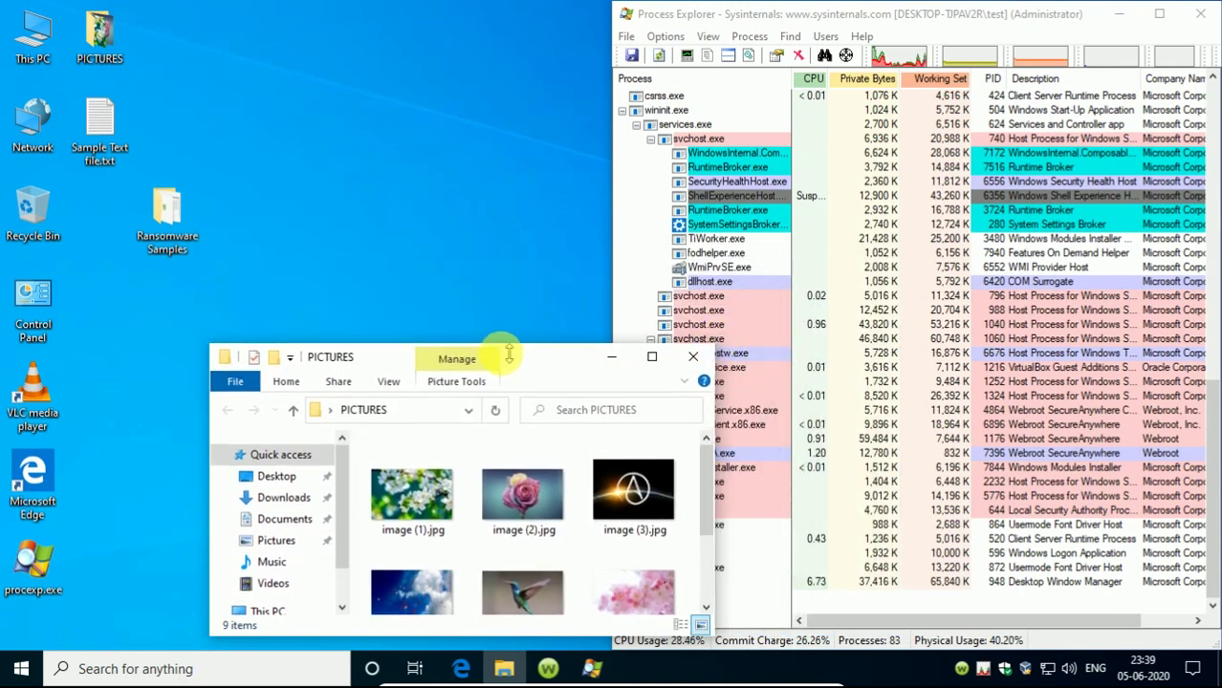
{"action": "left_click_drag", "start_coordinate": [544, 364], "coordinate": [450, 365]}
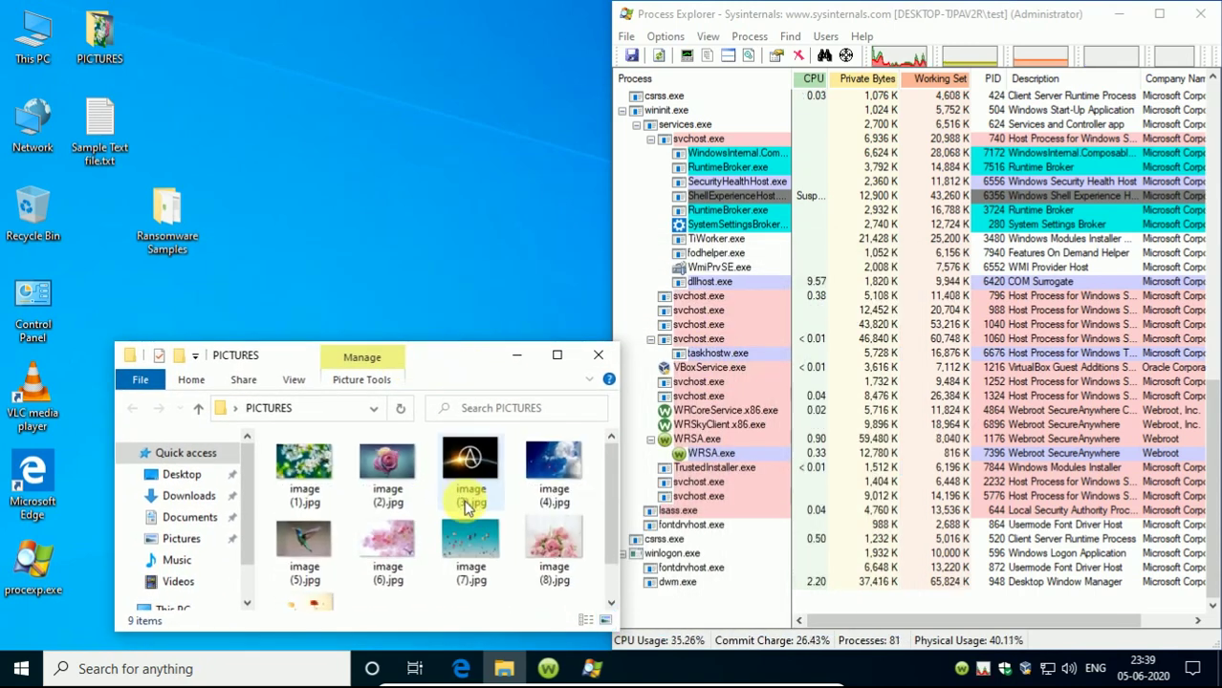
{"action": "right_click", "coordinate": [386, 185]}
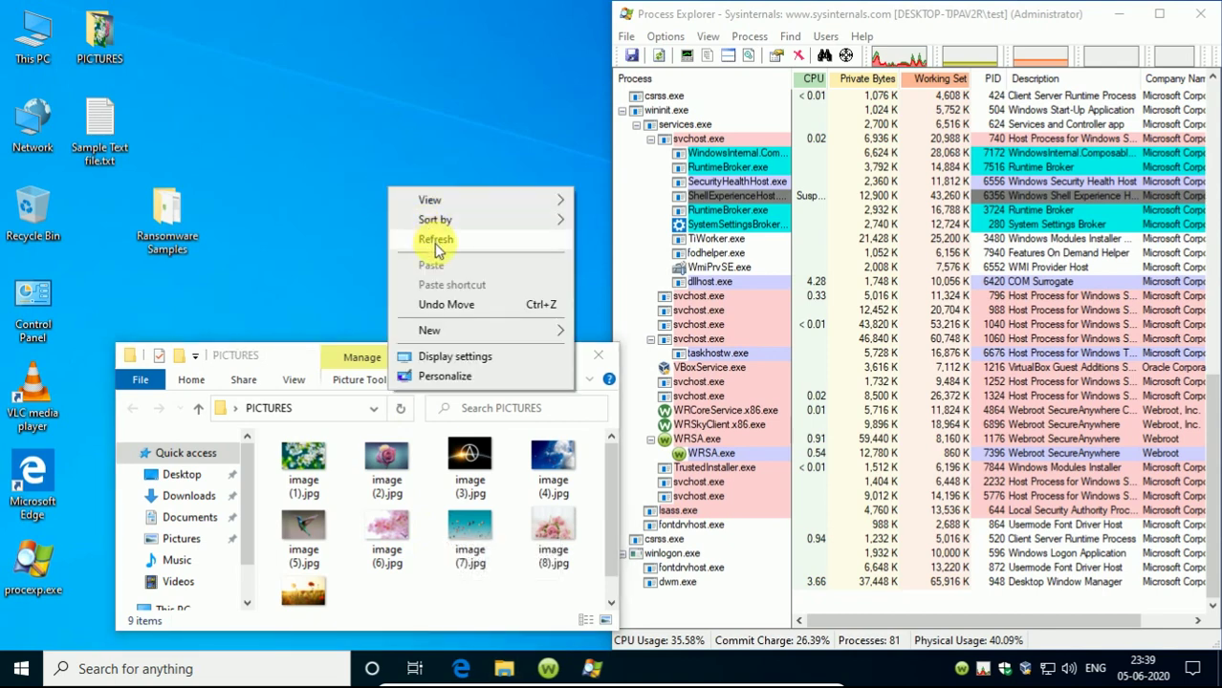
{"action": "left_click", "coordinate": [405, 239]}
Open the Ransomware Samples folder and check the Accute and Adame subfolders for remaining samples.
{"action": "left_click", "coordinate": [178, 206]}
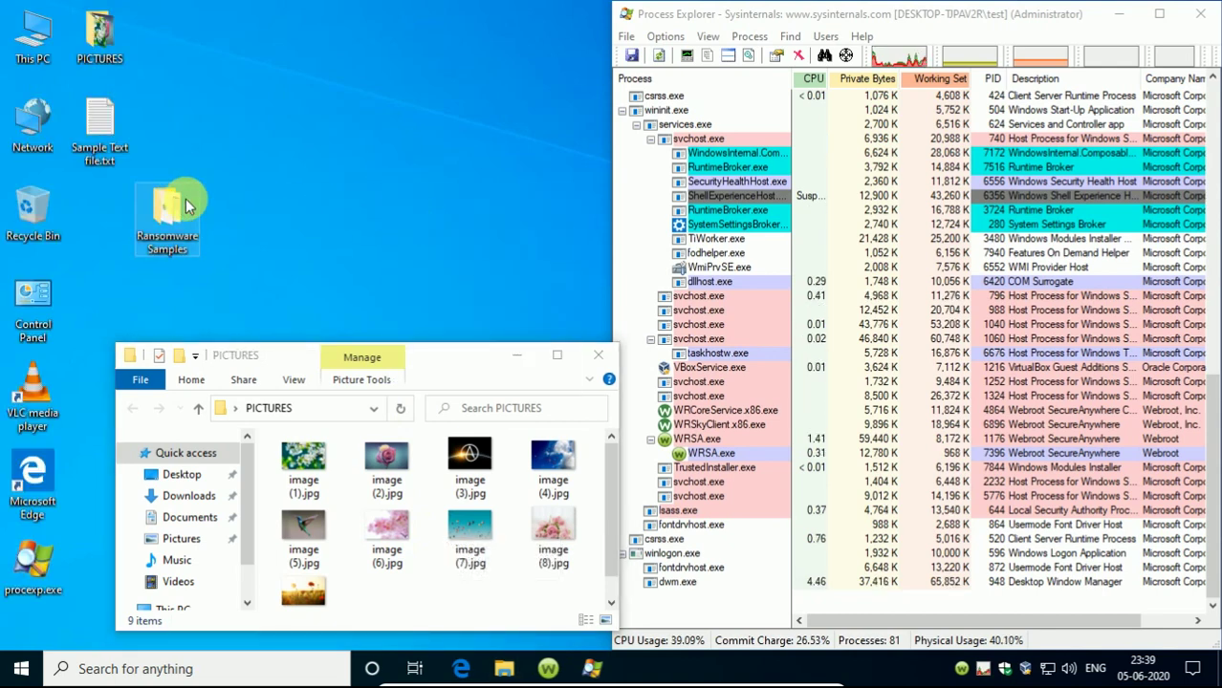
{"action": "double_click", "coordinate": [188, 205]}
{"action": "left_click", "coordinate": [331, 125]}
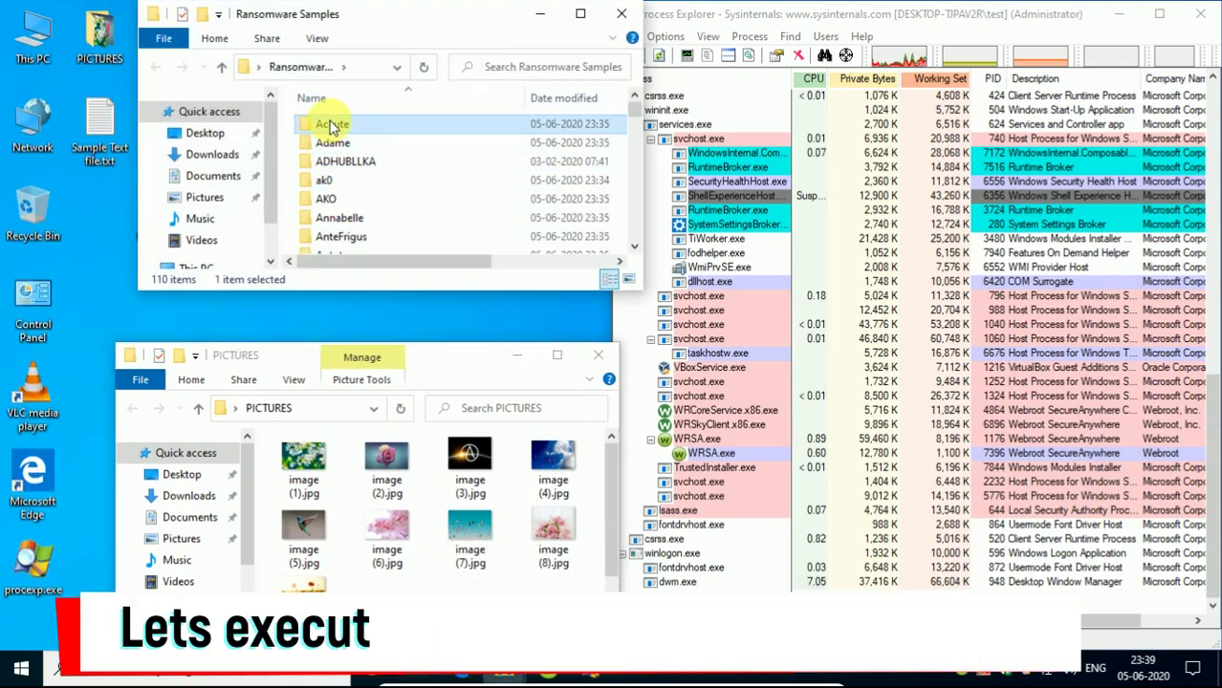
{"action": "double_click", "coordinate": [331, 125]}
{"action": "key", "text": "alt+Left"}
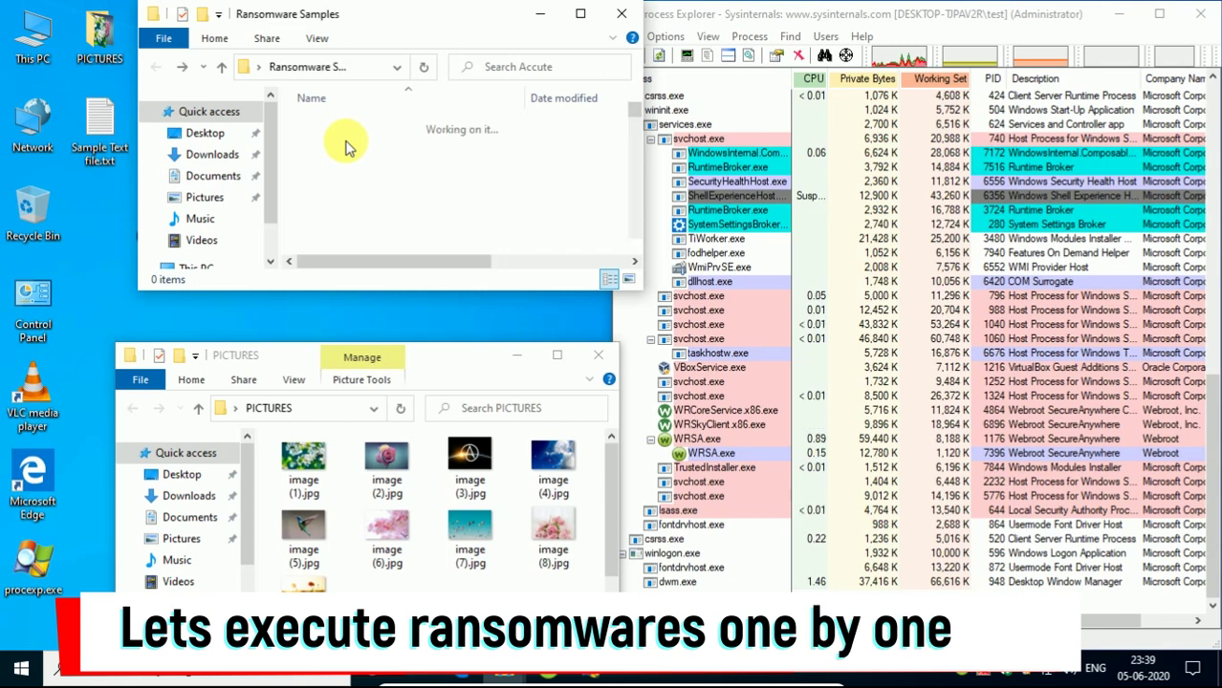
{"action": "double_click", "coordinate": [346, 147]}
{"action": "key", "text": "alt+Left"}
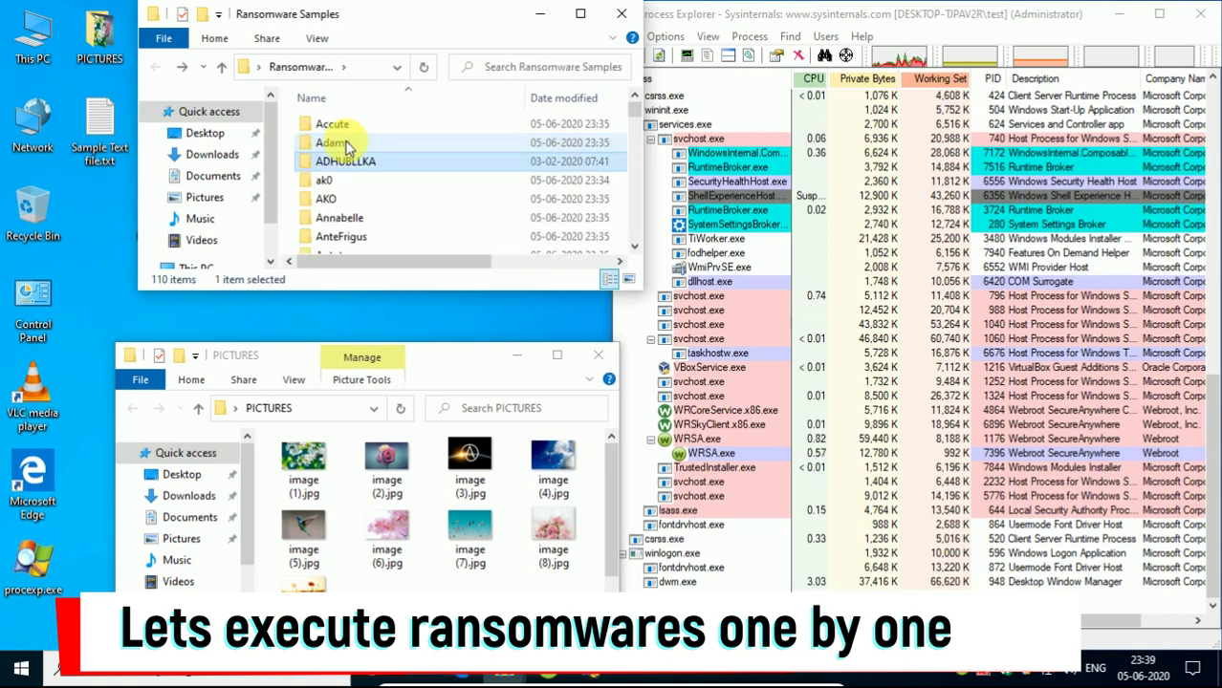
Run Ran.ADHUBLLKA.exe from the ADHUBLLKA folder and request a VirusTotal check of its process in Process Explorer.
{"action": "key", "text": "Return"}
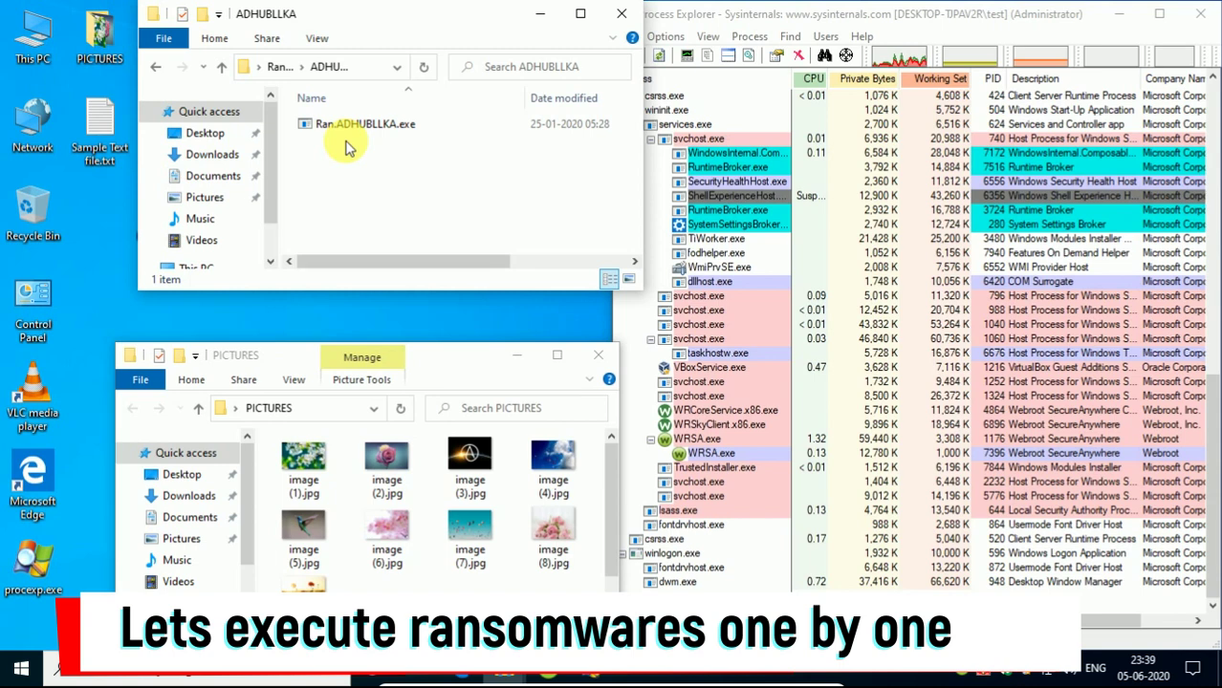
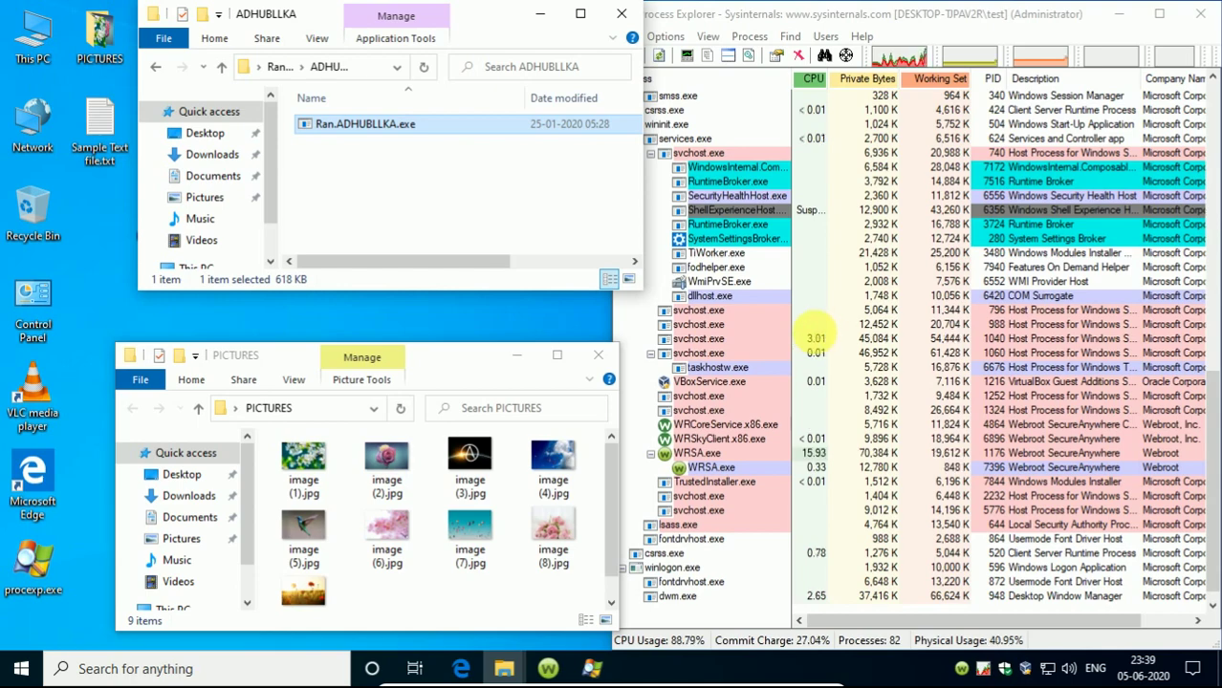
{"action": "left_click", "coordinate": [812, 336]}
{"action": "scroll", "coordinate": [820, 341], "scroll_direction": "down", "scroll_amount": 5}
{"action": "left_click", "coordinate": [719, 352]}
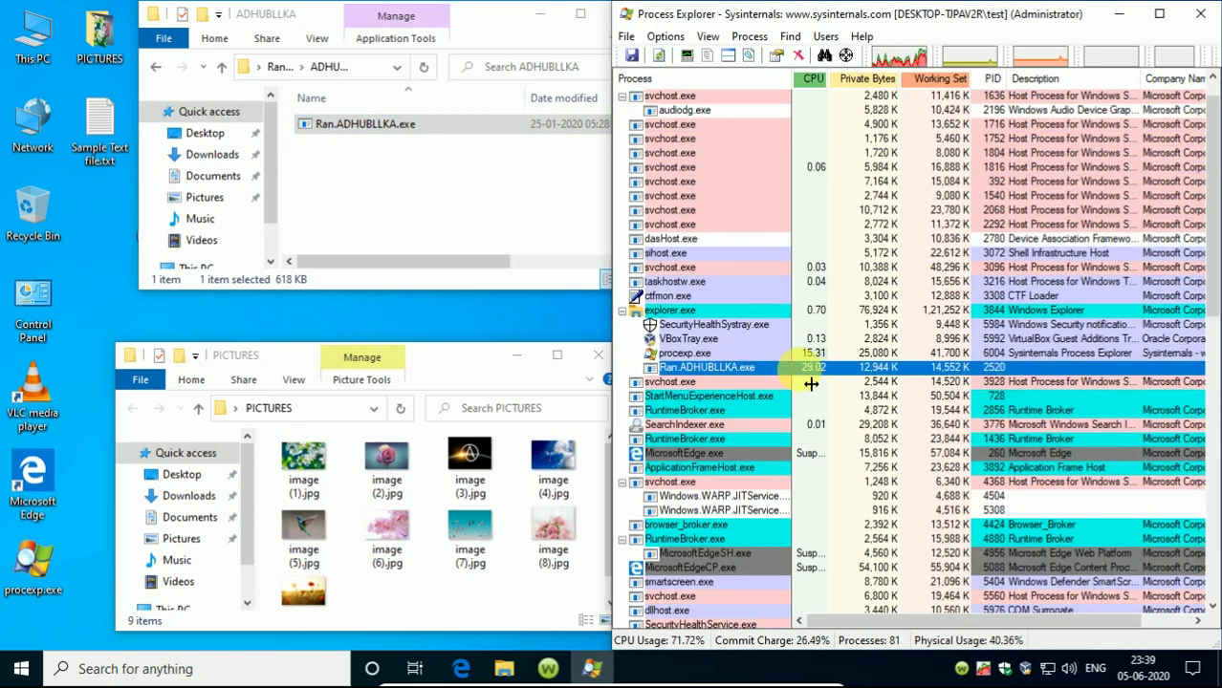
{"action": "right_click", "coordinate": [764, 371]}
{"action": "left_click", "coordinate": [813, 562]}
{"action": "key", "text": "Return"}
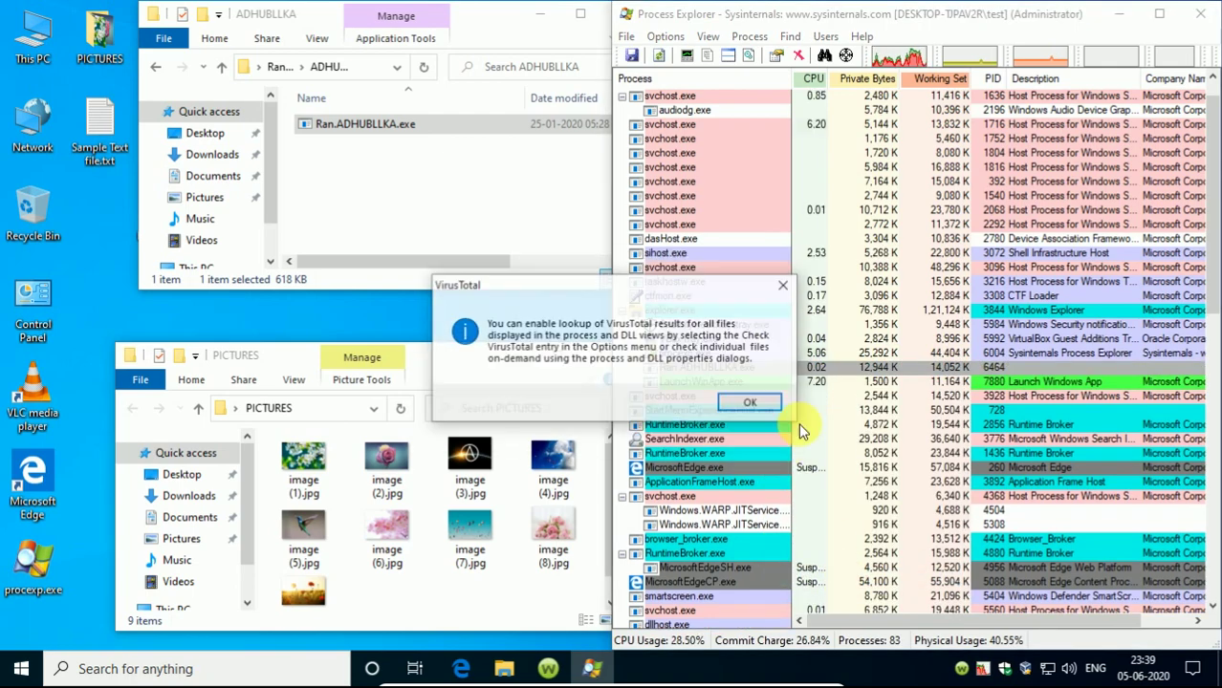
{"action": "left_click", "coordinate": [763, 402]}
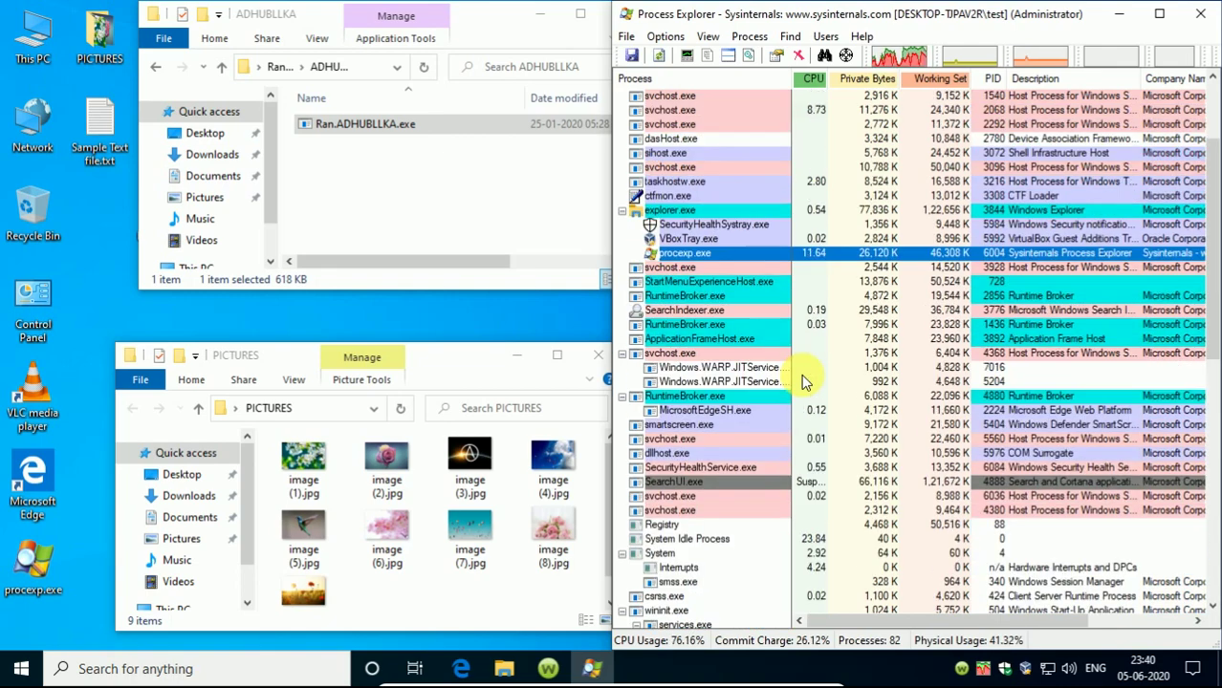
Run Ran.ADHUBLLKA.exe again, check its process with VirusTotal and bring the VirusTotal column into view.
{"action": "double_click", "coordinate": [342, 128]}
{"action": "right_click", "coordinate": [344, 124]}
{"action": "left_click", "coordinate": [381, 157]}
{"action": "left_click", "coordinate": [512, 306]}
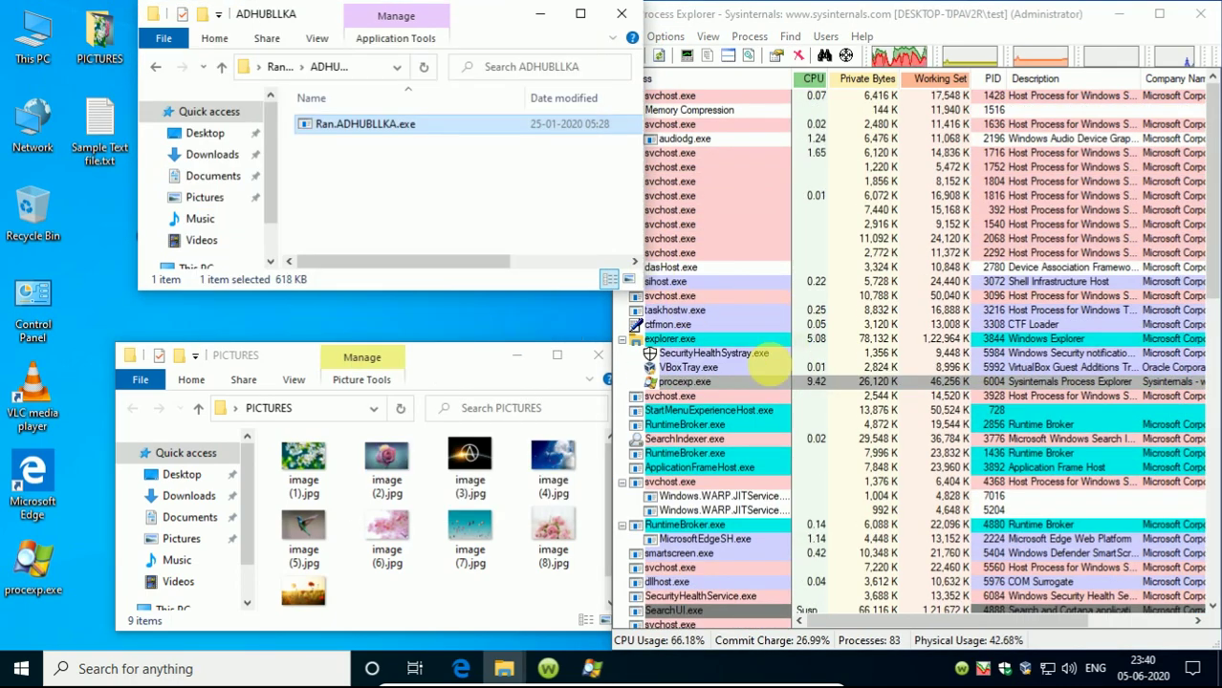
{"action": "left_click", "coordinate": [741, 396]}
{"action": "right_click", "coordinate": [741, 397]}
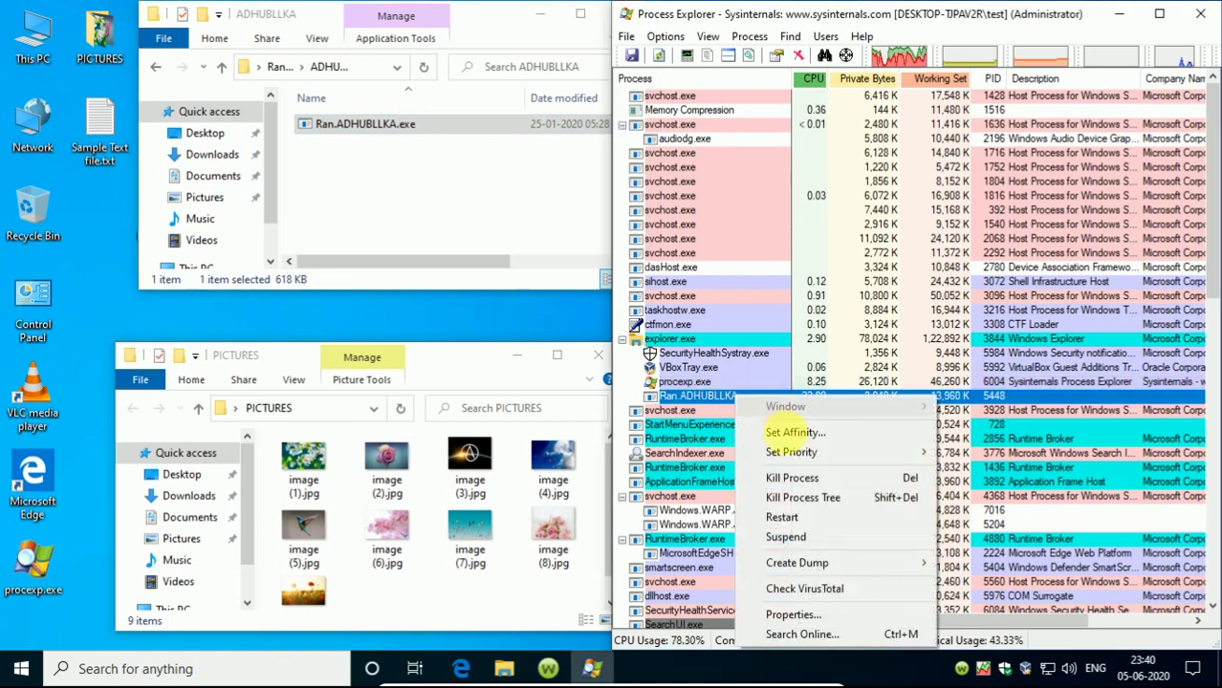
{"action": "left_click", "coordinate": [837, 586]}
{"action": "left_click_drag", "start_coordinate": [961, 622], "coordinate": [1052, 624]}
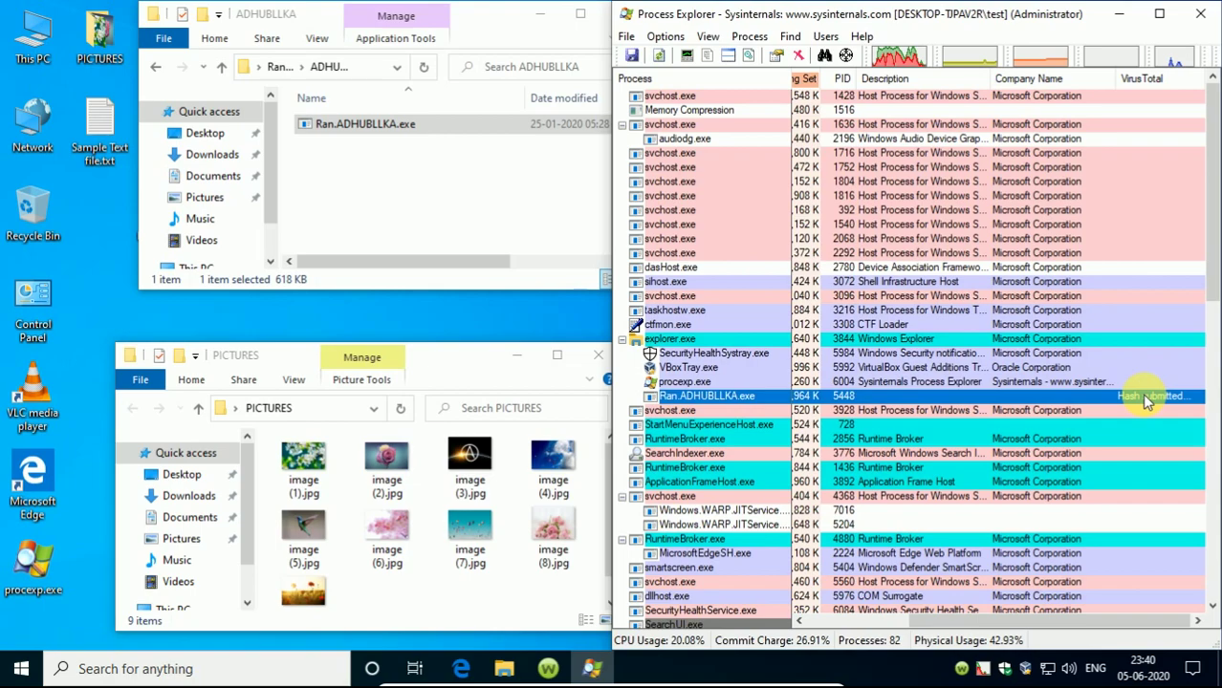
{"action": "mouse_move", "coordinate": [904, 622]}
{"action": "left_mouse_down"}
{"action": "mouse_move", "coordinate": [856, 620]}
{"action": "mouse_move", "coordinate": [904, 621]}
{"action": "left_mouse_up"}
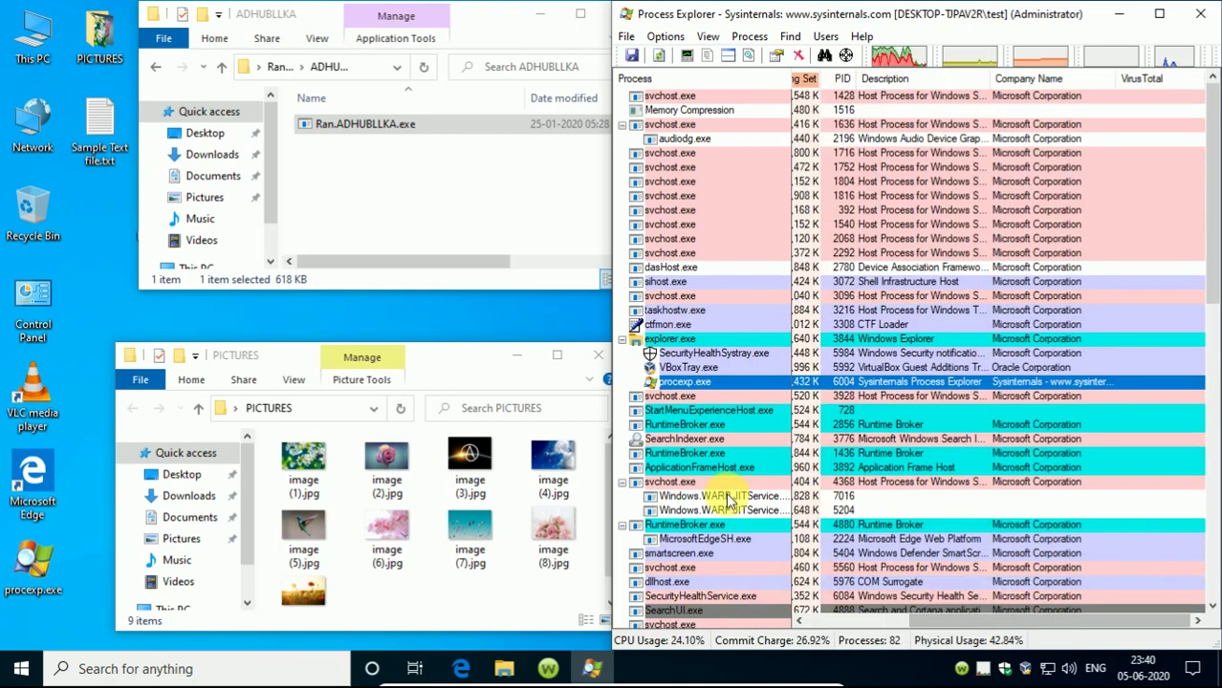
Check the Webroot window and search the process list for the Ran.ADHUBLLKA.exe process.
{"action": "left_click", "coordinate": [557, 666]}
{"action": "left_click", "coordinate": [560, 670]}
{"action": "scroll", "coordinate": [803, 465], "scroll_direction": "down", "scroll_amount": 12}
{"action": "scroll", "coordinate": [803, 466], "scroll_direction": "up", "scroll_amount": 12}
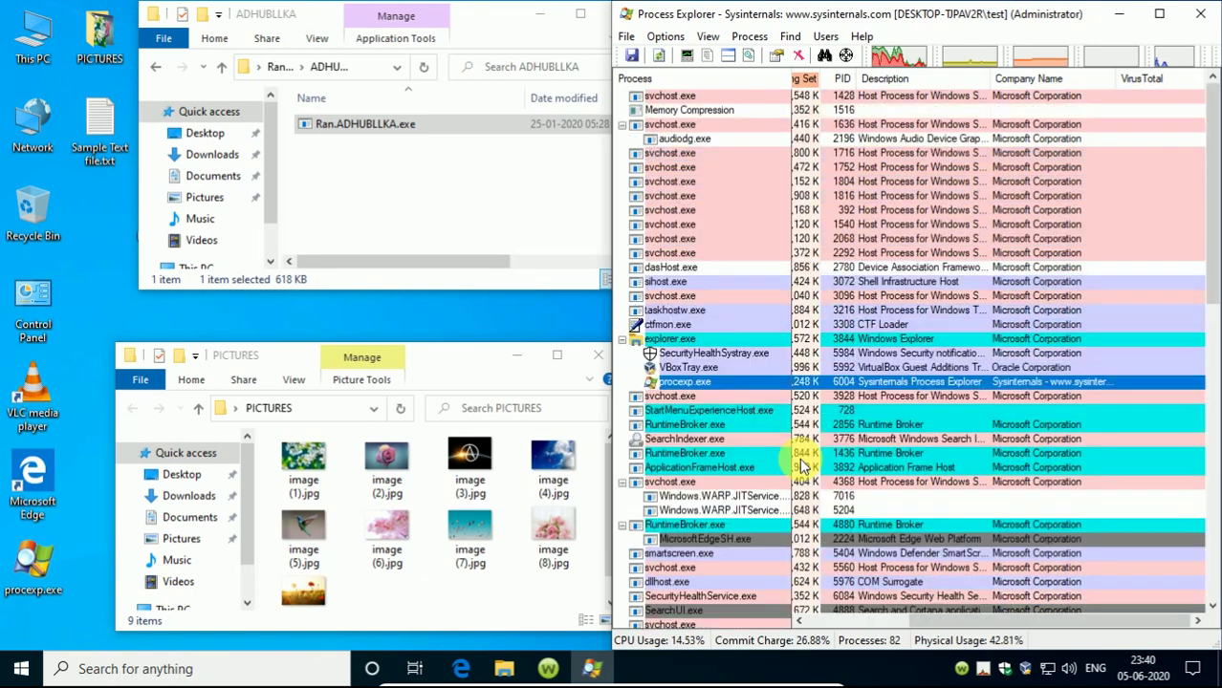
Return to the Ransomware Samples folder and check its subfolders from ak0 through Annabelle to AnteFrigus for remaining samples.
{"action": "left_click", "coordinate": [281, 66]}
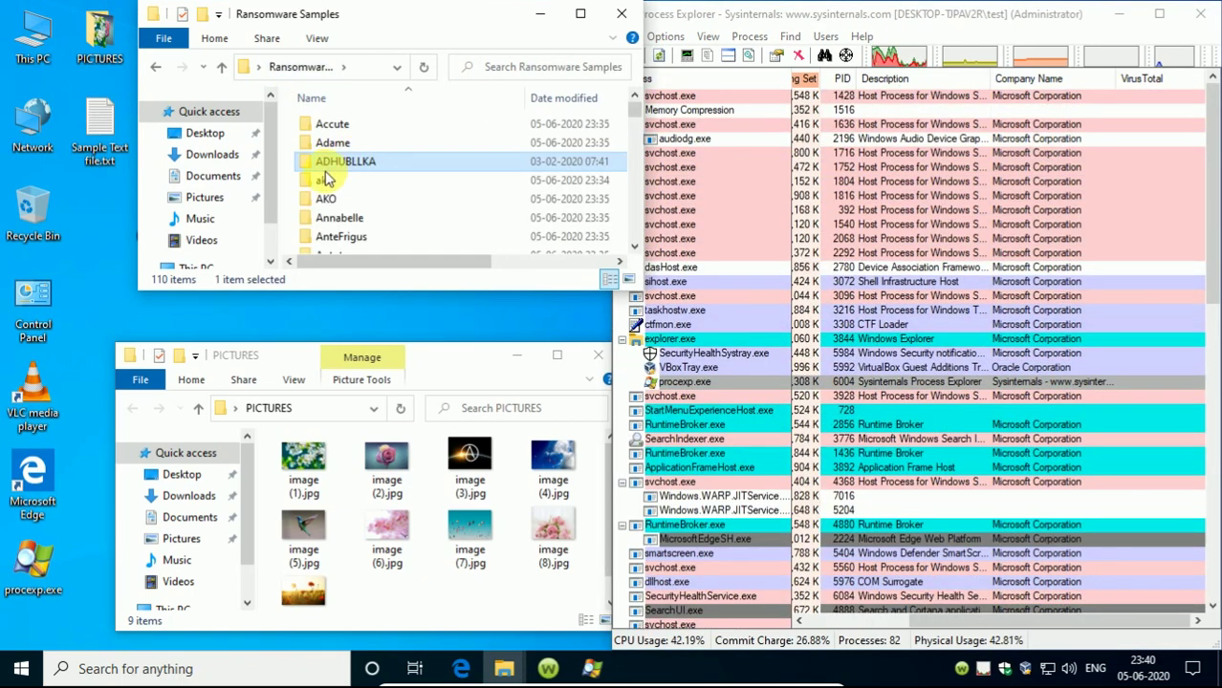
{"action": "double_click", "coordinate": [320, 164]}
{"action": "left_click", "coordinate": [284, 66]}
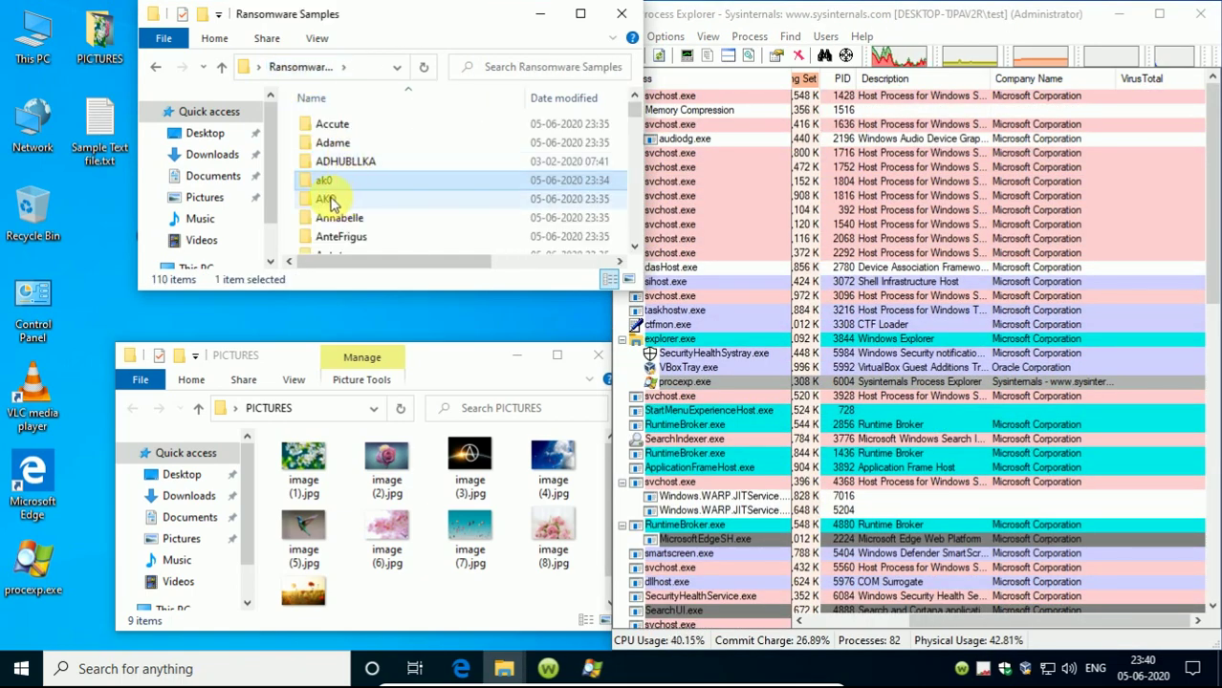
{"action": "double_click", "coordinate": [373, 184]}
{"action": "left_click", "coordinate": [287, 67]}
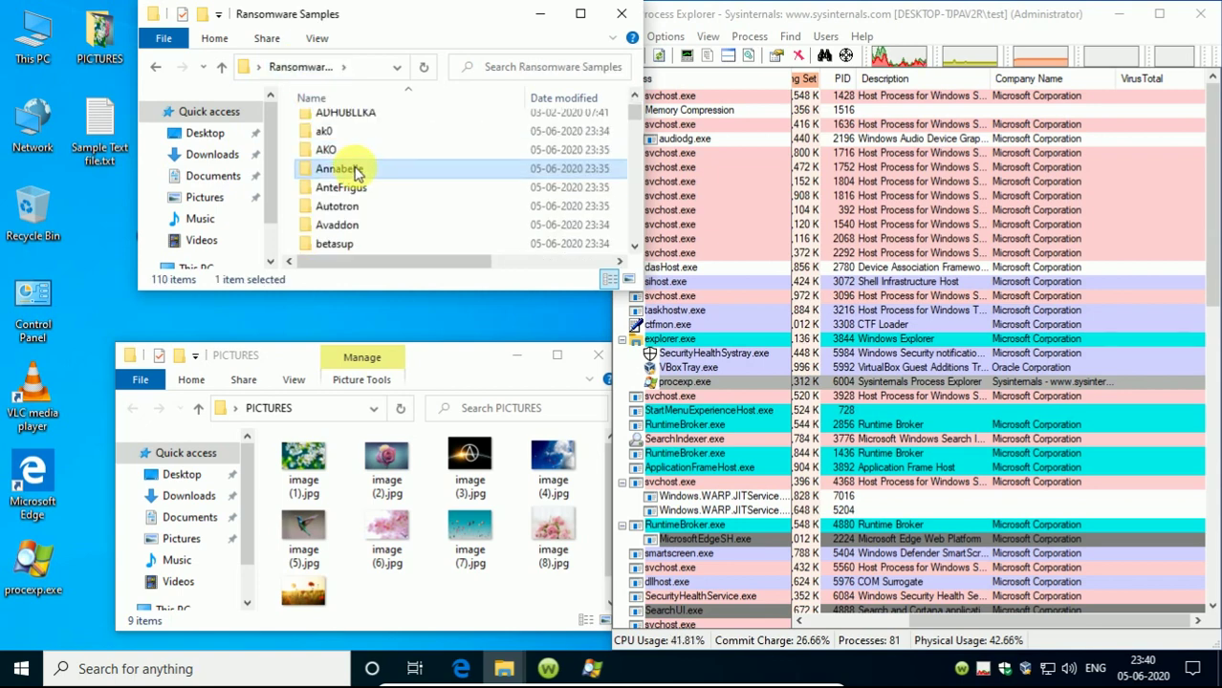
{"action": "double_click", "coordinate": [346, 169]}
{"action": "left_click", "coordinate": [278, 67]}
{"action": "double_click", "coordinate": [371, 191]}
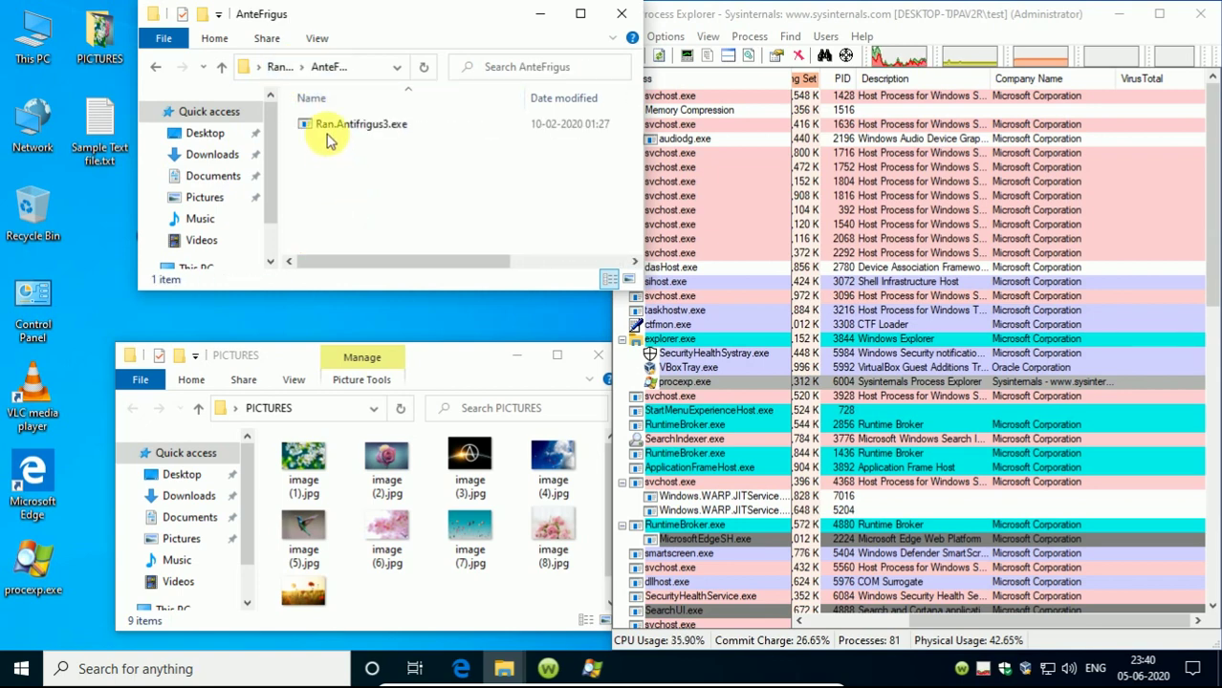
Run Ran.Antifrigus3.exe from the AnteFrigus folder as administrator and allow it to make changes to the device.
{"action": "left_click", "coordinate": [346, 125]}
{"action": "right_click", "coordinate": [350, 125]}
{"action": "left_click", "coordinate": [382, 159]}
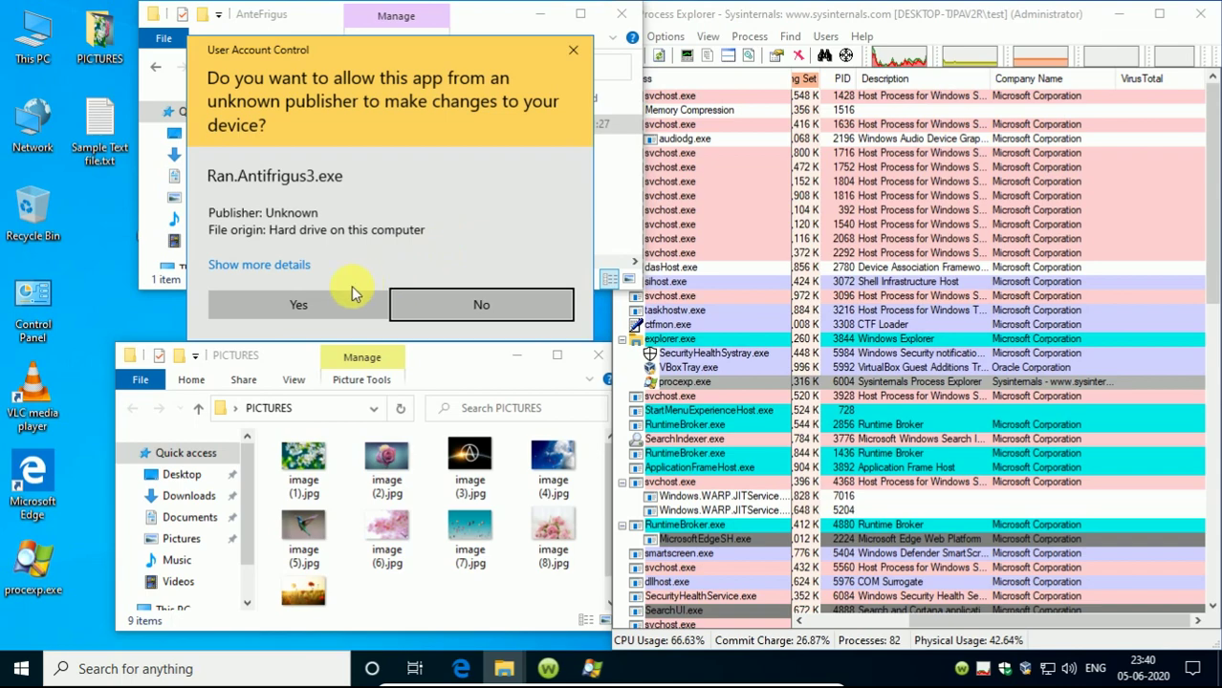
{"action": "left_click", "coordinate": [351, 292]}
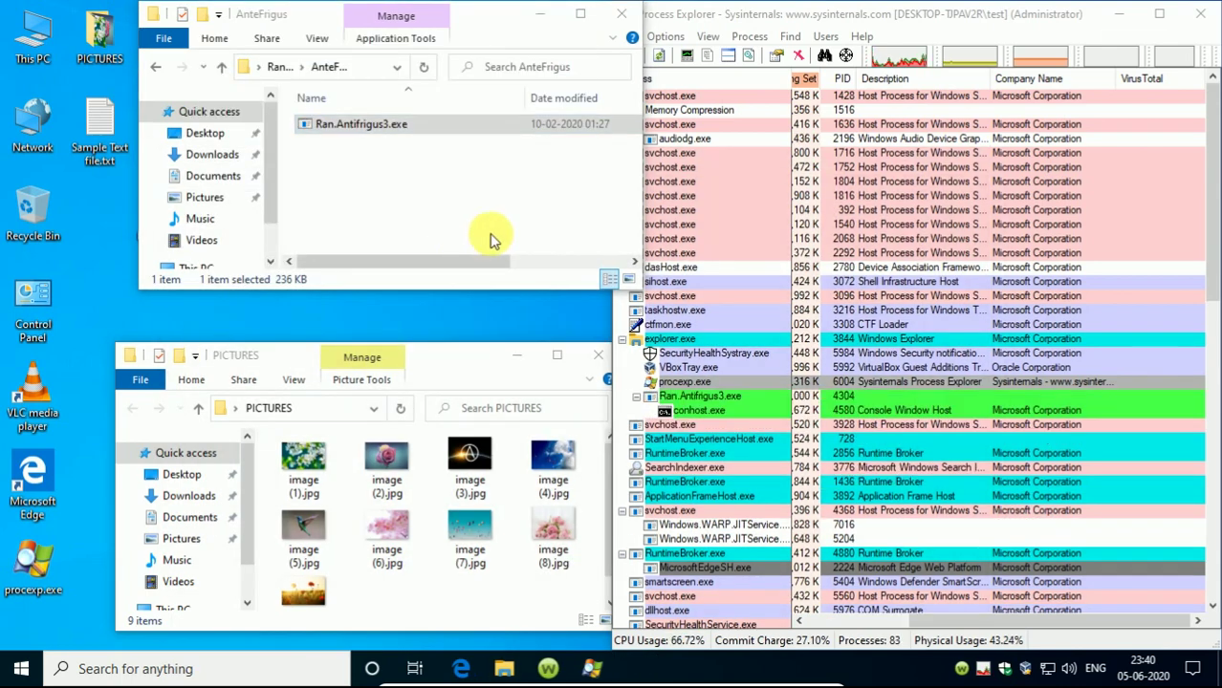
Request a VirusTotal check of the Ran.Antifrigus3.exe process in Process Explorer.
{"action": "left_click", "coordinate": [709, 395]}
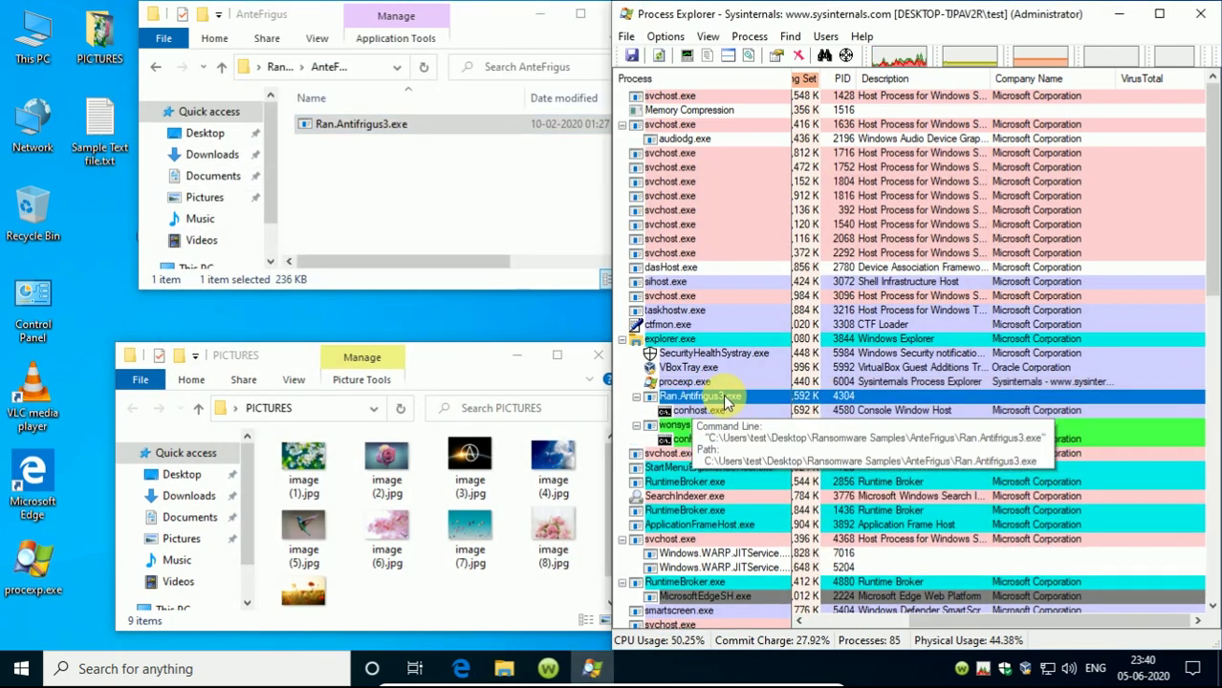
{"action": "right_click", "coordinate": [724, 399]}
{"action": "left_click", "coordinate": [808, 586]}
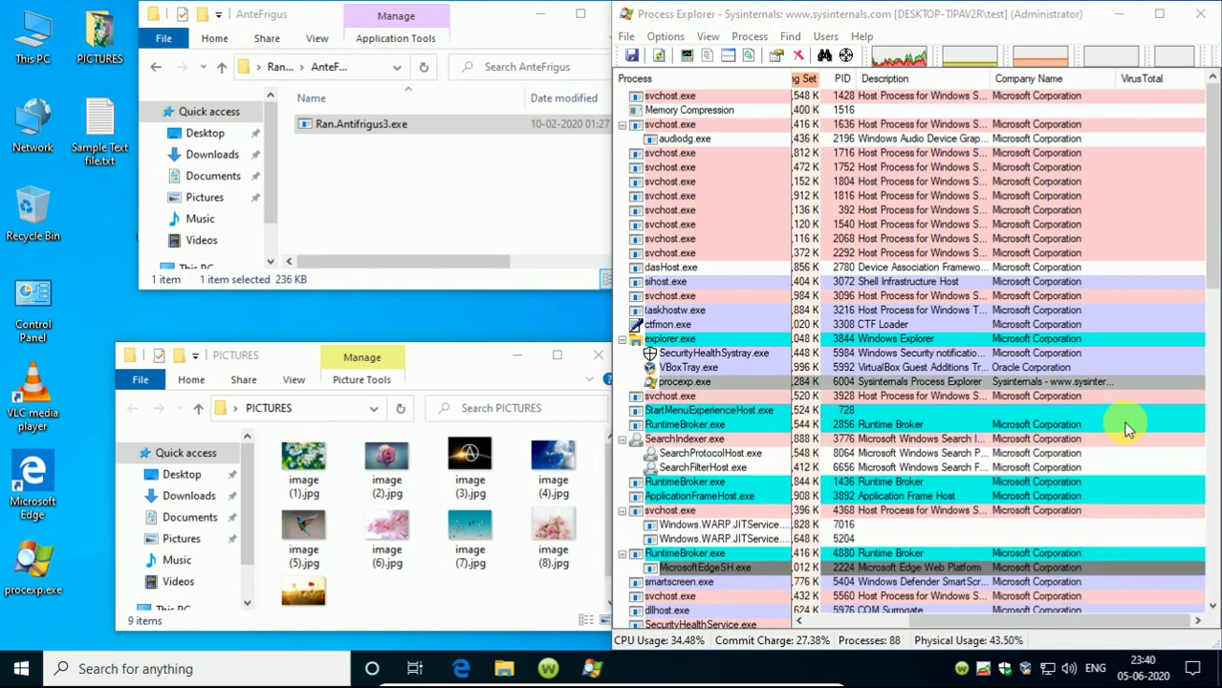
Block wonsys.exe from modifying the system registry bootup area and look through the process list.
{"action": "scroll", "coordinate": [946, 442], "scroll_direction": "down", "scroll_amount": 15}
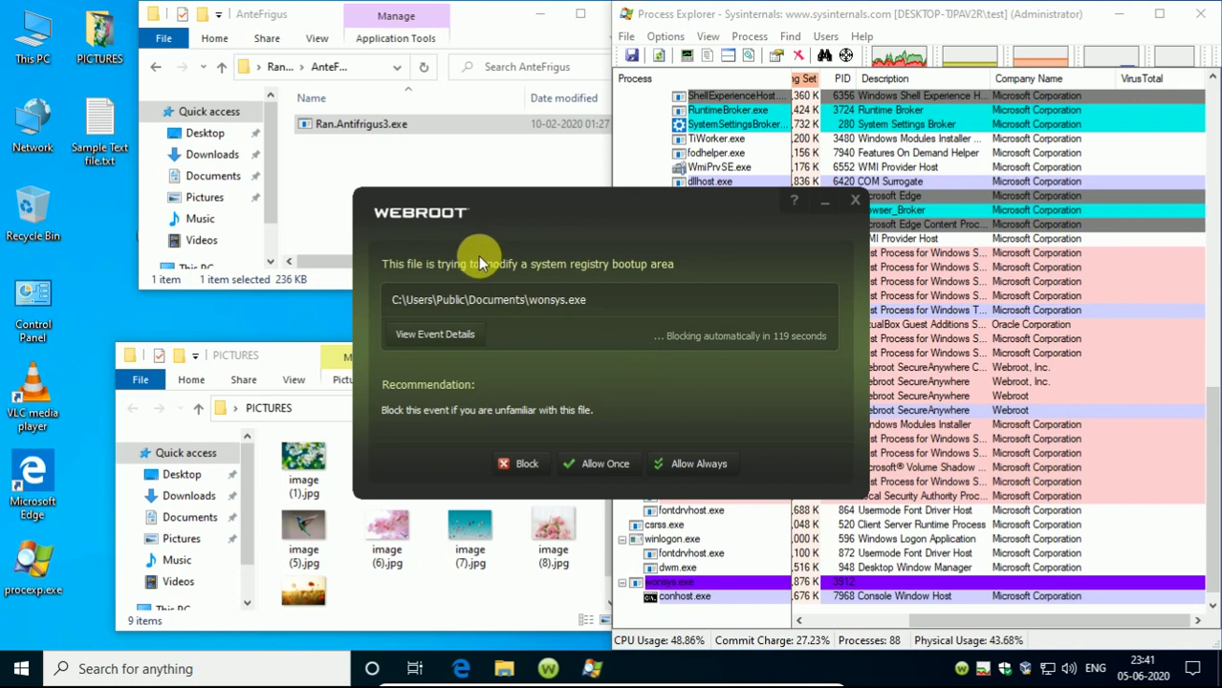
{"action": "left_click", "coordinate": [516, 463]}
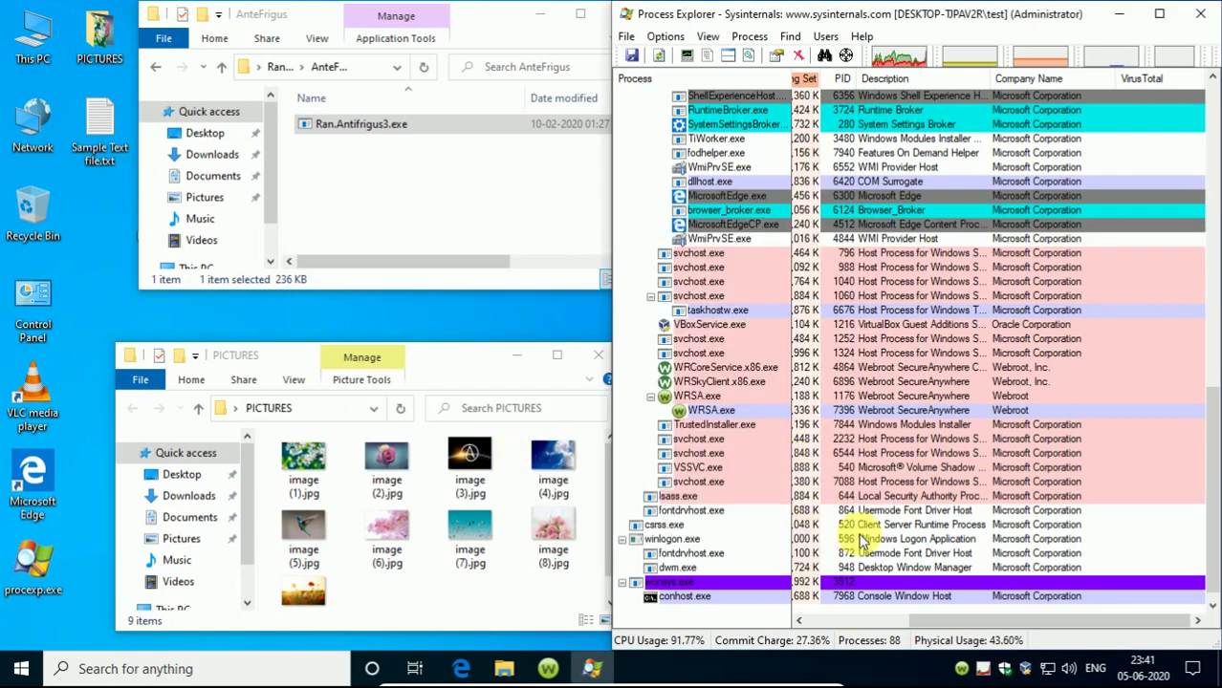
{"action": "scroll", "coordinate": [853, 487], "scroll_direction": "up", "scroll_amount": 7}
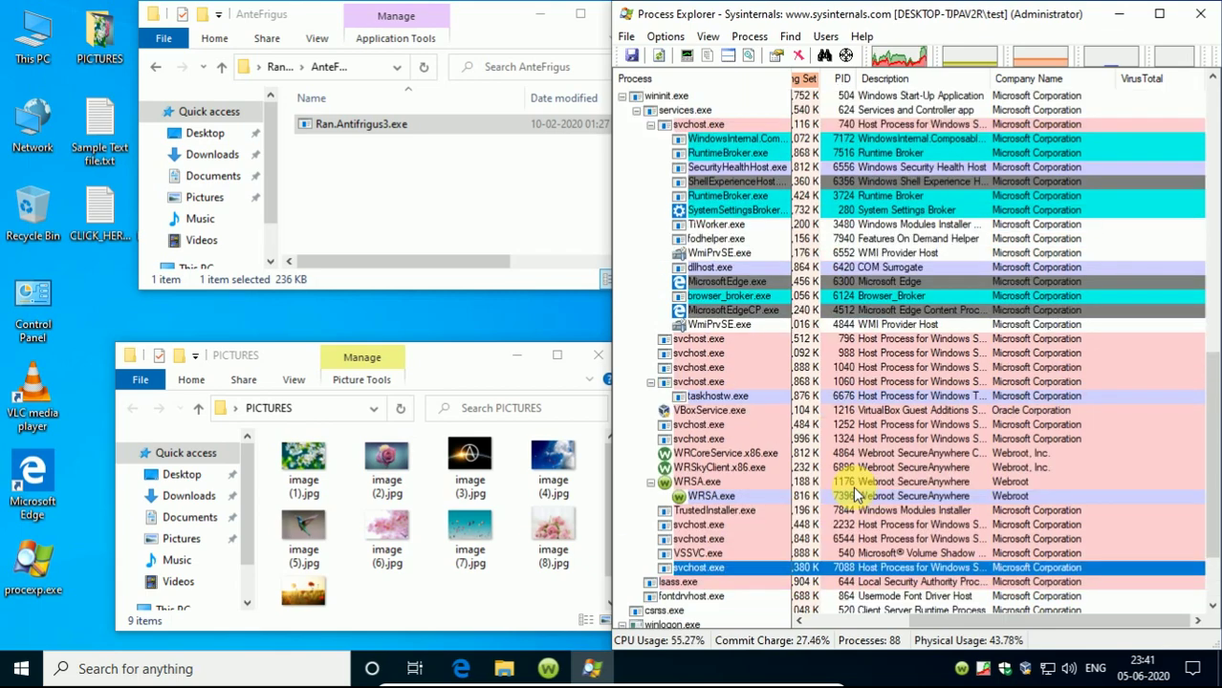
{"action": "scroll", "coordinate": [853, 486], "scroll_direction": "up", "scroll_amount": 11}
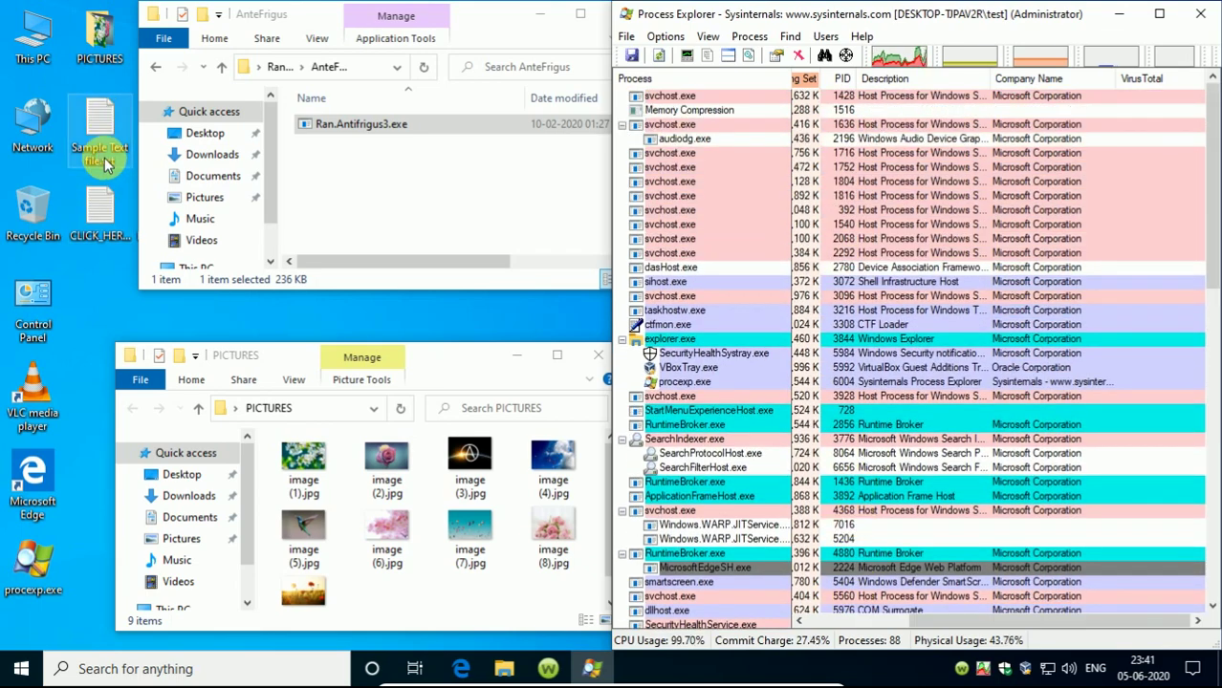
Open and close the CLICK_HERE-eadfb.txt note on the desktop, and check the process list for wonsys.exe.
{"action": "left_click", "coordinate": [95, 229]}
{"action": "left_click", "coordinate": [99, 239]}
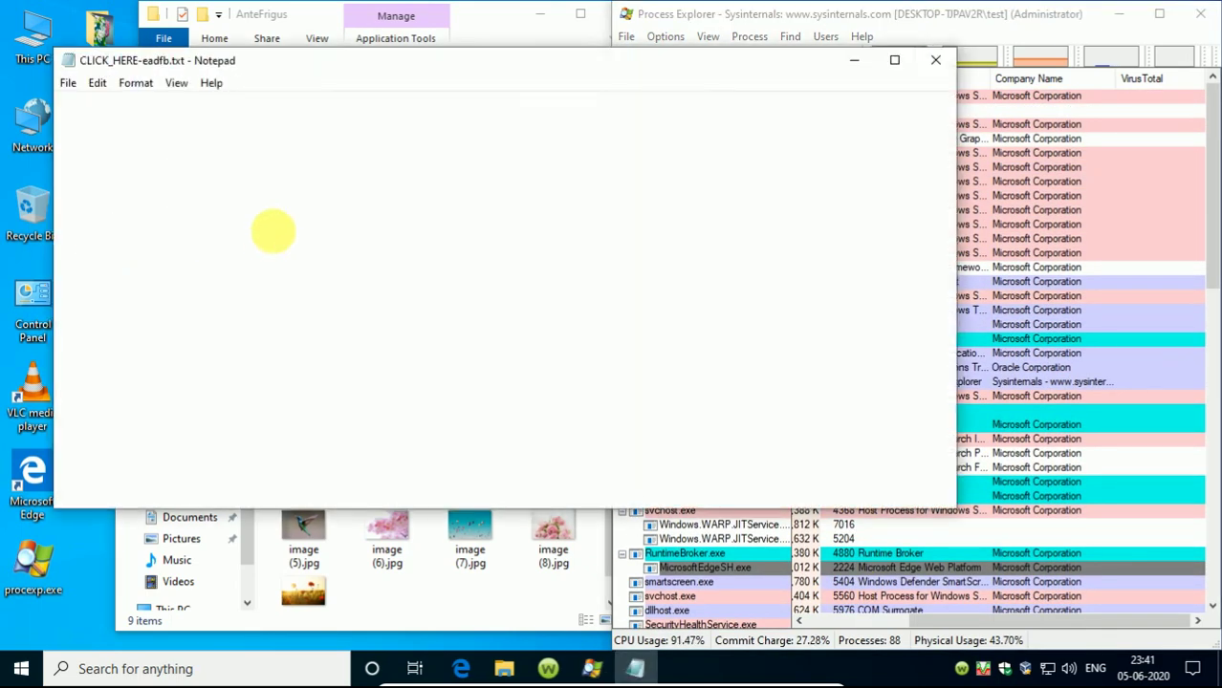
{"action": "left_click", "coordinate": [934, 58]}
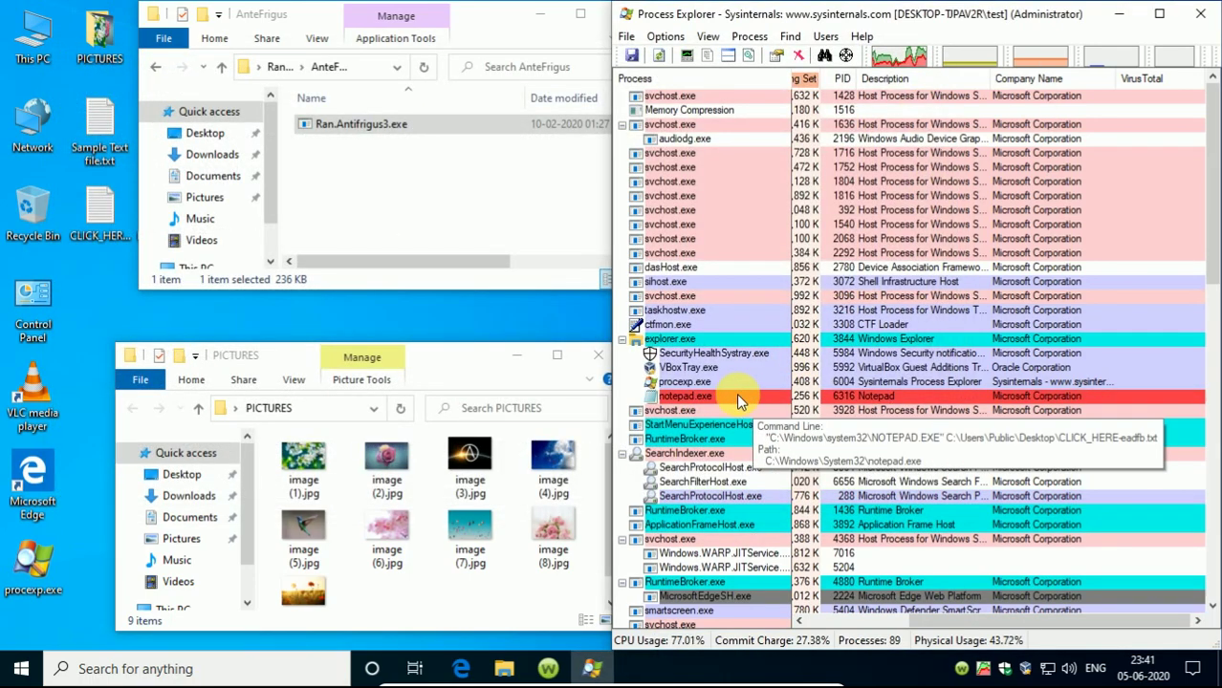
{"action": "scroll", "coordinate": [738, 395], "scroll_direction": "down", "scroll_amount": 10}
{"action": "scroll", "coordinate": [741, 396], "scroll_direction": "down", "scroll_amount": 2}
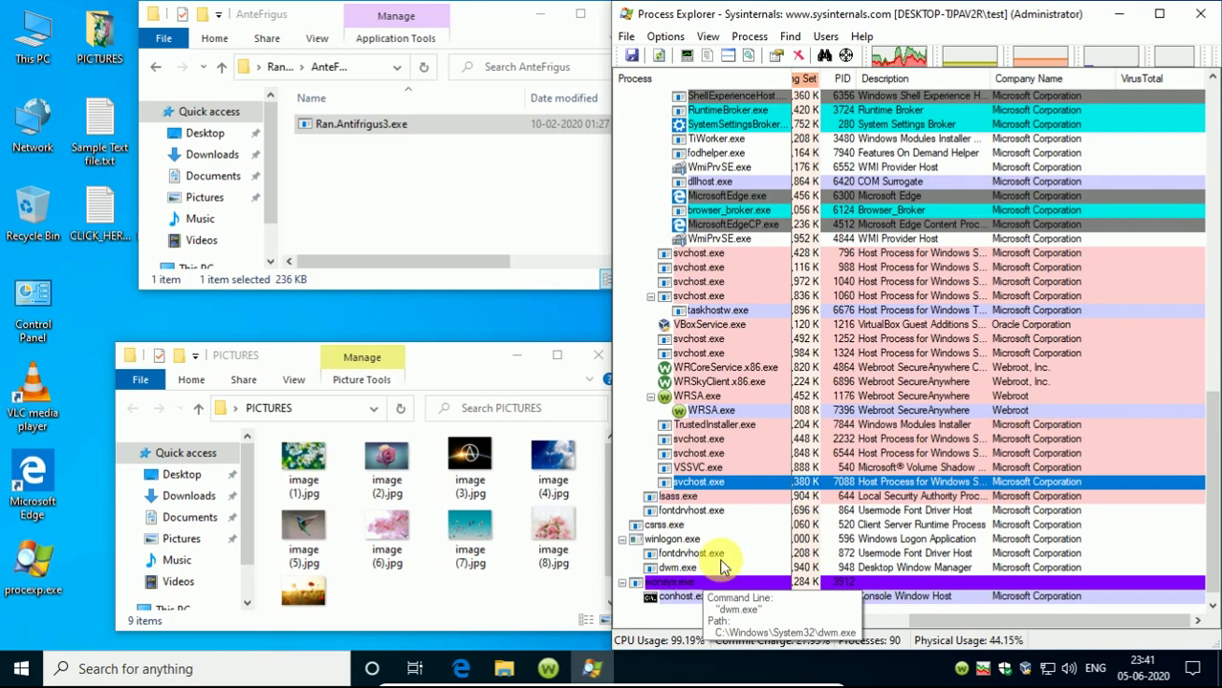
{"action": "scroll", "coordinate": [755, 507], "scroll_direction": "up", "scroll_amount": 10}
{"action": "scroll", "coordinate": [801, 485], "scroll_direction": "up", "scroll_amount": 4}
Return to the Ransomware Samples folder and check the Autotron, Avaddon, betasup and BigBossHorse subfolders for remaining samples.
{"action": "left_click", "coordinate": [325, 143]}
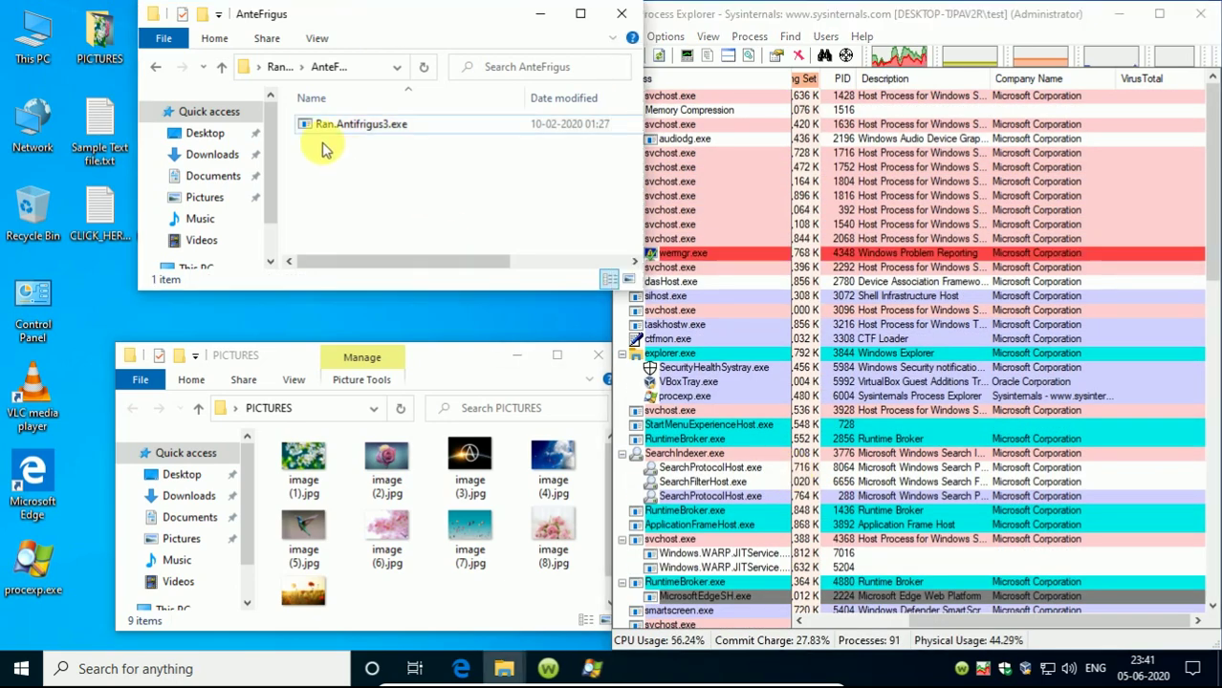
{"action": "left_click", "coordinate": [280, 67]}
{"action": "scroll", "coordinate": [373, 196], "scroll_direction": "down", "scroll_amount": 1}
{"action": "double_click", "coordinate": [330, 203]}
{"action": "key", "text": "BackSpace"}
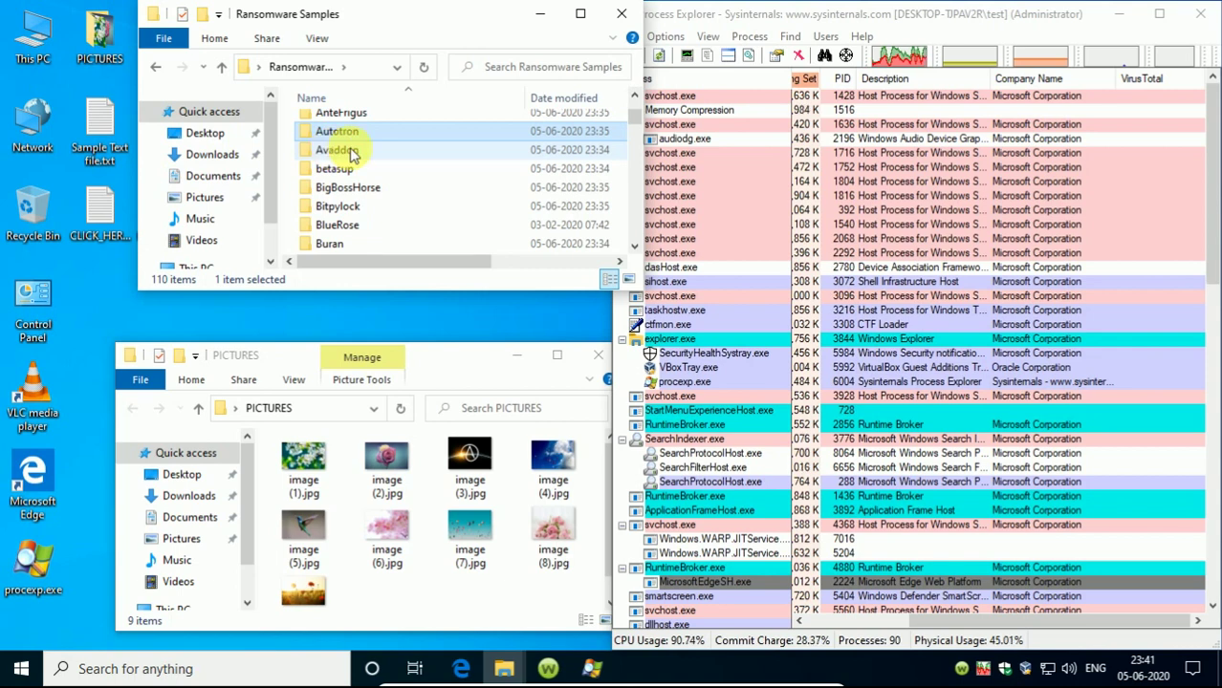
{"action": "double_click", "coordinate": [346, 152]}
{"action": "left_click", "coordinate": [282, 69]}
{"action": "double_click", "coordinate": [329, 206]}
{"action": "left_click", "coordinate": [280, 69]}
{"action": "scroll", "coordinate": [371, 169], "scroll_direction": "down", "scroll_amount": 1}
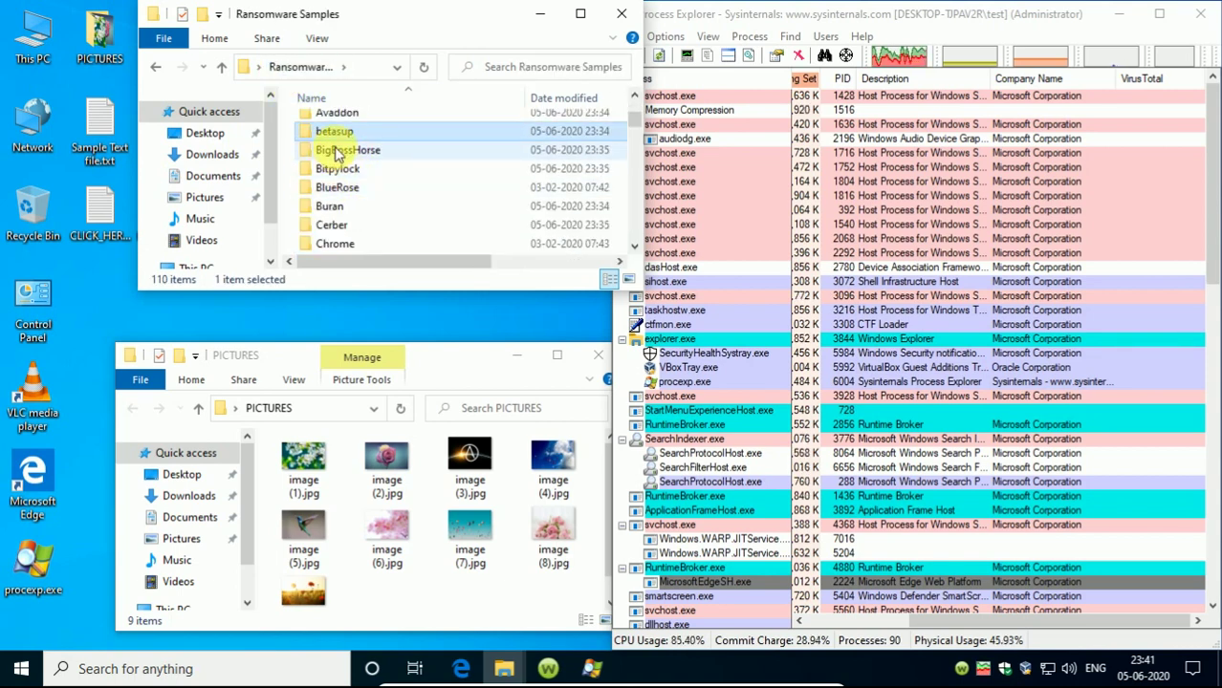
{"action": "double_click", "coordinate": [350, 153]}
{"action": "key", "text": "BackSpace"}
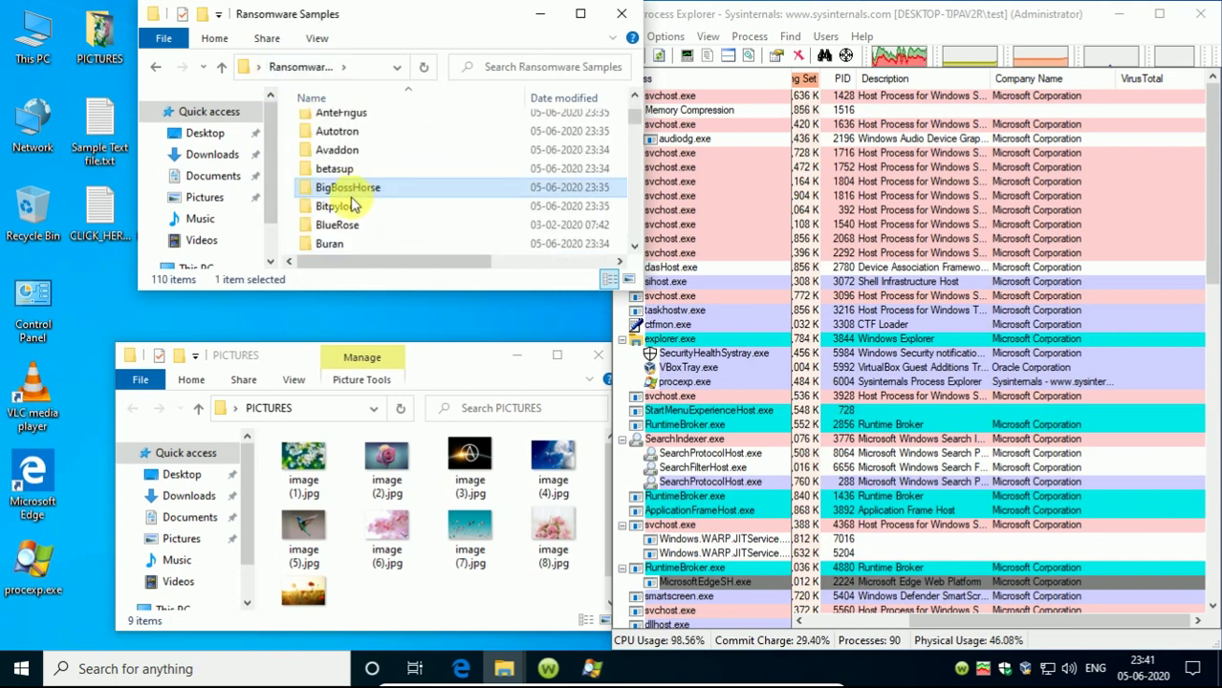
Run Ran.Bluerose.exe from the BlueRose folder as administrator and allow it to make changes to the device.
{"action": "left_click", "coordinate": [333, 230]}
{"action": "double_click", "coordinate": [333, 229]}
{"action": "left_click", "coordinate": [342, 125]}
{"action": "right_click", "coordinate": [354, 123]}
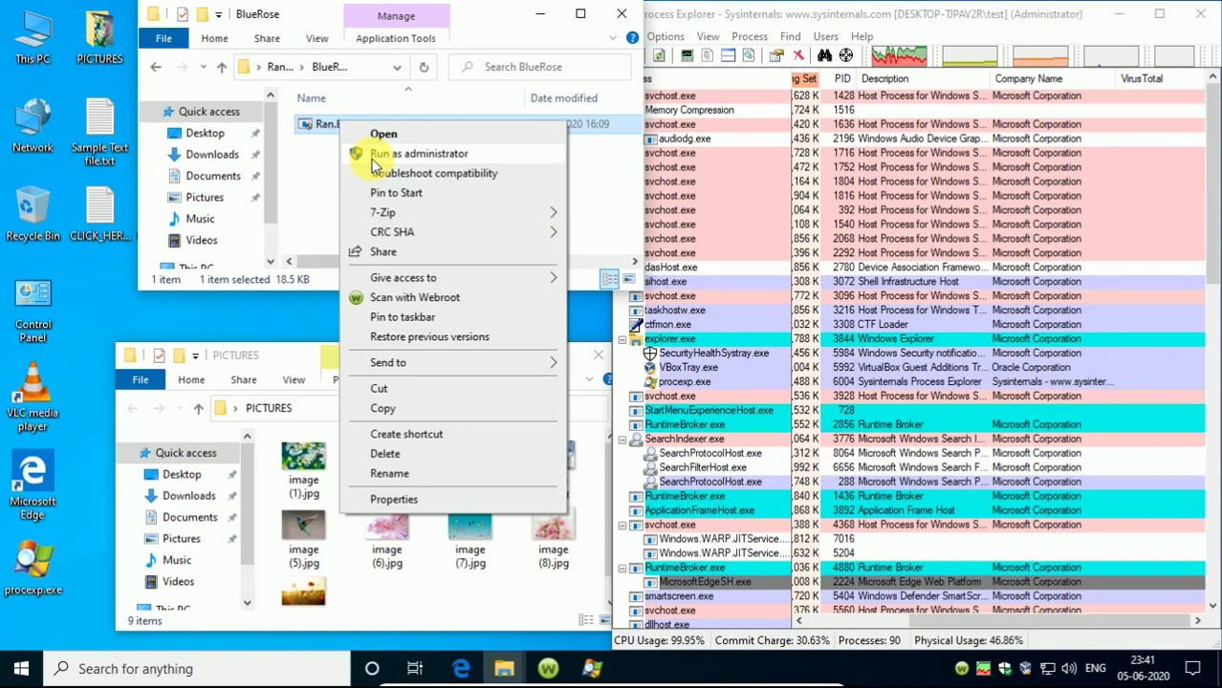
{"action": "left_click", "coordinate": [371, 155]}
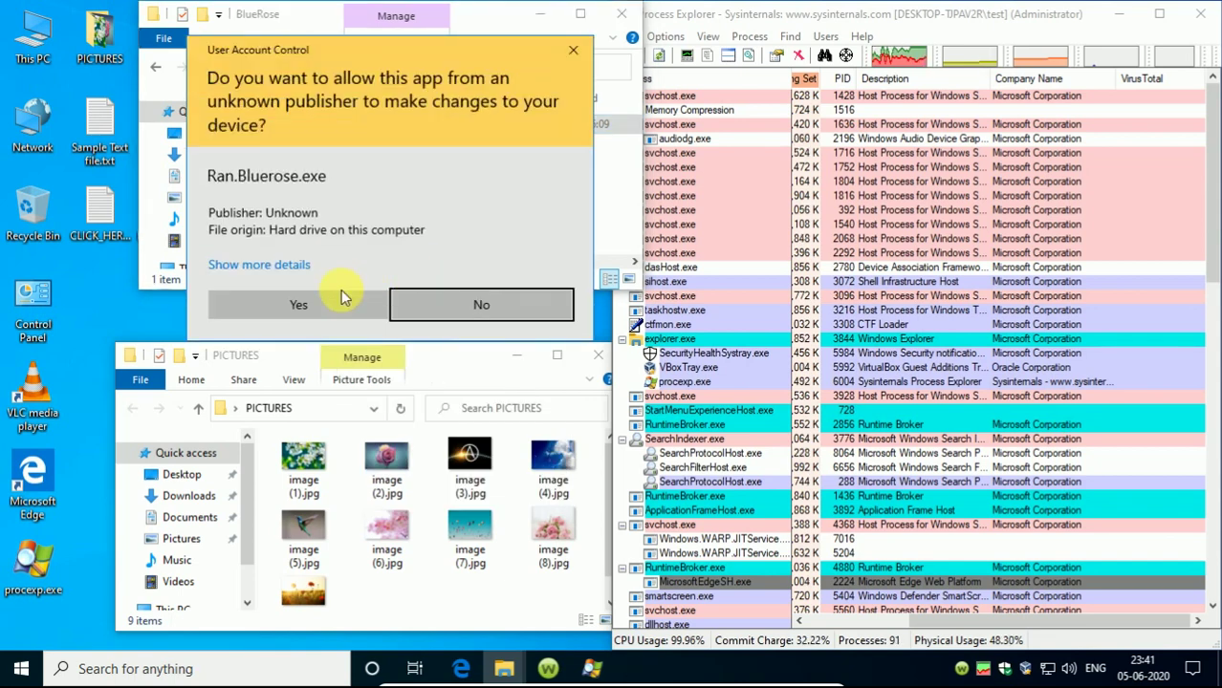
{"action": "left_click", "coordinate": [341, 302]}
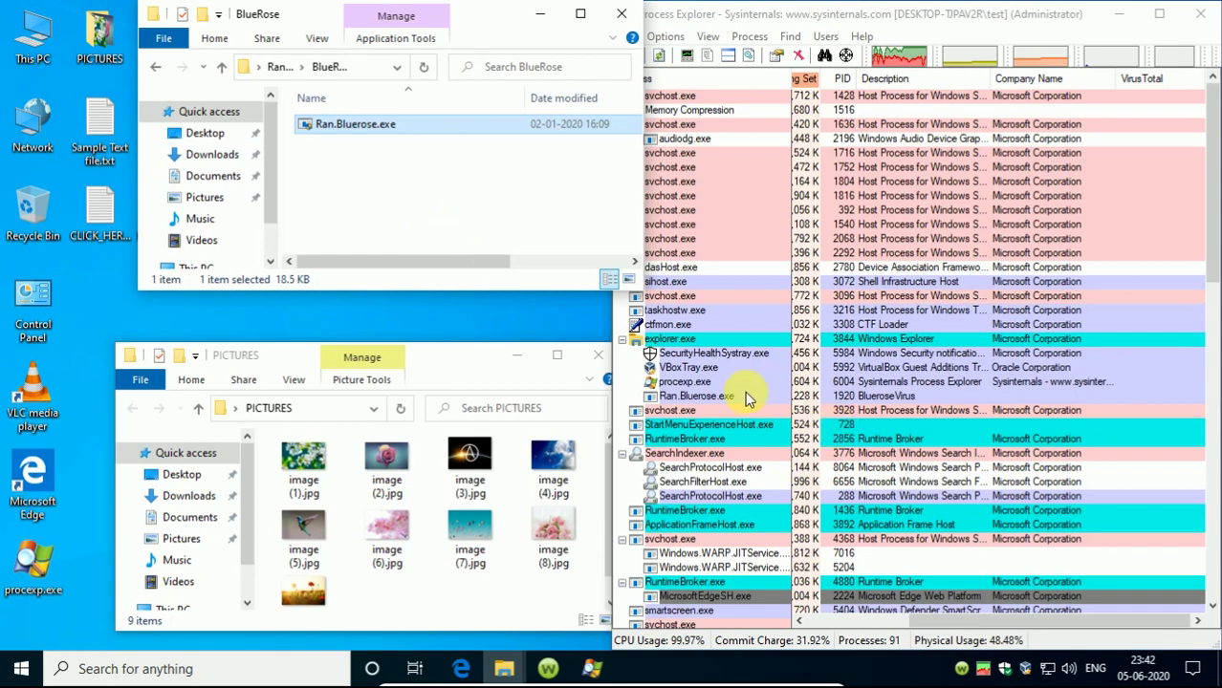
Monitor the Ran.Bluerose.exe process in Process Explorer, and view and close the brehrose.txt note.
{"action": "left_click", "coordinate": [711, 393]}
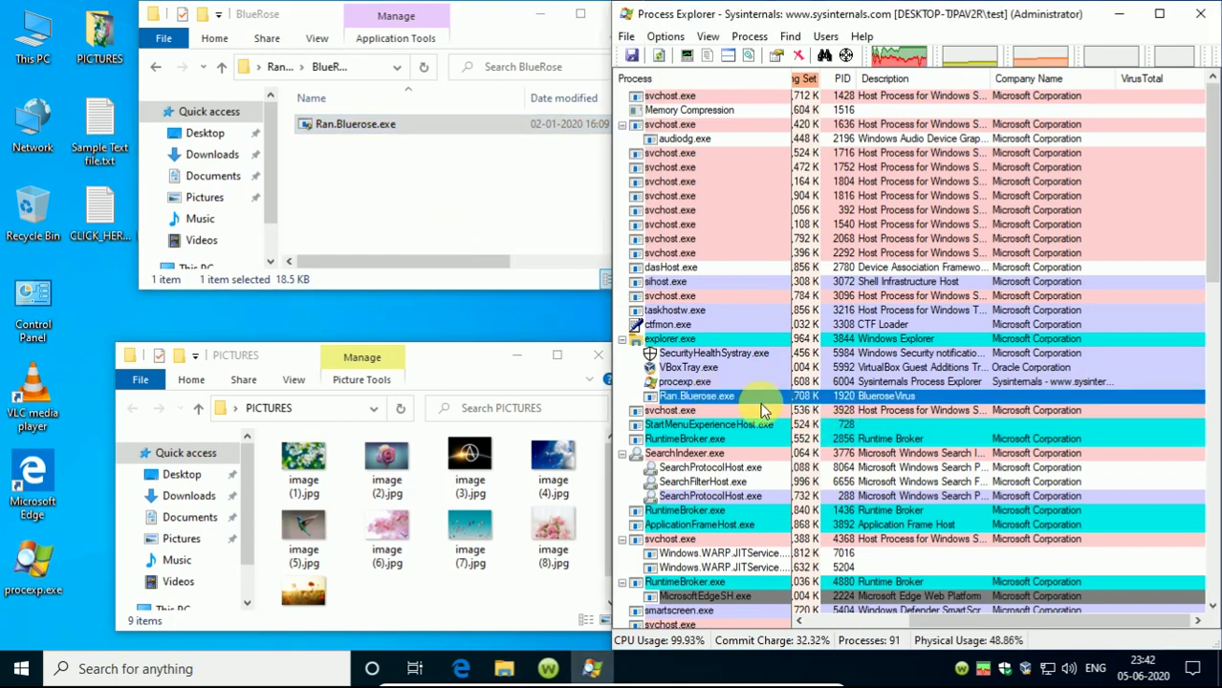
{"action": "scroll", "coordinate": [762, 409], "scroll_direction": "down", "scroll_amount": 10}
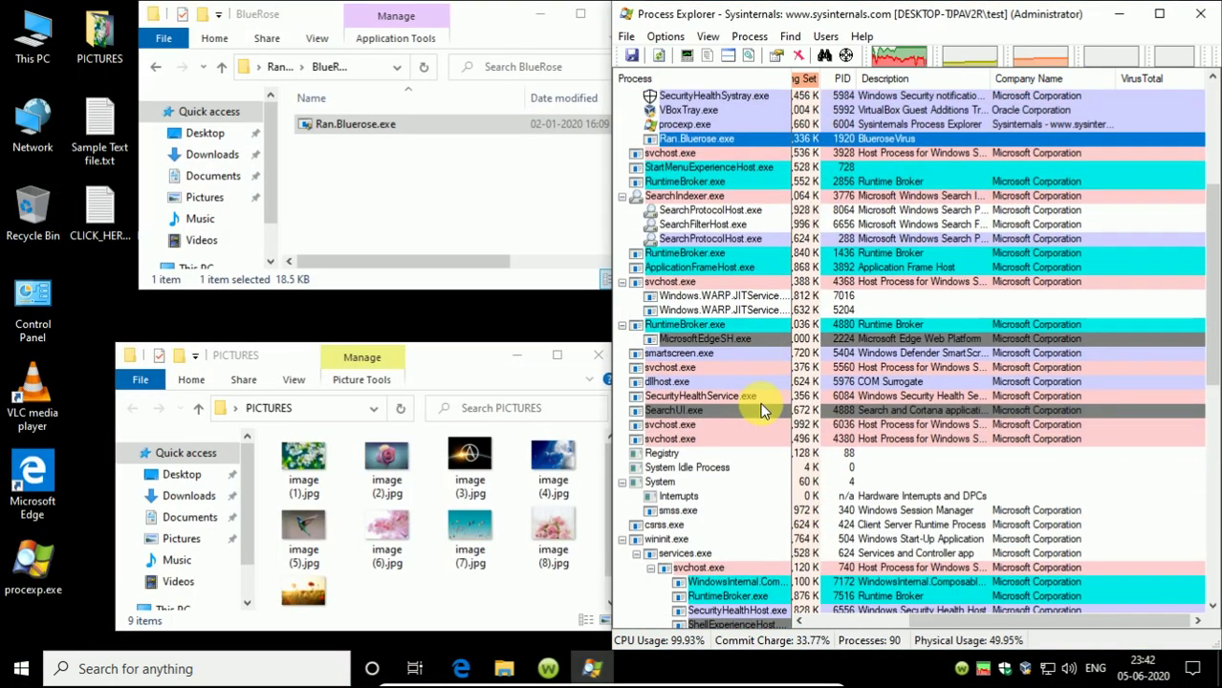
{"action": "scroll", "coordinate": [761, 409], "scroll_direction": "down", "scroll_amount": 8}
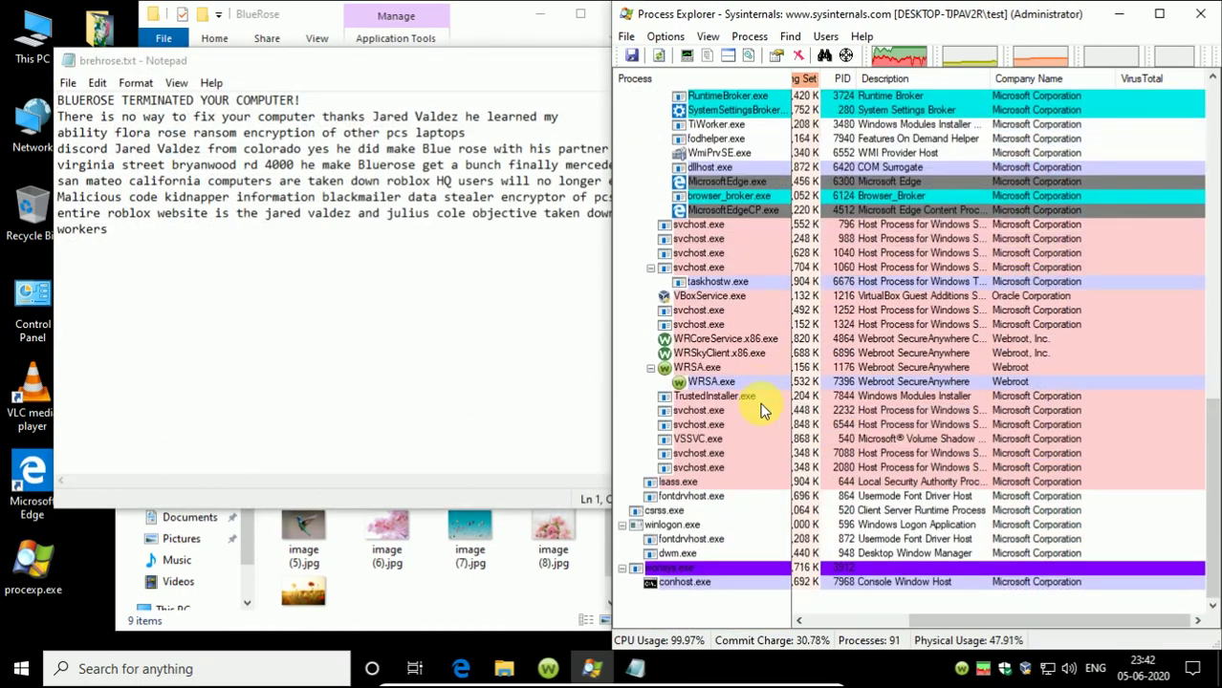
{"action": "scroll", "coordinate": [762, 409], "scroll_direction": "up", "scroll_amount": 15}
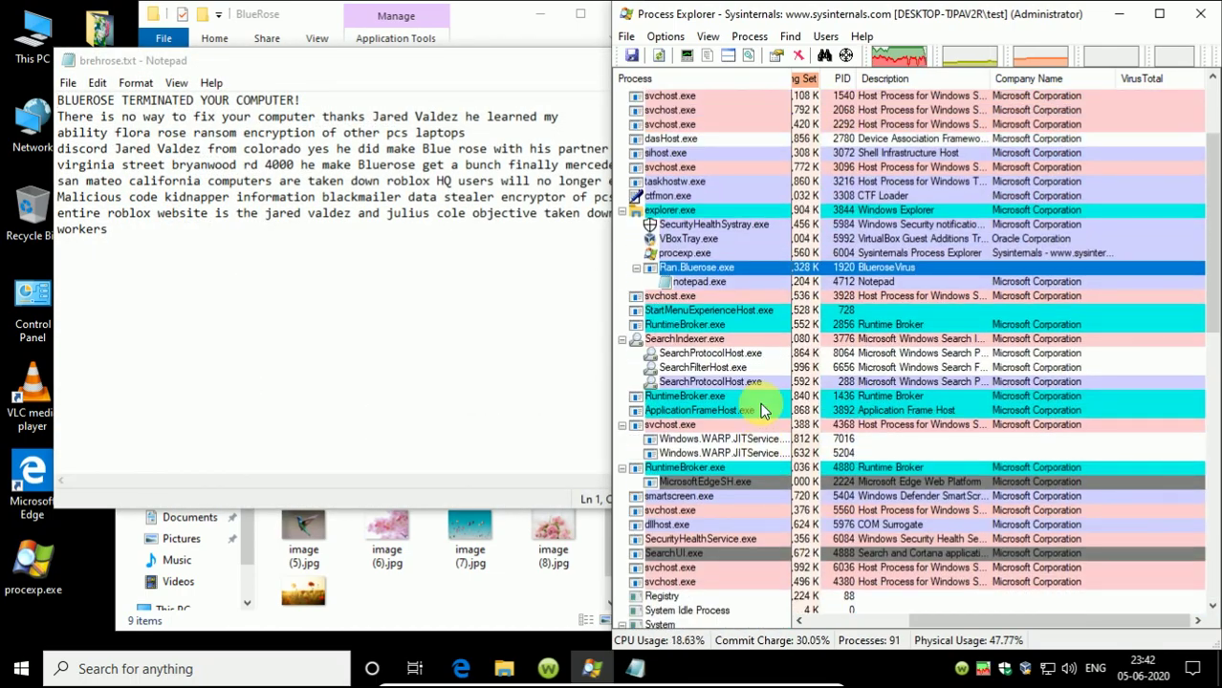
{"action": "left_click", "coordinate": [396, 306]}
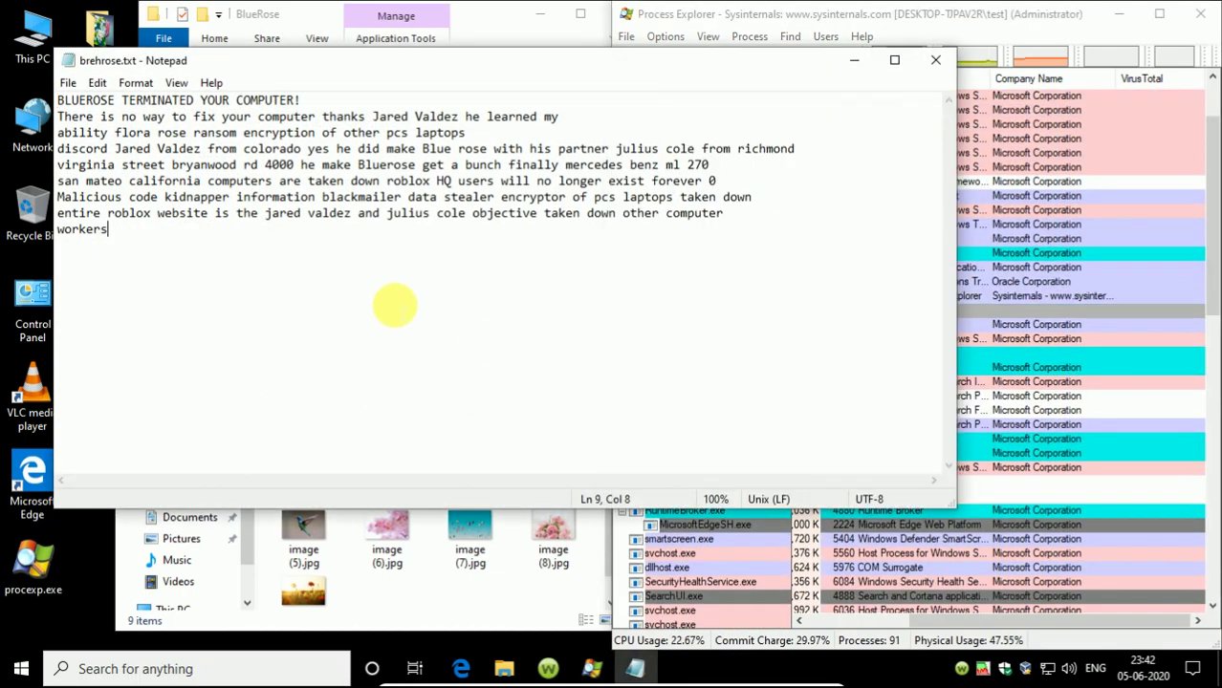
{"action": "left_click", "coordinate": [934, 63]}
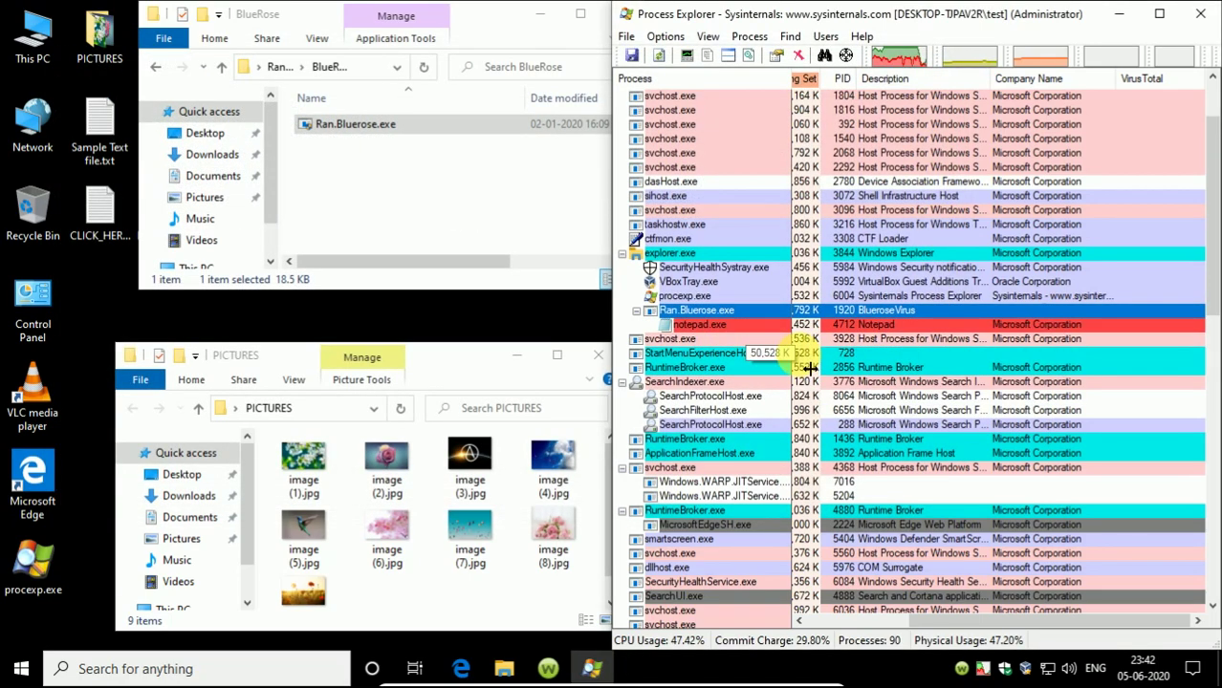
Request a VirusTotal check of the Ran.Bluerose.exe process, open its online report and quit the application from the .NET Framework error.
{"action": "right_click", "coordinate": [748, 311]}
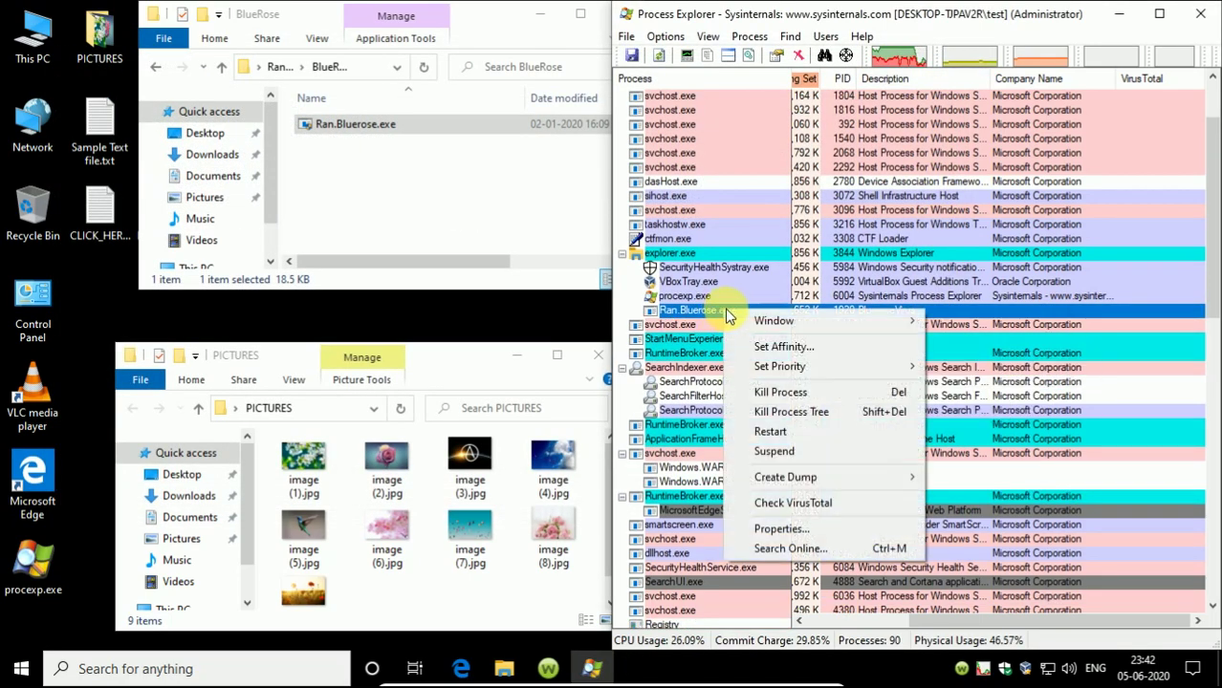
{"action": "left_click", "coordinate": [793, 502]}
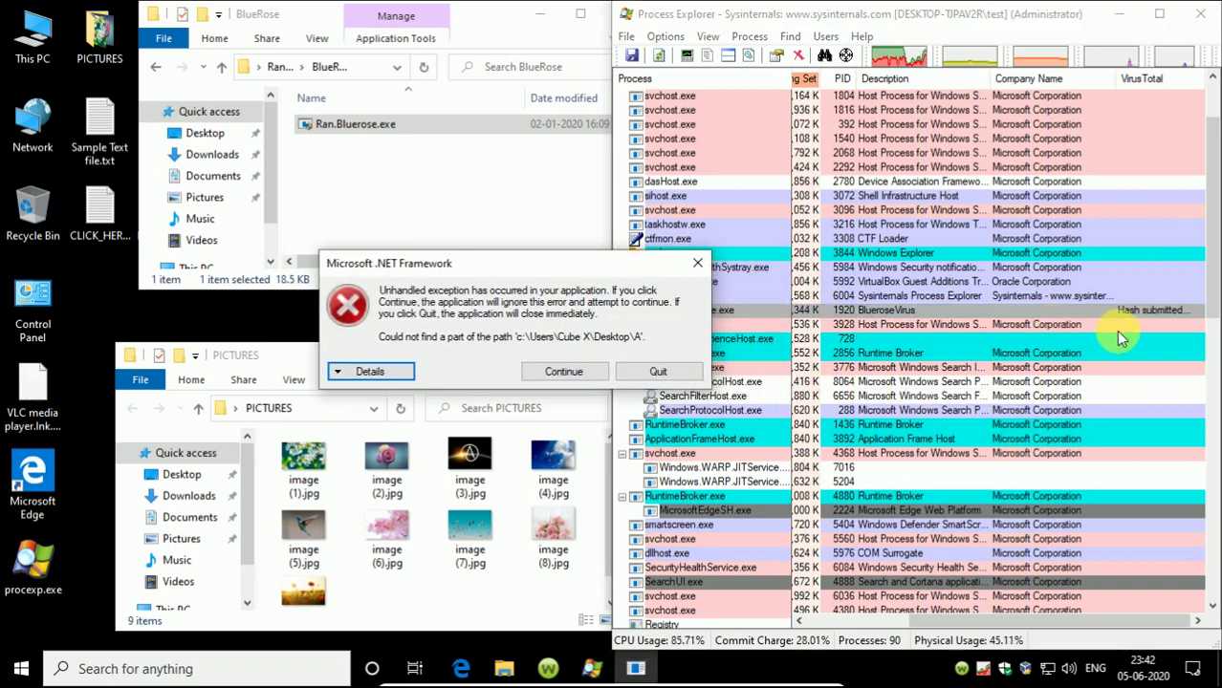
{"action": "left_click", "coordinate": [1142, 312]}
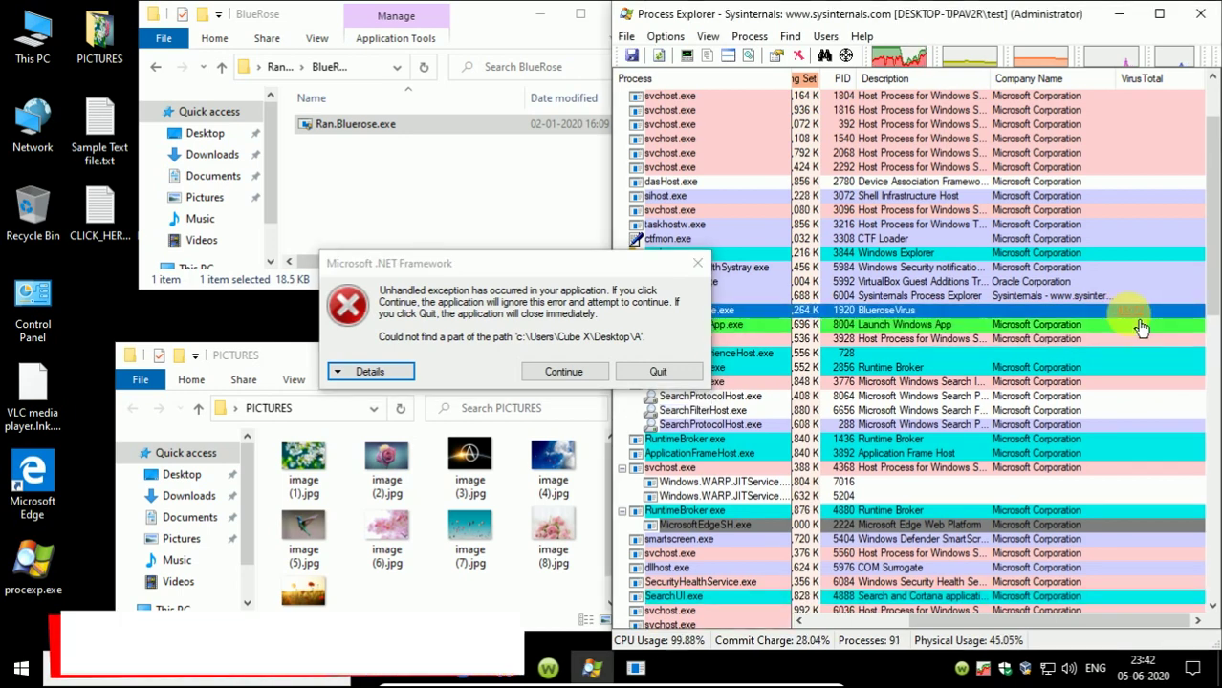
{"action": "left_click", "coordinate": [633, 372]}
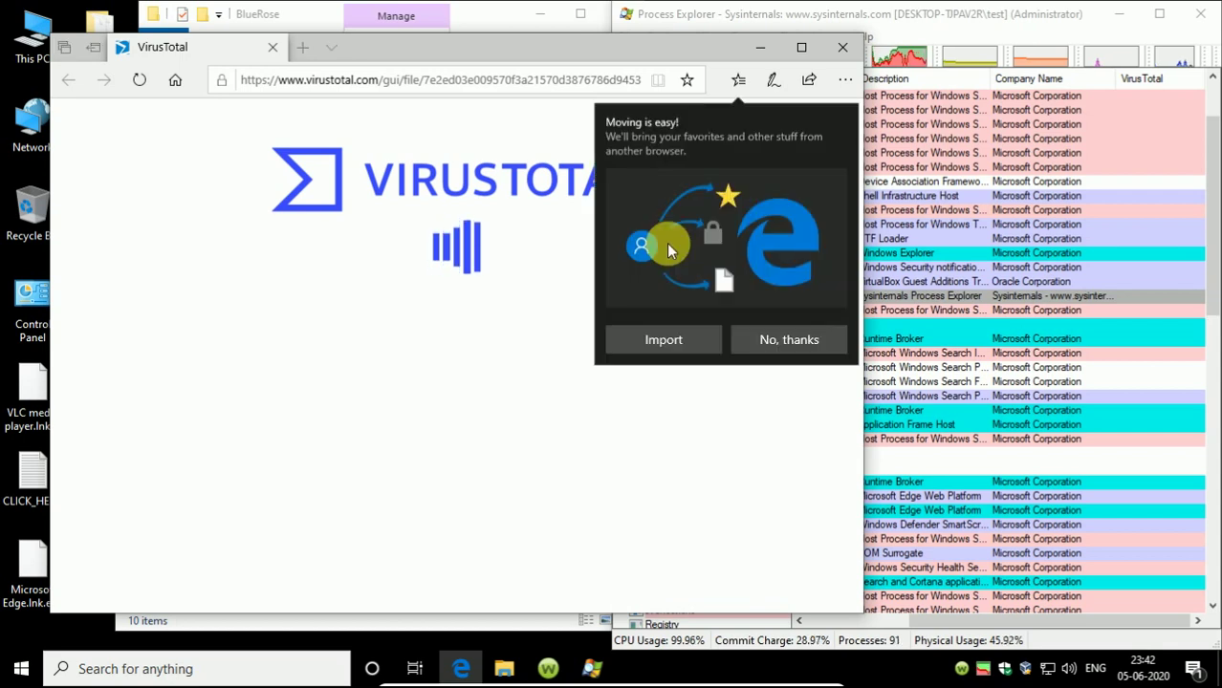
Decline the favorites import in Microsoft Edge, review the VirusTotal detection list for the sample and close the browser.
{"action": "left_click", "coordinate": [779, 338]}
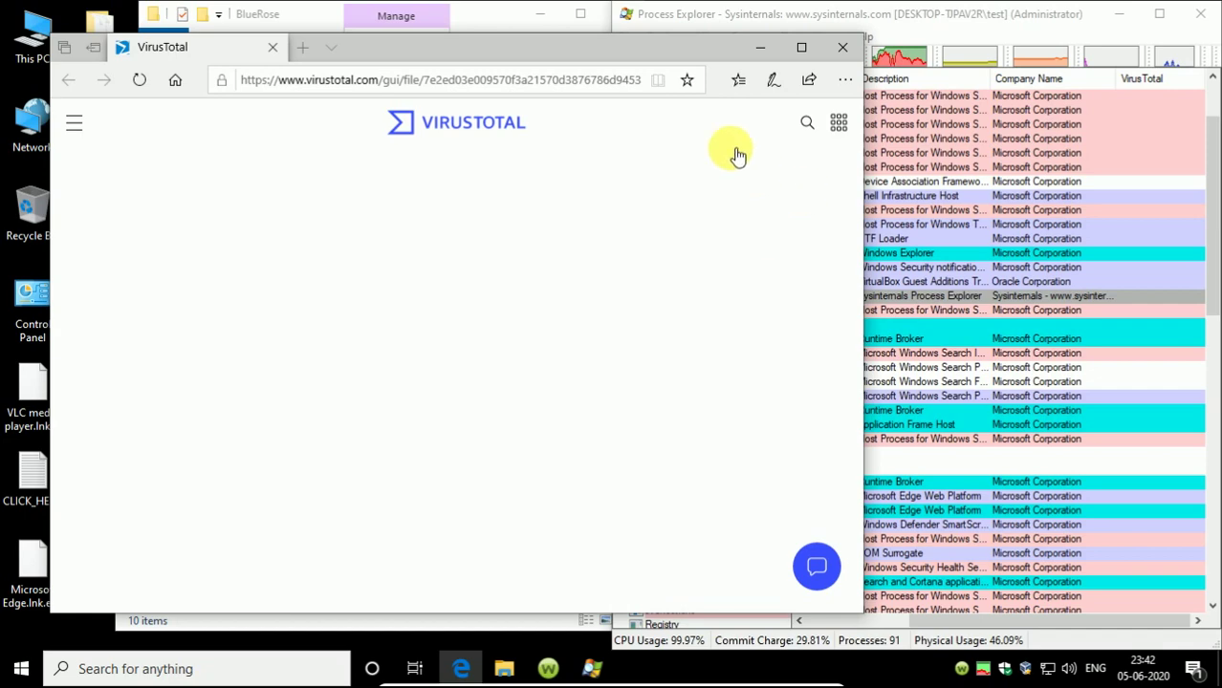
{"action": "left_click_drag", "start_coordinate": [595, 54], "coordinate": [686, 92]}
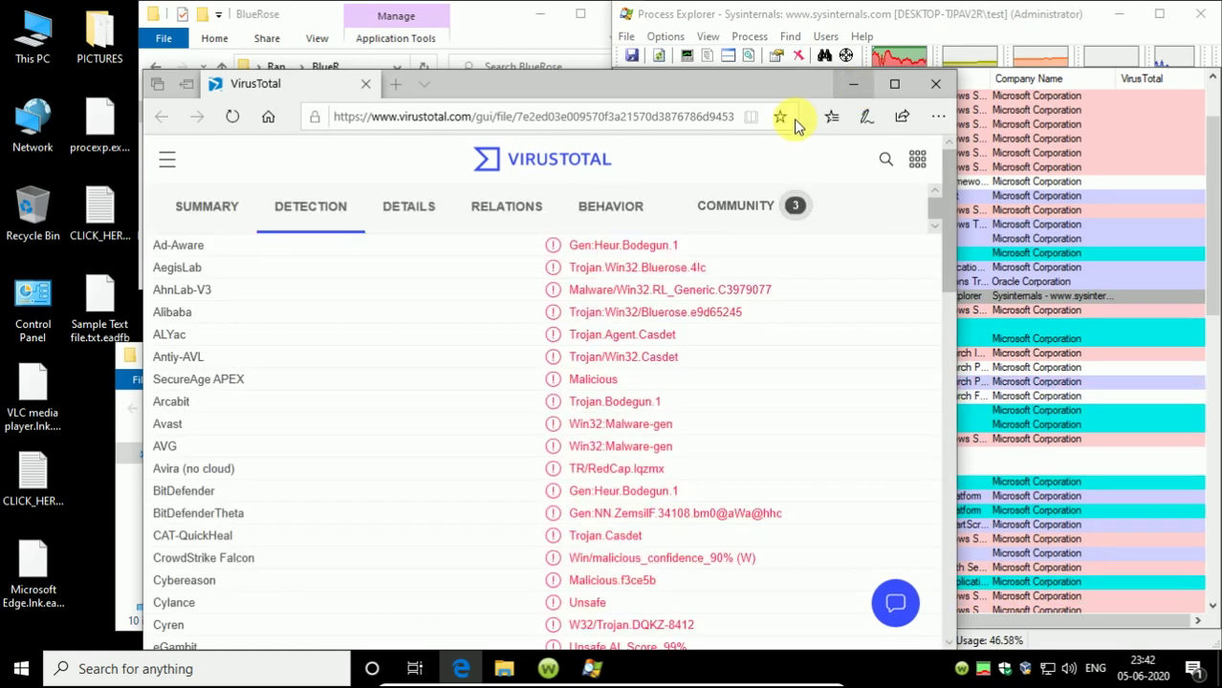
{"action": "key", "text": "super+Down"}
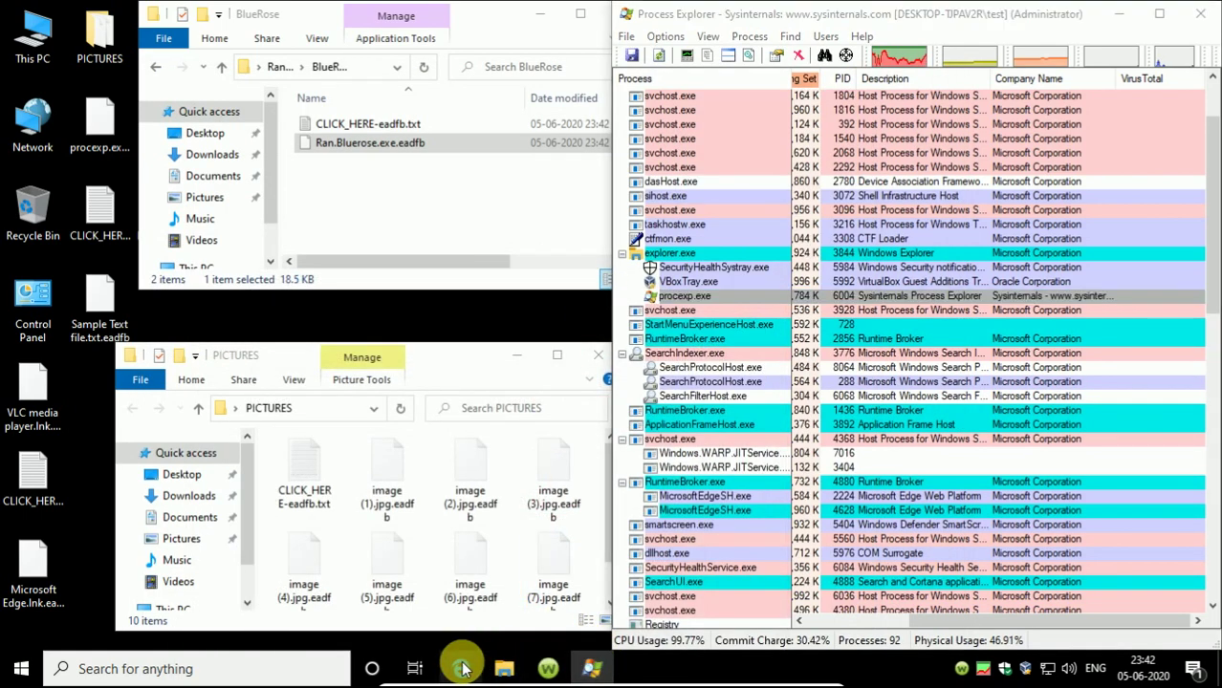
{"action": "left_click", "coordinate": [463, 667]}
{"action": "left_click_drag", "start_coordinate": [941, 261], "coordinate": [935, 204]}
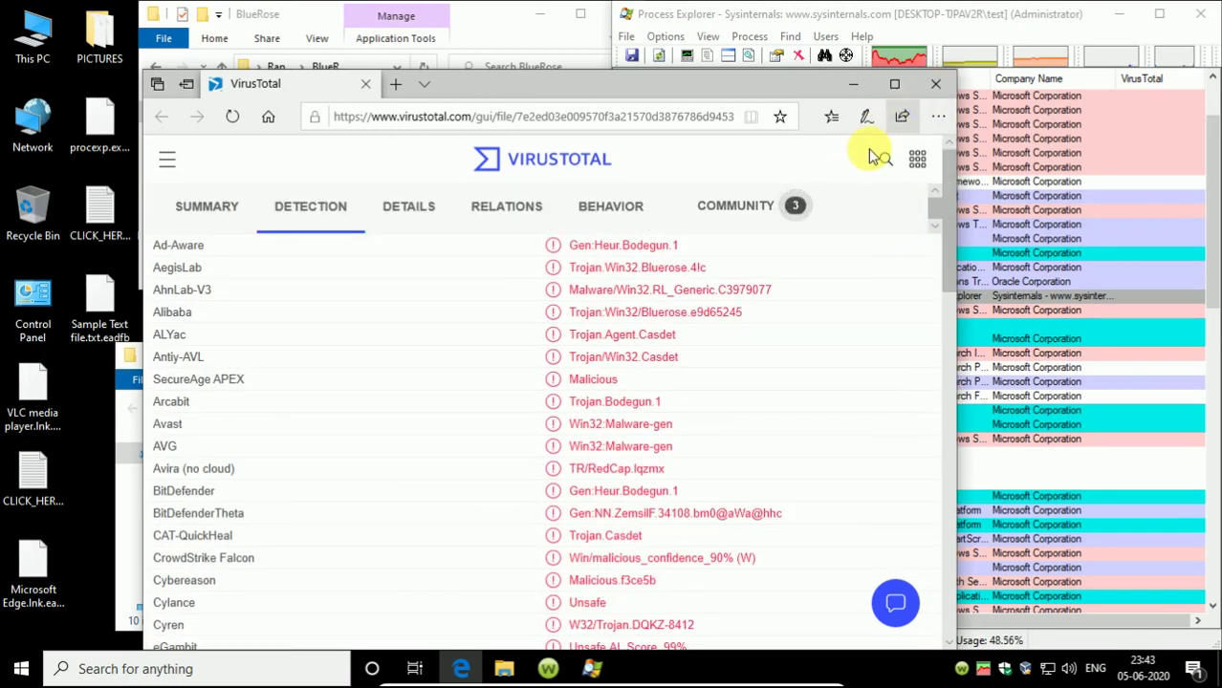
{"action": "left_click", "coordinate": [937, 85]}
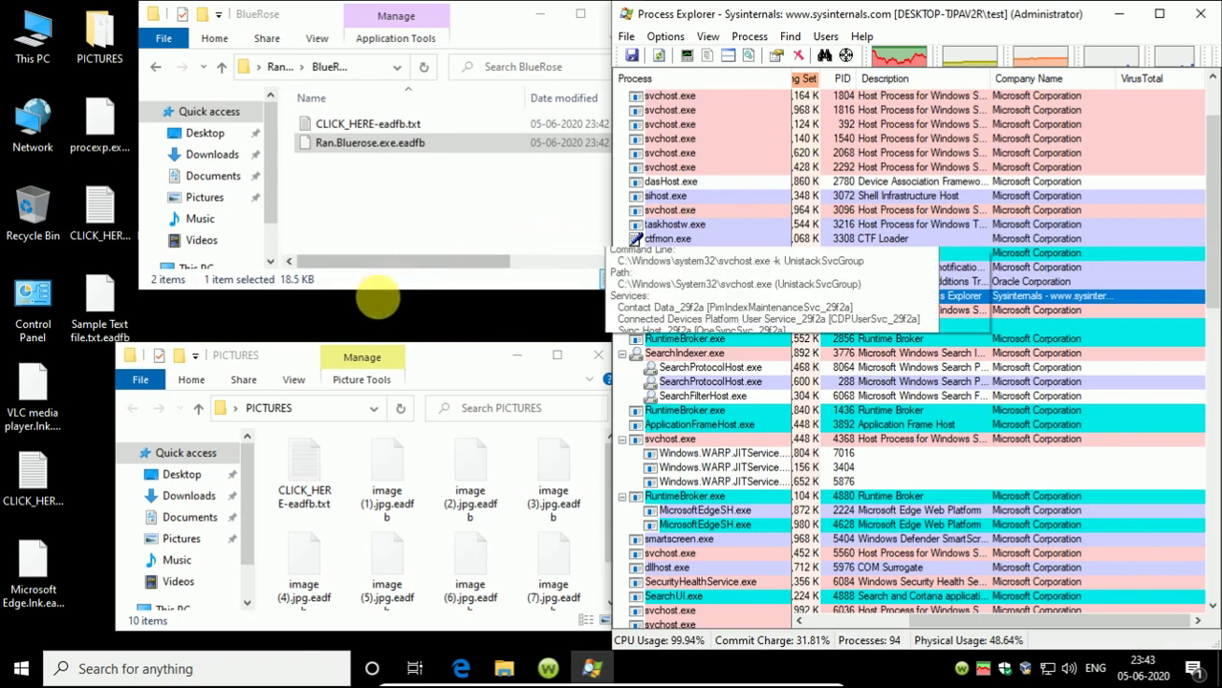
Maximize the PICTURES folder window to inspect its files, and view the Desktop folder's contents.
{"action": "left_click", "coordinate": [443, 363]}
{"action": "double_click", "coordinate": [442, 363]}
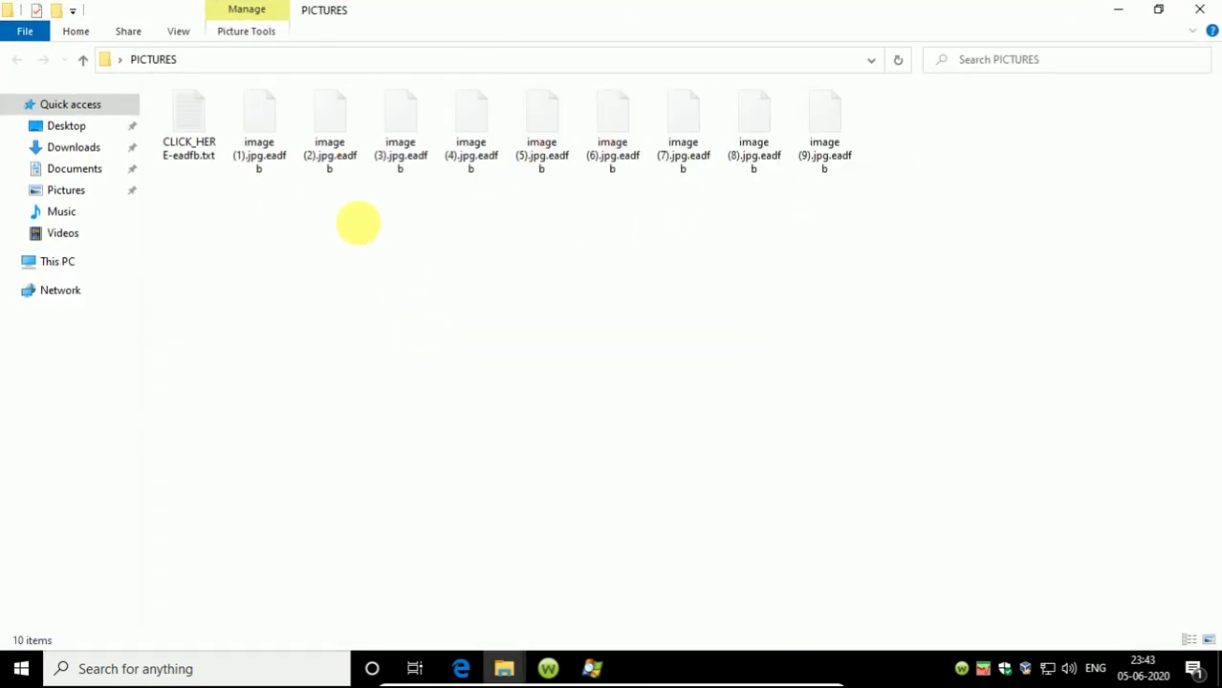
{"action": "left_click", "coordinate": [73, 126]}
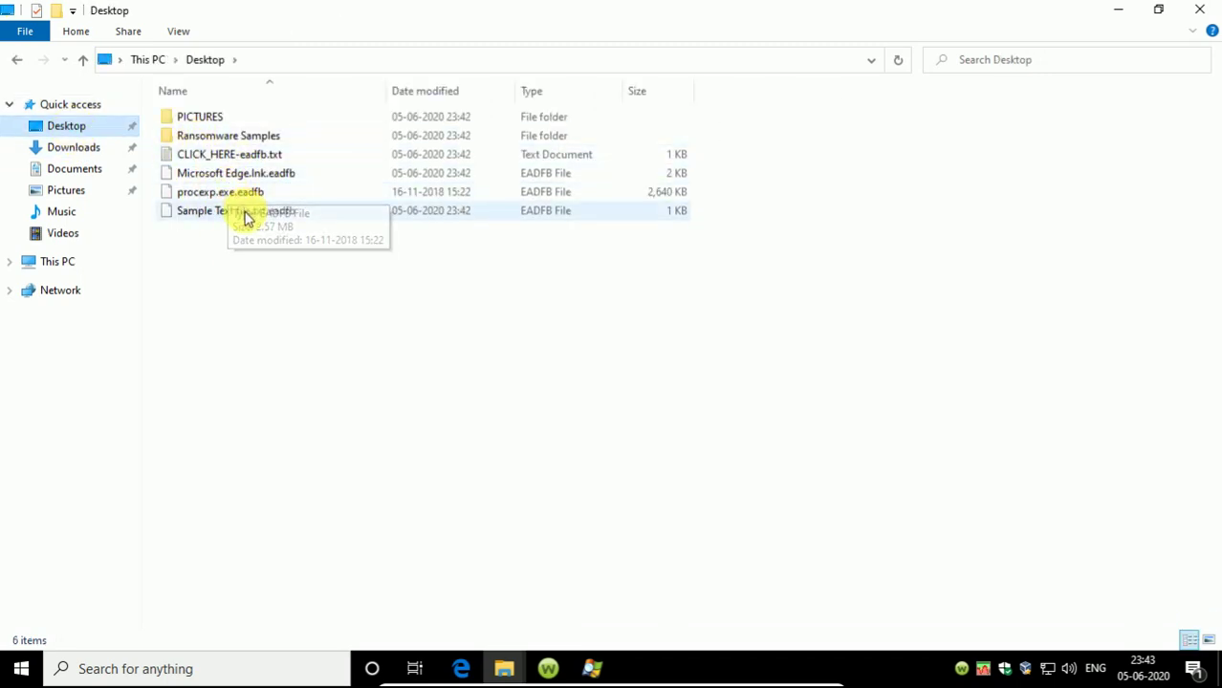
Open Sample Text file.txt.eadfb with Notepad as the default app for .eadfb files, view its contents and close it.
{"action": "left_click", "coordinate": [244, 212]}
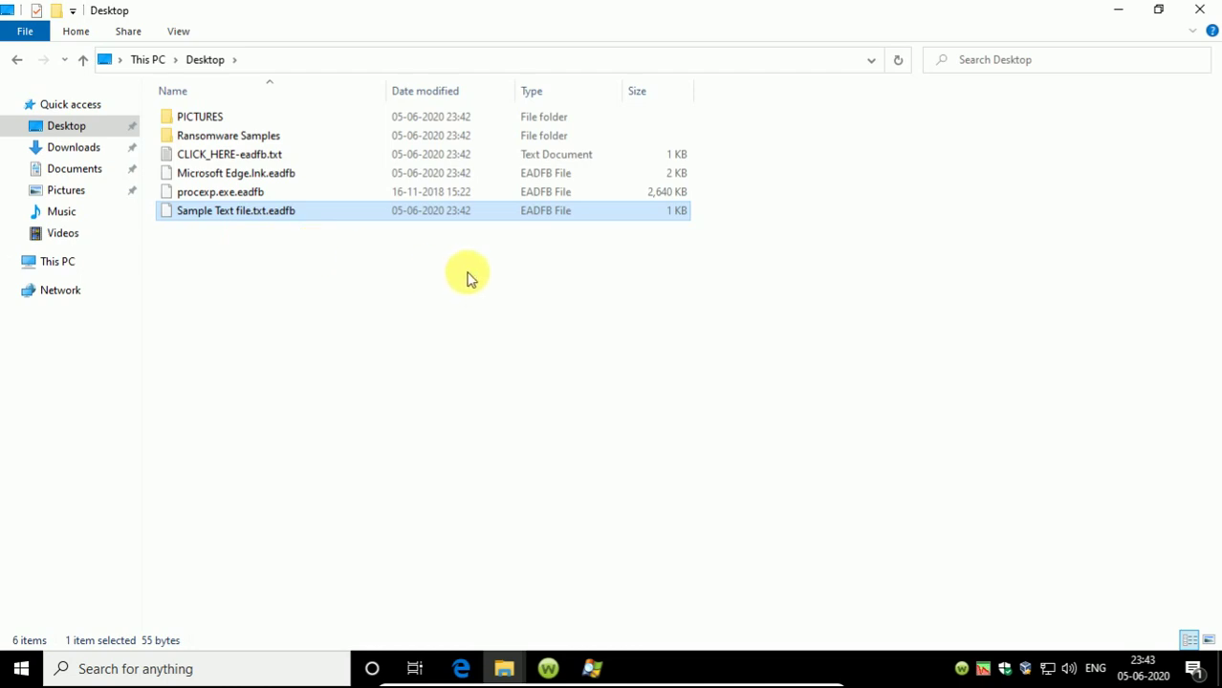
{"action": "key", "text": "Return"}
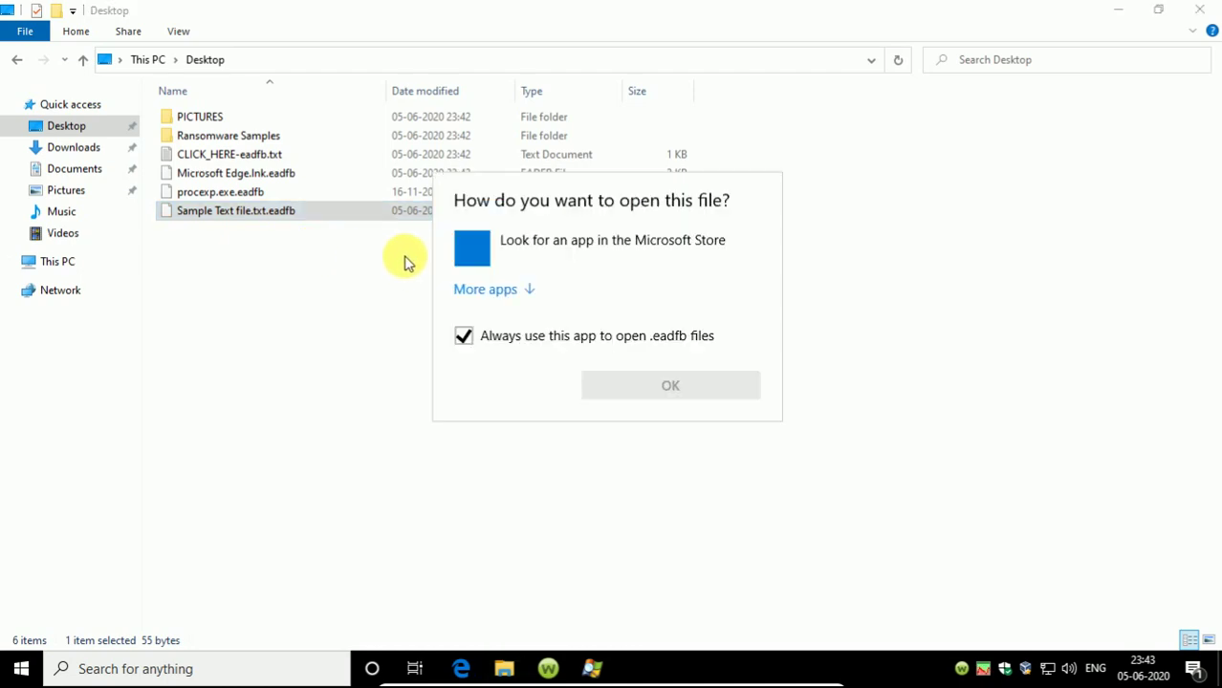
{"action": "left_click", "coordinate": [486, 291]}
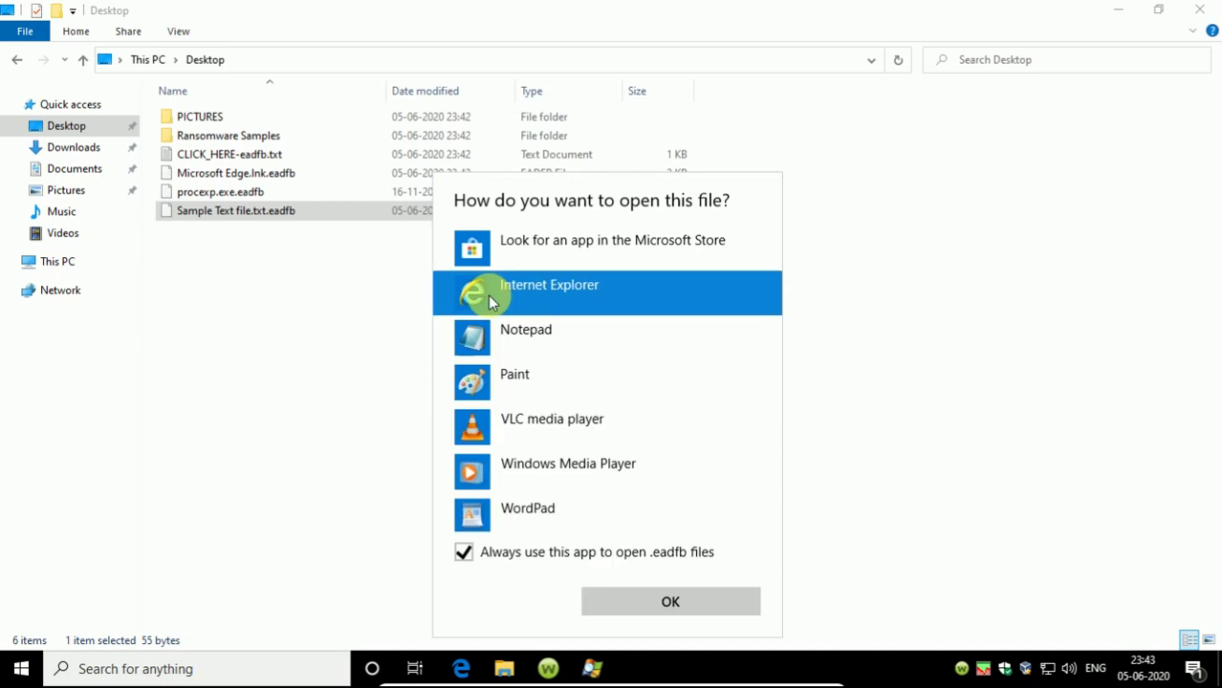
{"action": "double_click", "coordinate": [526, 331]}
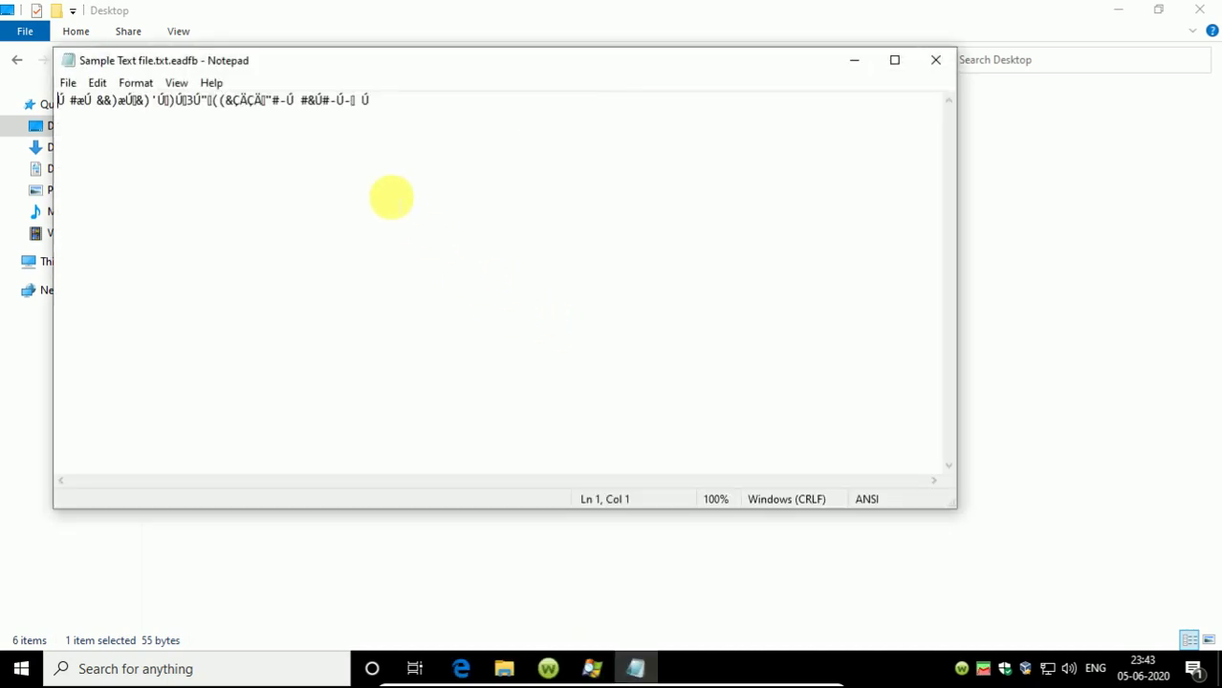
{"action": "left_click", "coordinate": [932, 61]}
Inspect the files in the desktop PICTURES folder and the Documents folder, restoring the window to a smaller size.
{"action": "left_click", "coordinate": [212, 115]}
{"action": "double_click", "coordinate": [212, 115]}
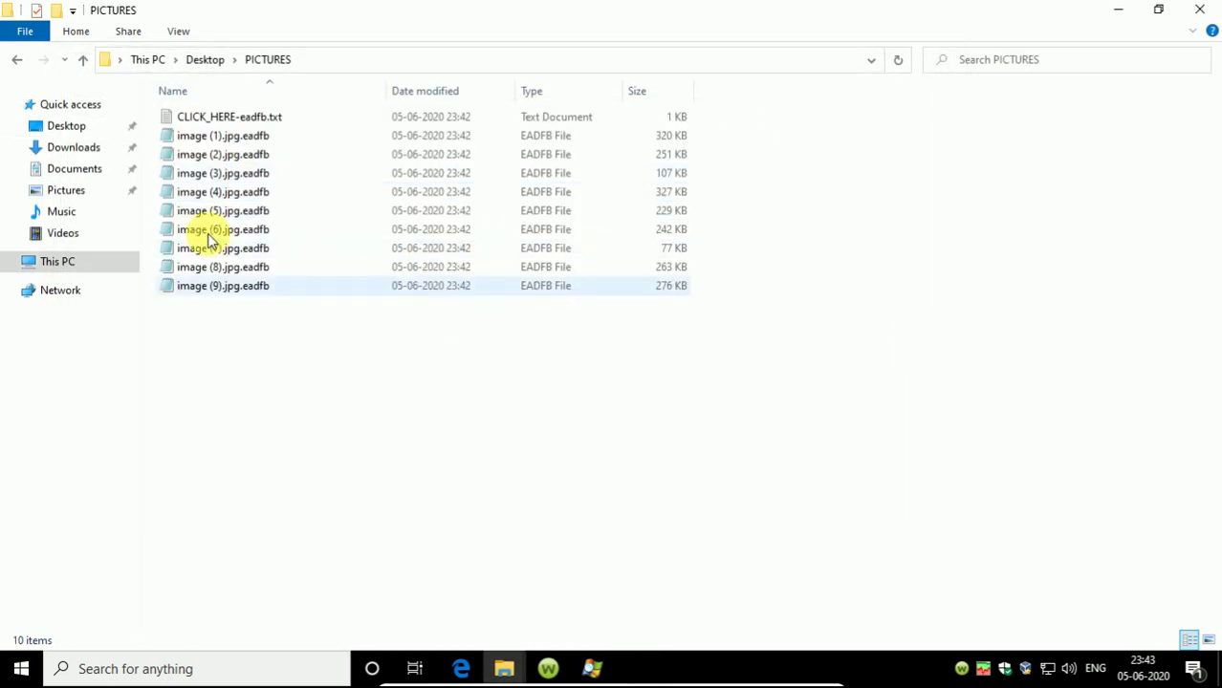
{"action": "left_click", "coordinate": [75, 168]}
{"action": "left_click_drag", "start_coordinate": [439, 14], "coordinate": [545, 216]}
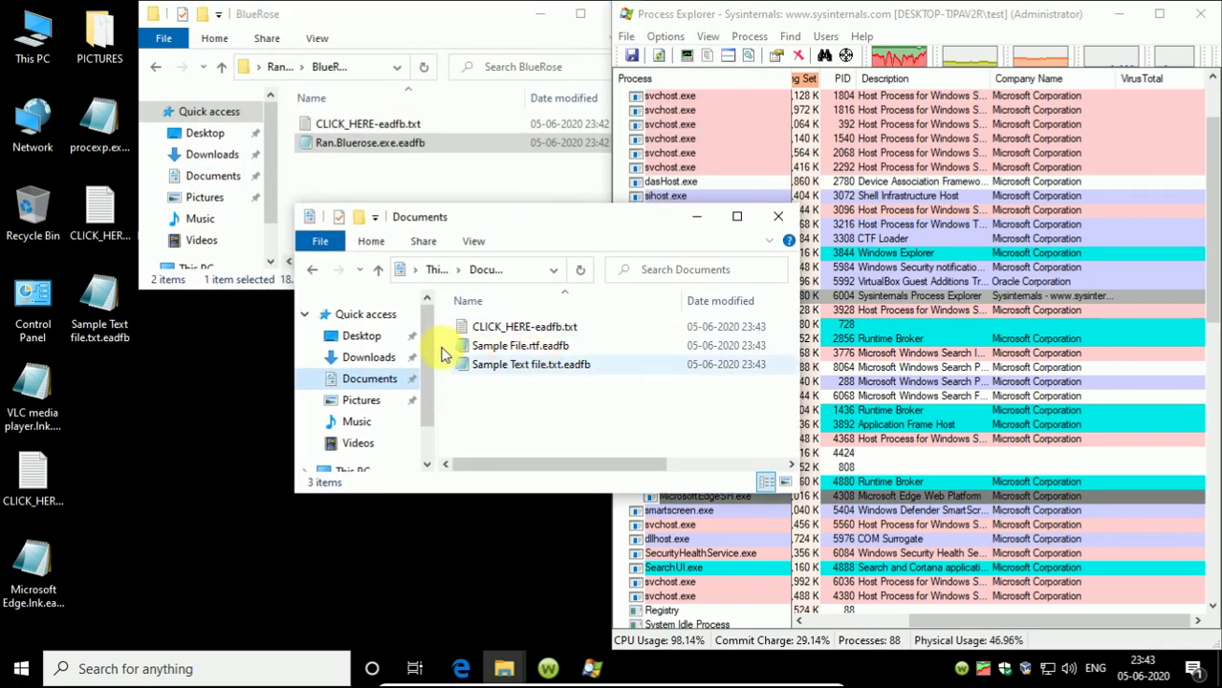
Inspect the image files in the Pictures library, enlarging the folder window and refreshing its contents.
{"action": "left_click", "coordinate": [357, 401]}
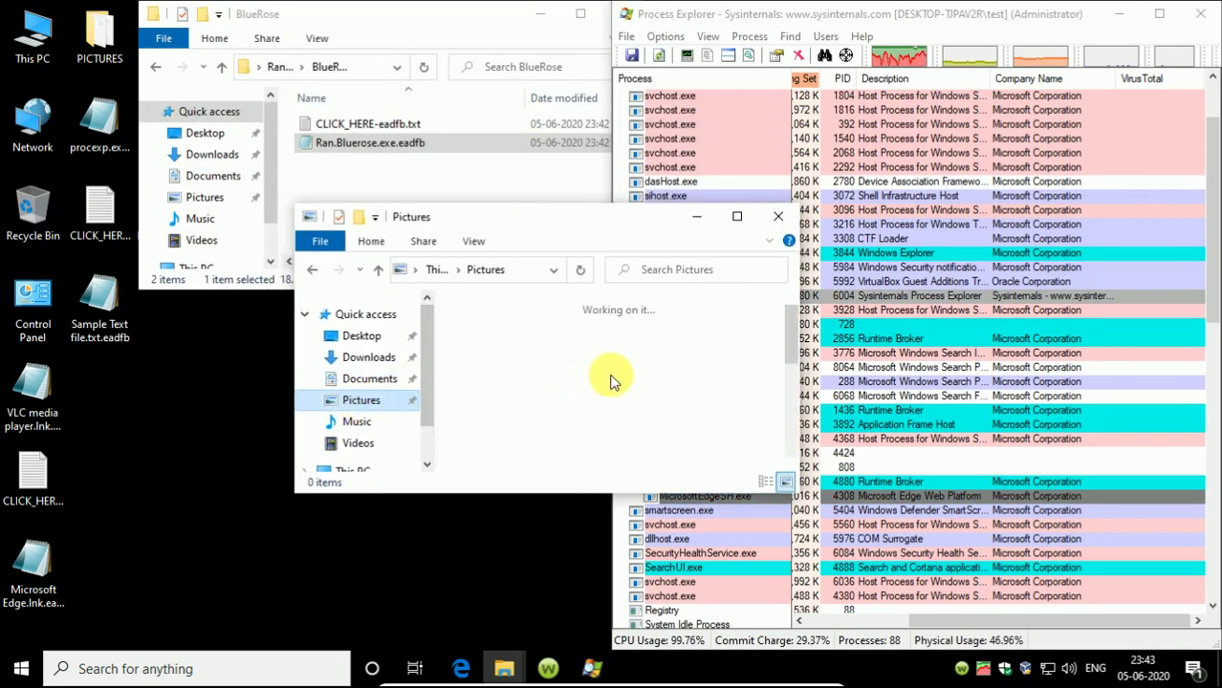
{"action": "scroll", "coordinate": [790, 450], "scroll_direction": "down", "scroll_amount": 1}
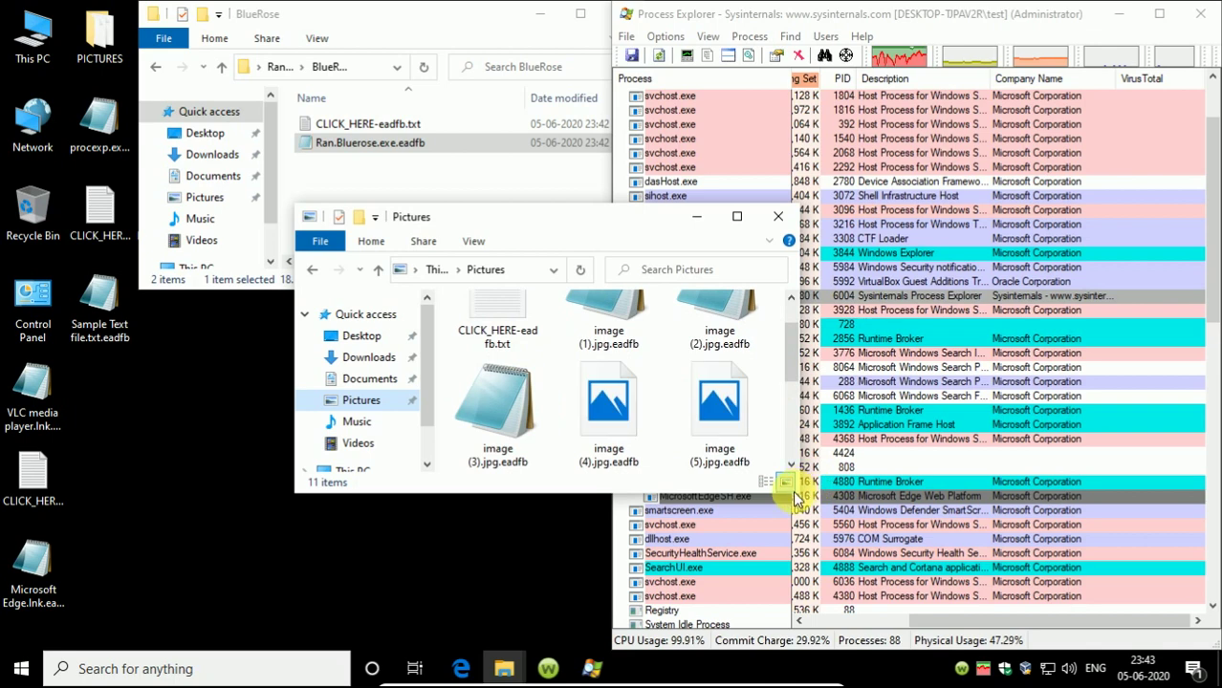
{"action": "left_click_drag", "start_coordinate": [785, 482], "coordinate": [897, 608]}
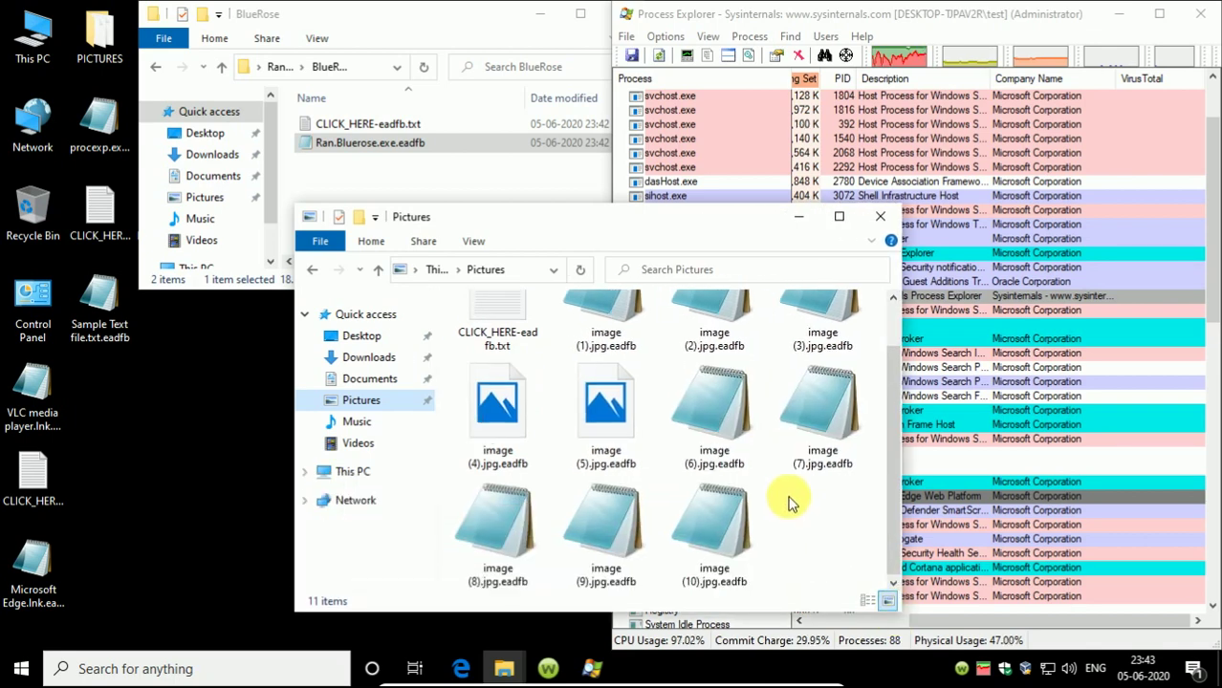
{"action": "right_click", "coordinate": [830, 517]}
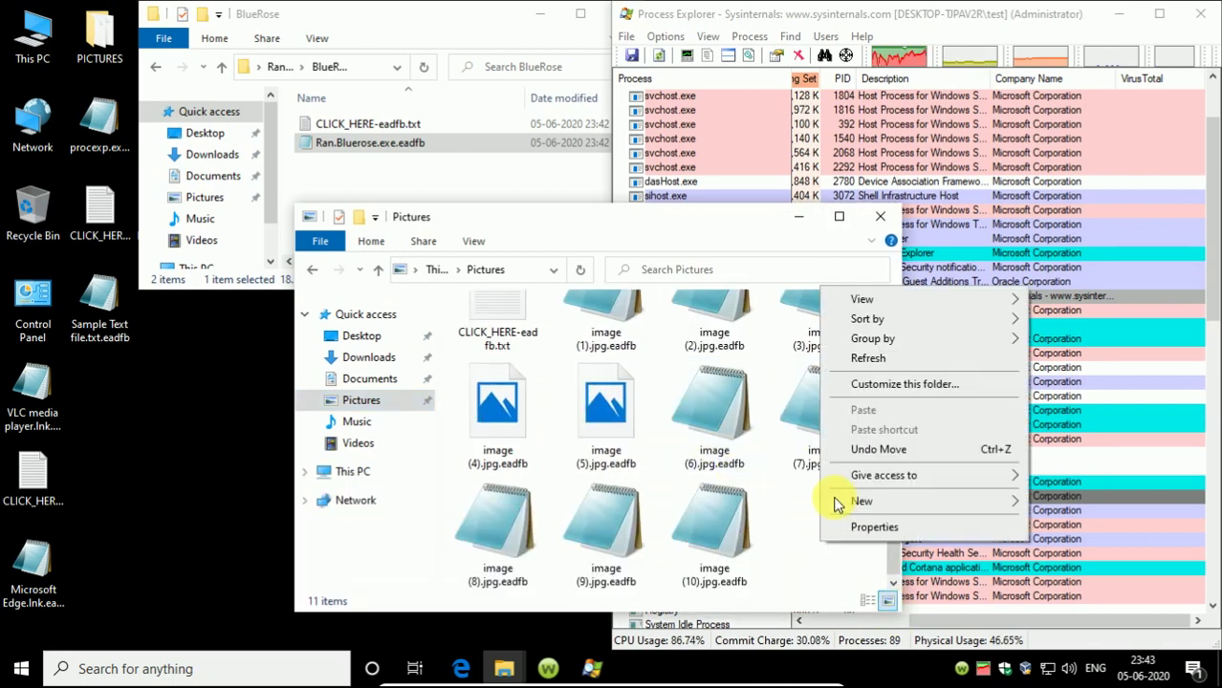
{"action": "left_click", "coordinate": [861, 359]}
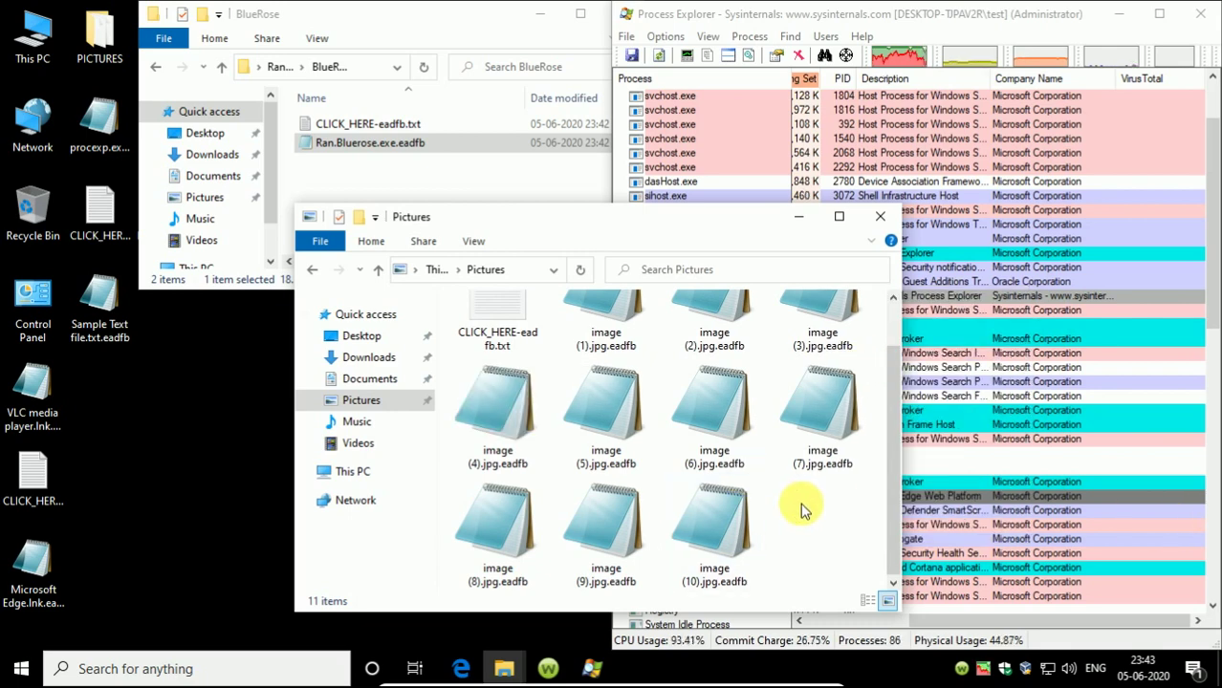
{"action": "scroll", "coordinate": [801, 511], "scroll_direction": "up", "scroll_amount": 1}
{"action": "scroll", "coordinate": [801, 509], "scroll_direction": "down", "scroll_amount": 1}
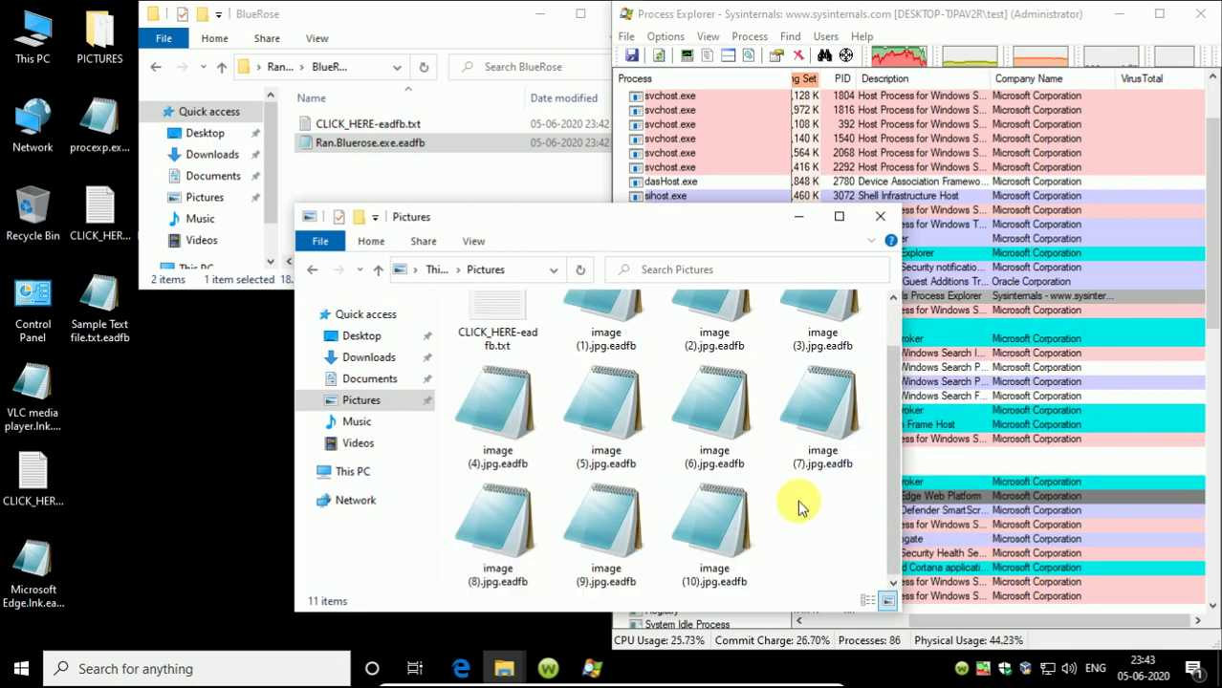
{"action": "scroll", "coordinate": [786, 496], "scroll_direction": "up", "scroll_amount": 1}
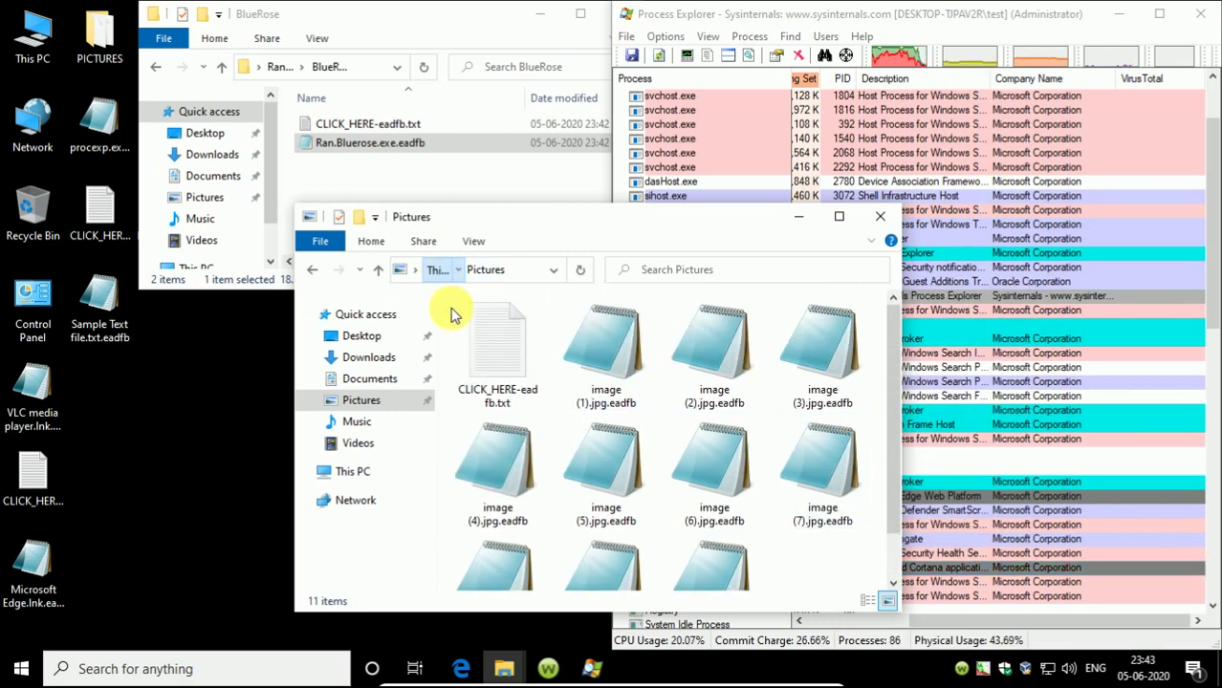
Review This PC's drives and network locations, and check the Downloads, Music and Pictures folders for encrypted files.
{"action": "left_click", "coordinate": [436, 270]}
{"action": "scroll", "coordinate": [631, 440], "scroll_direction": "down", "scroll_amount": 3}
{"action": "scroll", "coordinate": [755, 507], "scroll_direction": "down", "scroll_amount": 1}
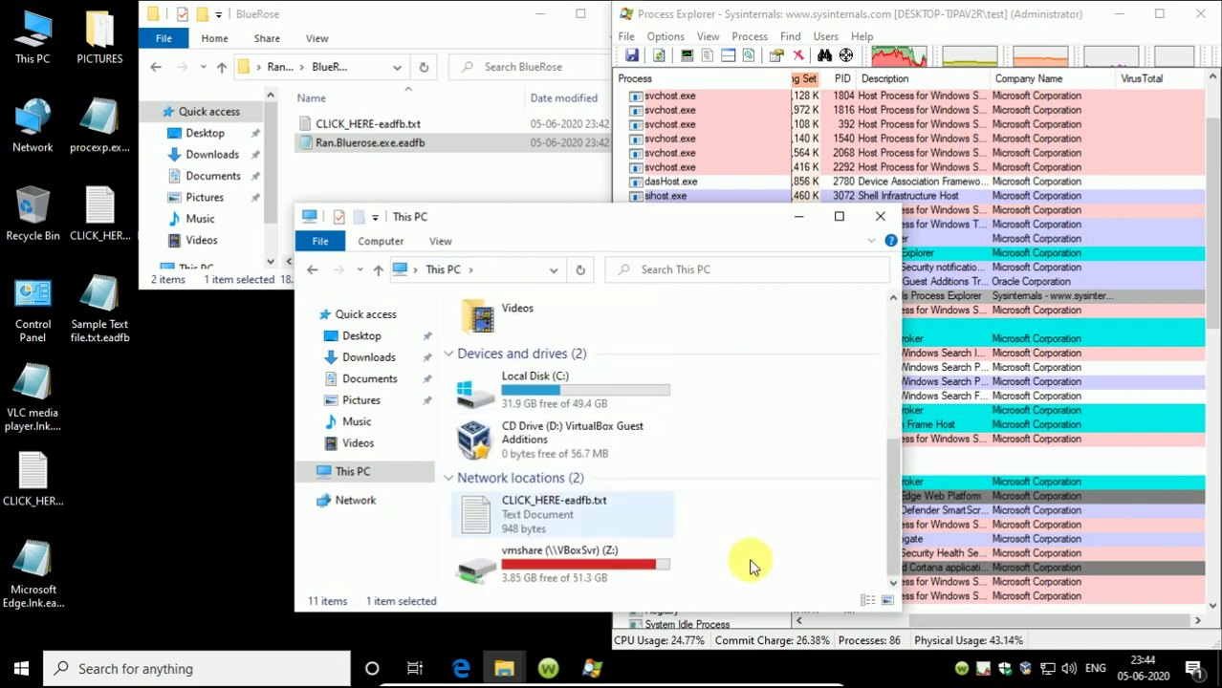
{"action": "scroll", "coordinate": [737, 535], "scroll_direction": "up", "scroll_amount": 5}
{"action": "double_click", "coordinate": [578, 483]}
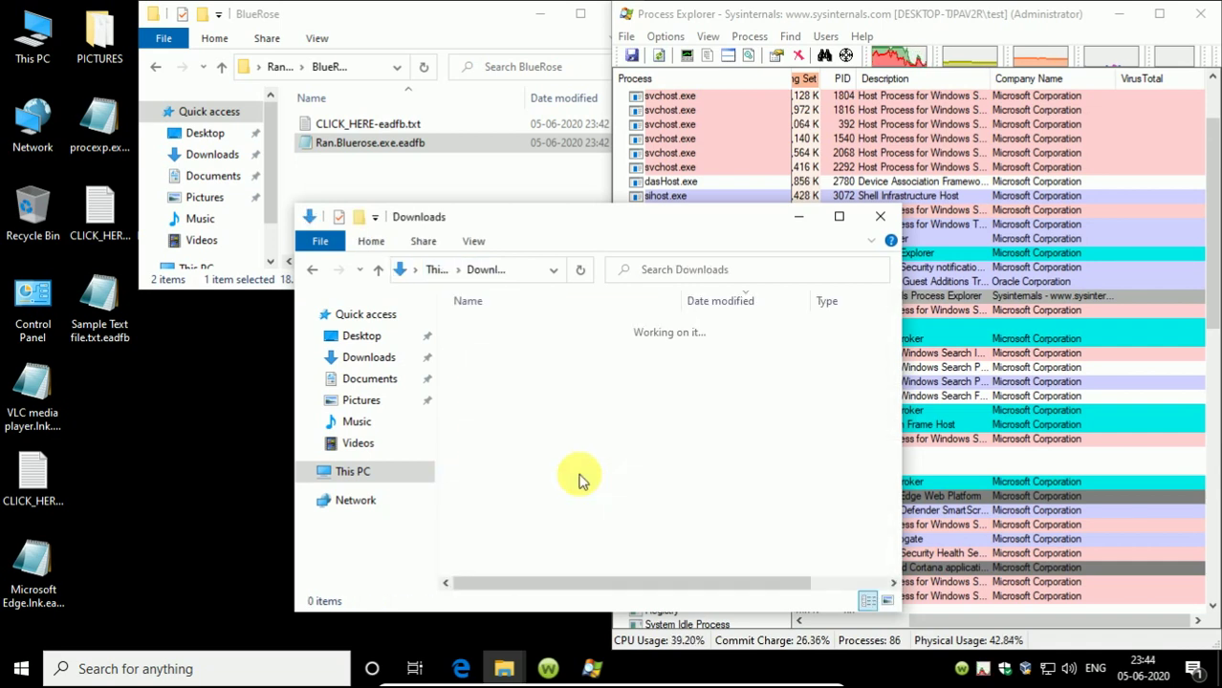
{"action": "left_click", "coordinate": [304, 471]}
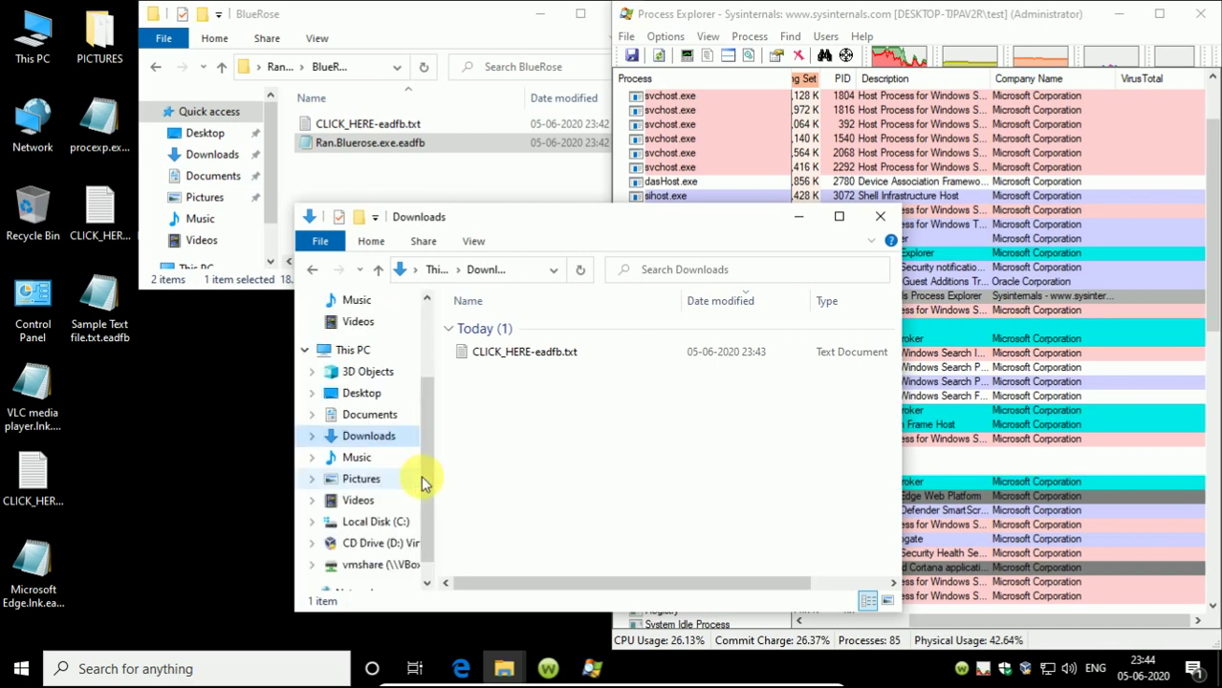
{"action": "left_click", "coordinate": [394, 438]}
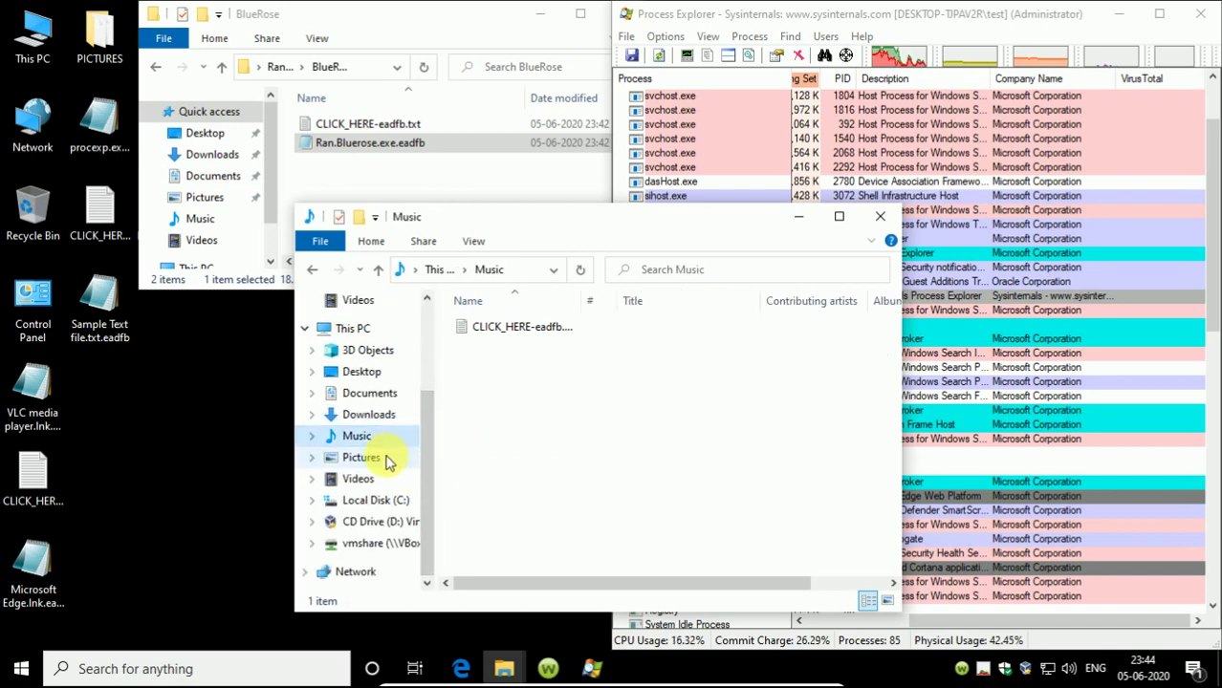
{"action": "left_click", "coordinate": [388, 458]}
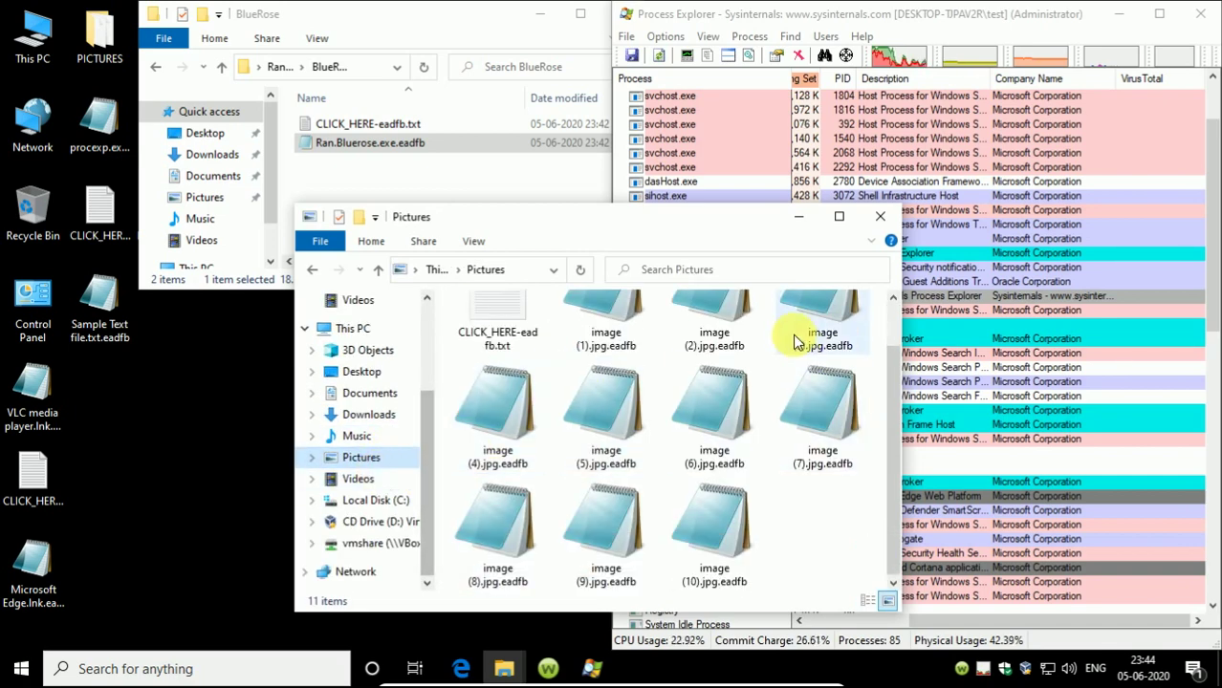
Return to the Ransomware Samples folder, view the contents of its Cerber subfolder and close the folder window.
{"action": "left_click", "coordinate": [682, 204]}
{"action": "left_click", "coordinate": [308, 122]}
{"action": "left_click", "coordinate": [280, 67]}
{"action": "scroll", "coordinate": [346, 156], "scroll_direction": "down", "scroll_amount": 1}
{"action": "double_click", "coordinate": [346, 153]}
{"action": "left_click", "coordinate": [284, 74]}
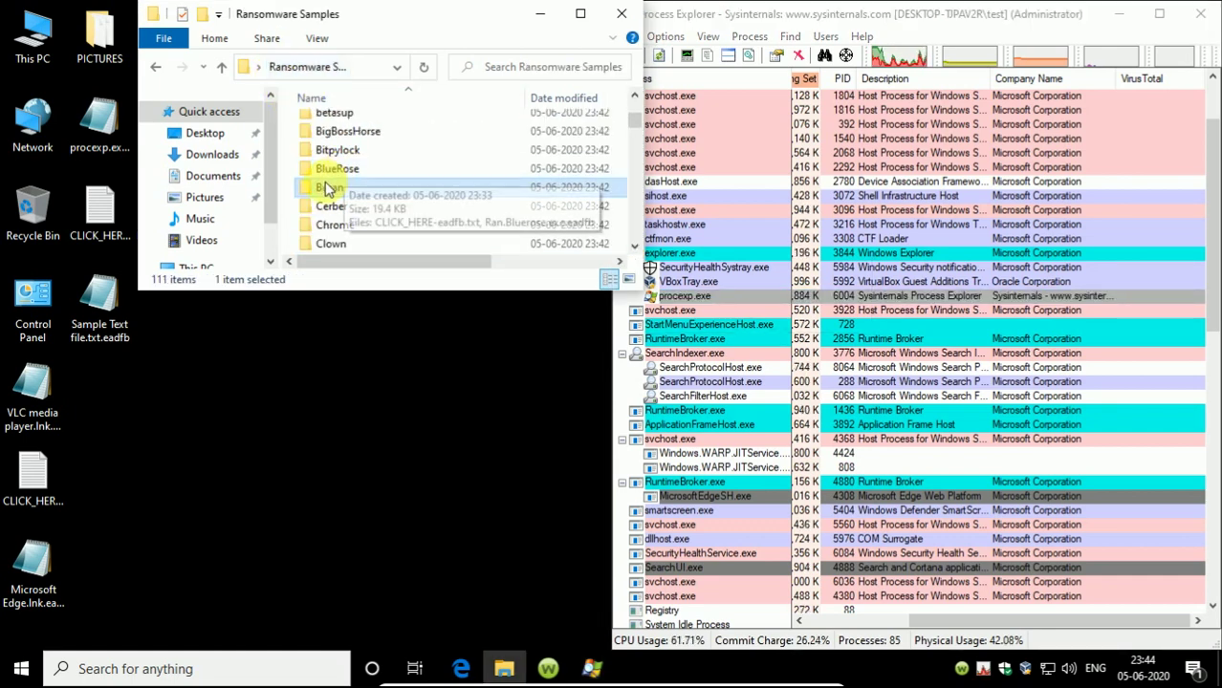
{"action": "double_click", "coordinate": [329, 205]}
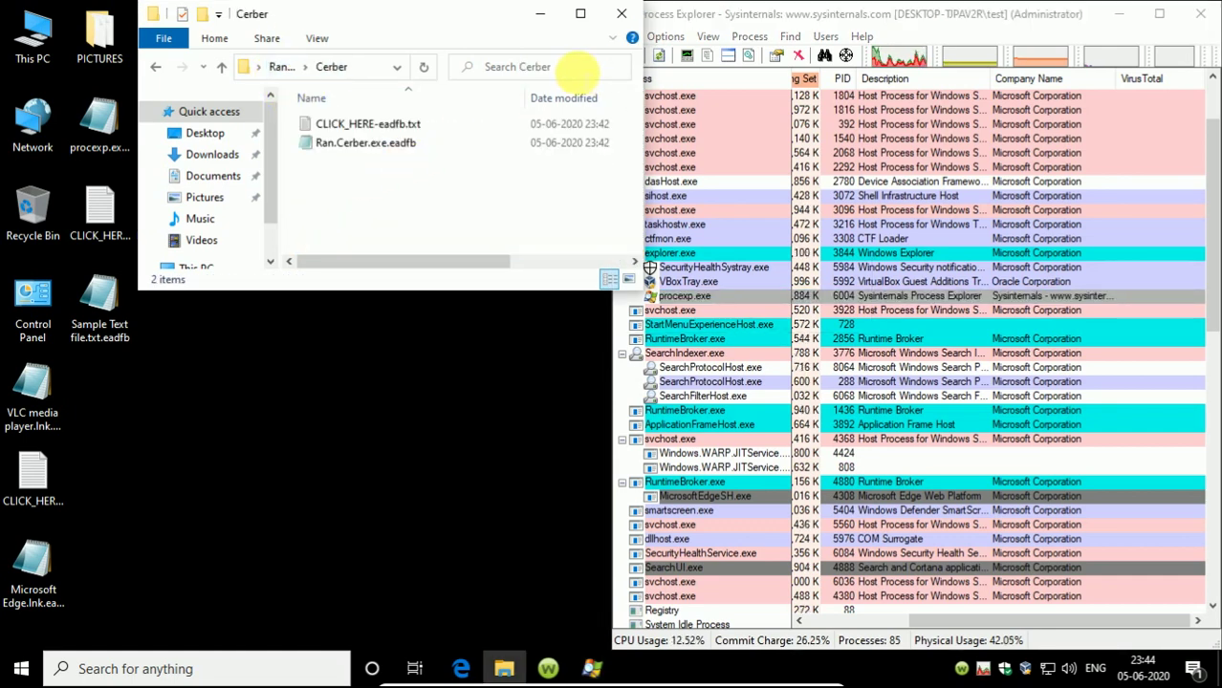
{"action": "left_click", "coordinate": [621, 14]}
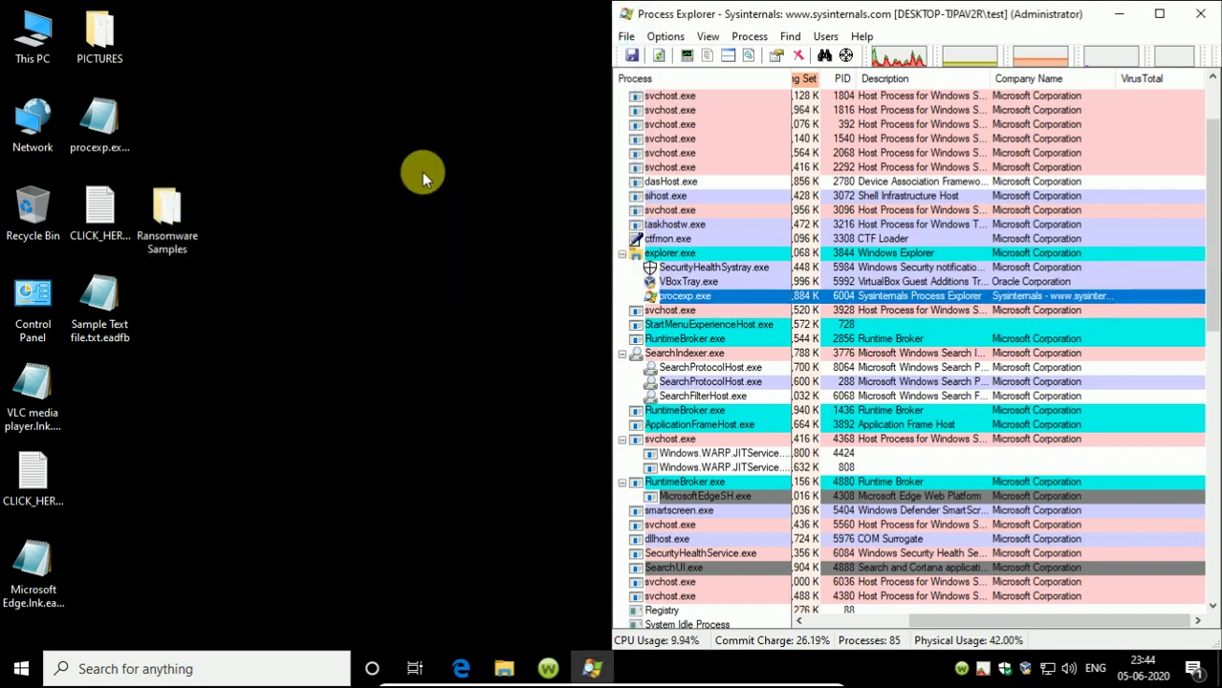
Reopen the Ransomware Samples folder from the desktop, search it for .exe and look through the results.
{"action": "double_click", "coordinate": [178, 213]}
{"action": "left_click_drag", "start_coordinate": [600, 224], "coordinate": [433, 175]}
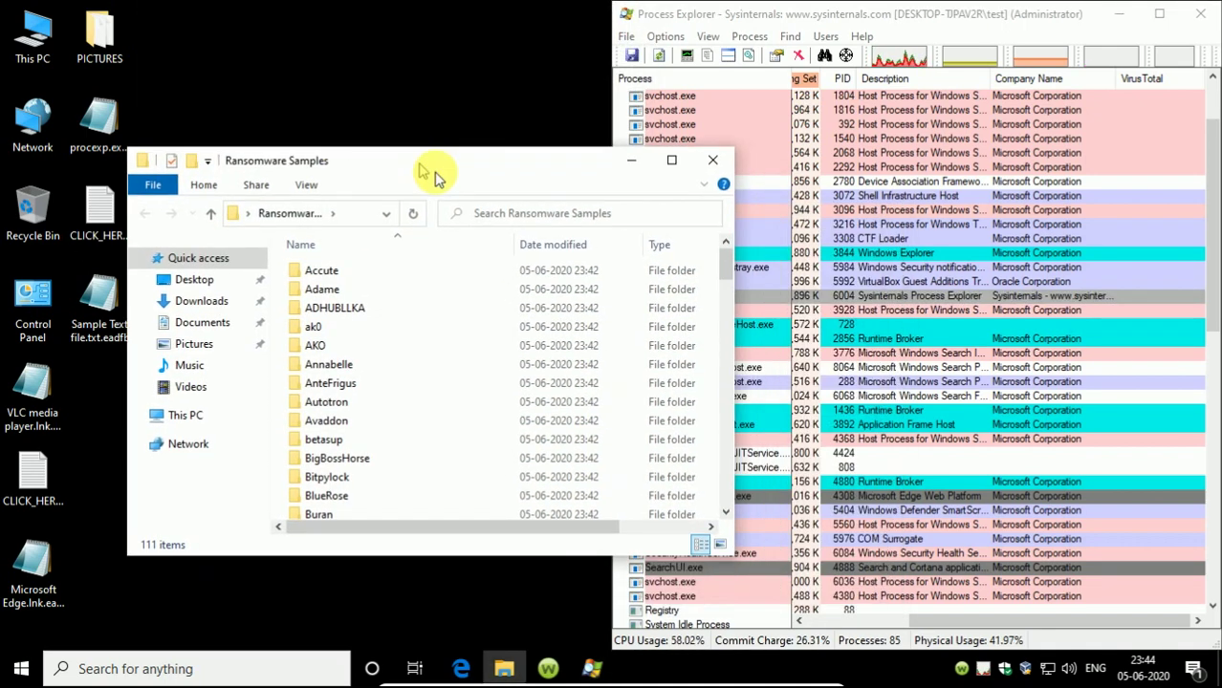
{"action": "left_click", "coordinate": [519, 215]}
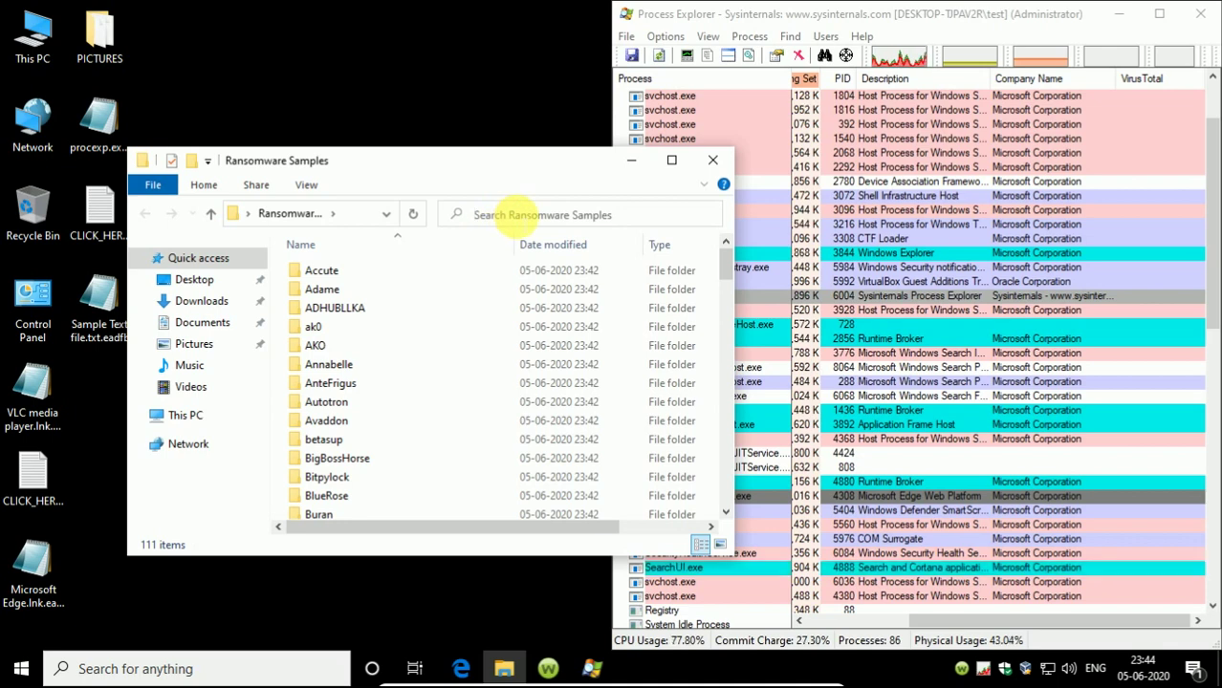
{"action": "type", "text": ".exe"}
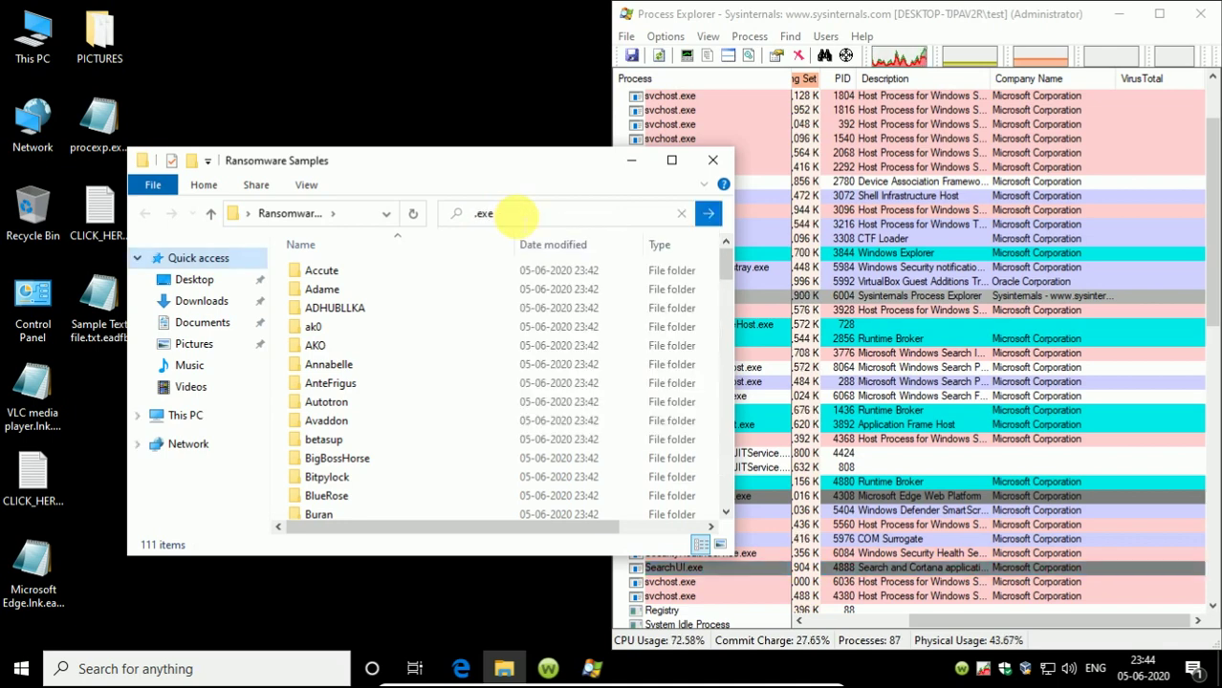
{"action": "left_click_drag", "start_coordinate": [722, 274], "coordinate": [724, 501]}
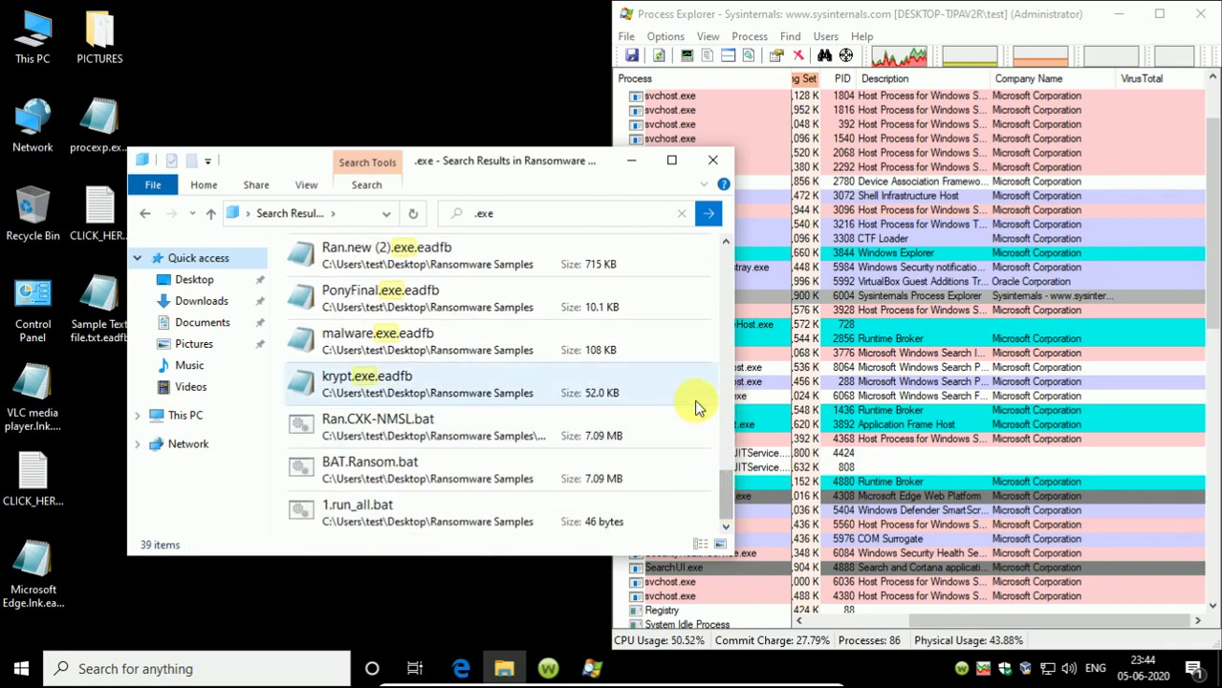
Open Webroot SecureAnywhere and review the PC Security whitelisted scripts, block/allow files, quarantine, and scan and shields pages.
{"action": "left_click", "coordinate": [552, 664]}
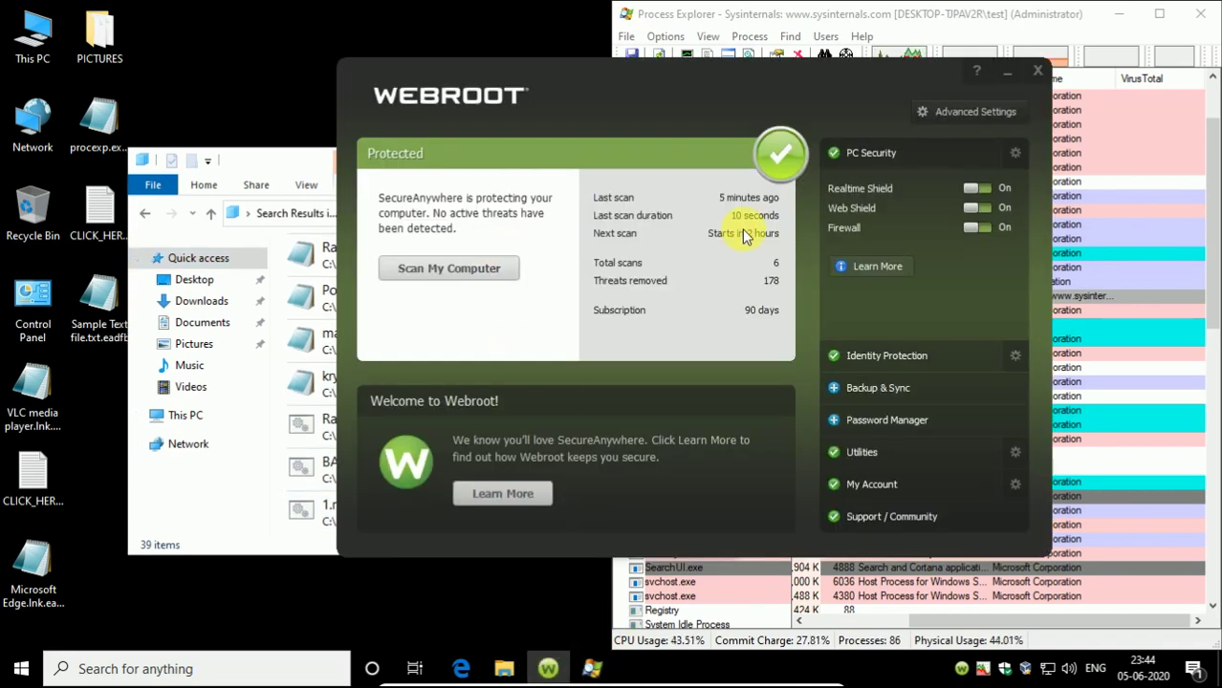
{"action": "left_click", "coordinate": [977, 164]}
{"action": "left_click", "coordinate": [755, 156]}
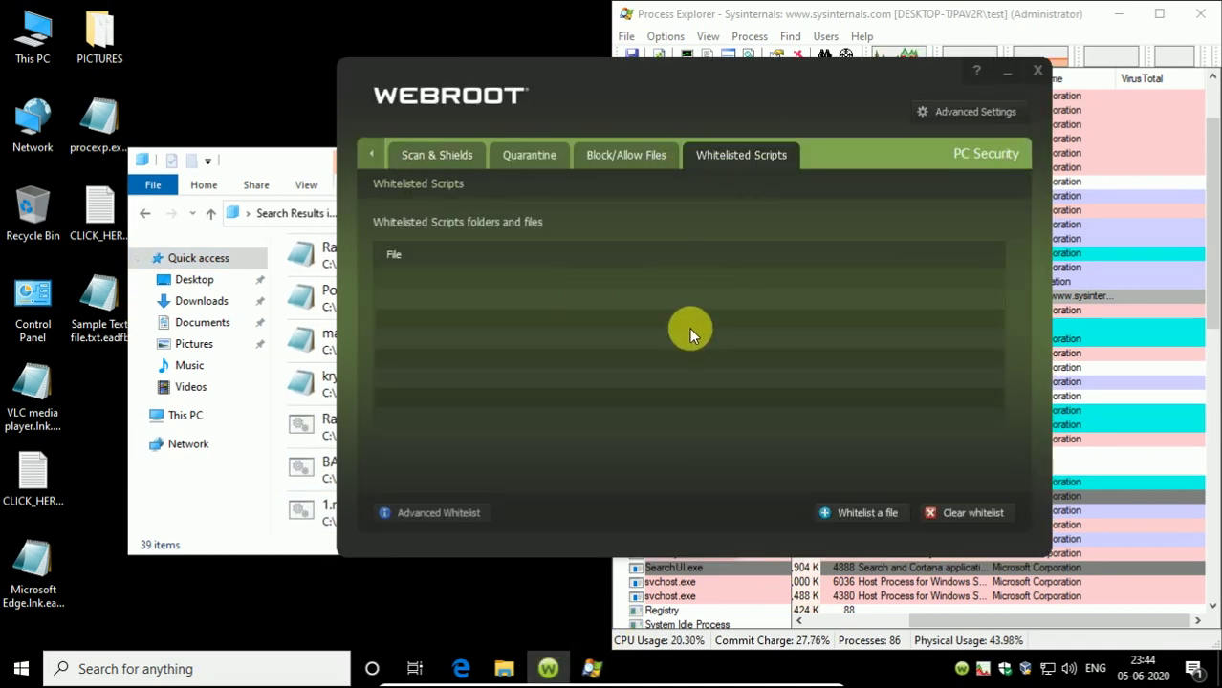
{"action": "left_click", "coordinate": [626, 156]}
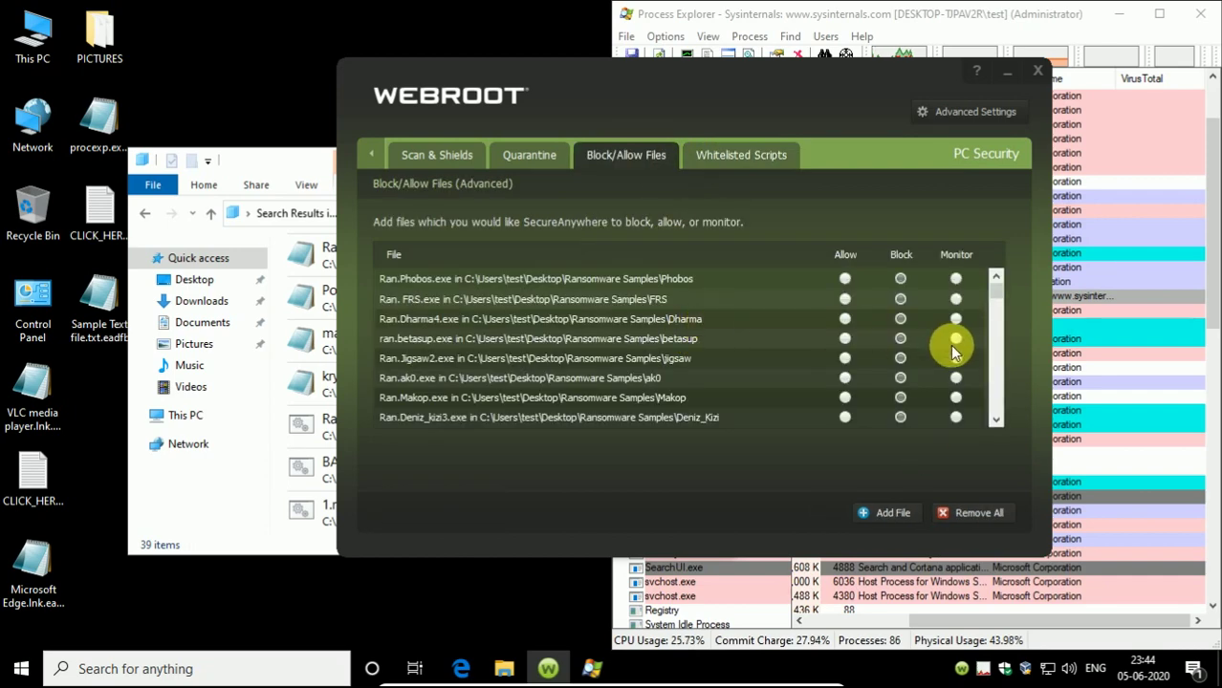
{"action": "left_click_drag", "start_coordinate": [996, 290], "coordinate": [1004, 459]}
{"action": "left_click", "coordinate": [552, 156]}
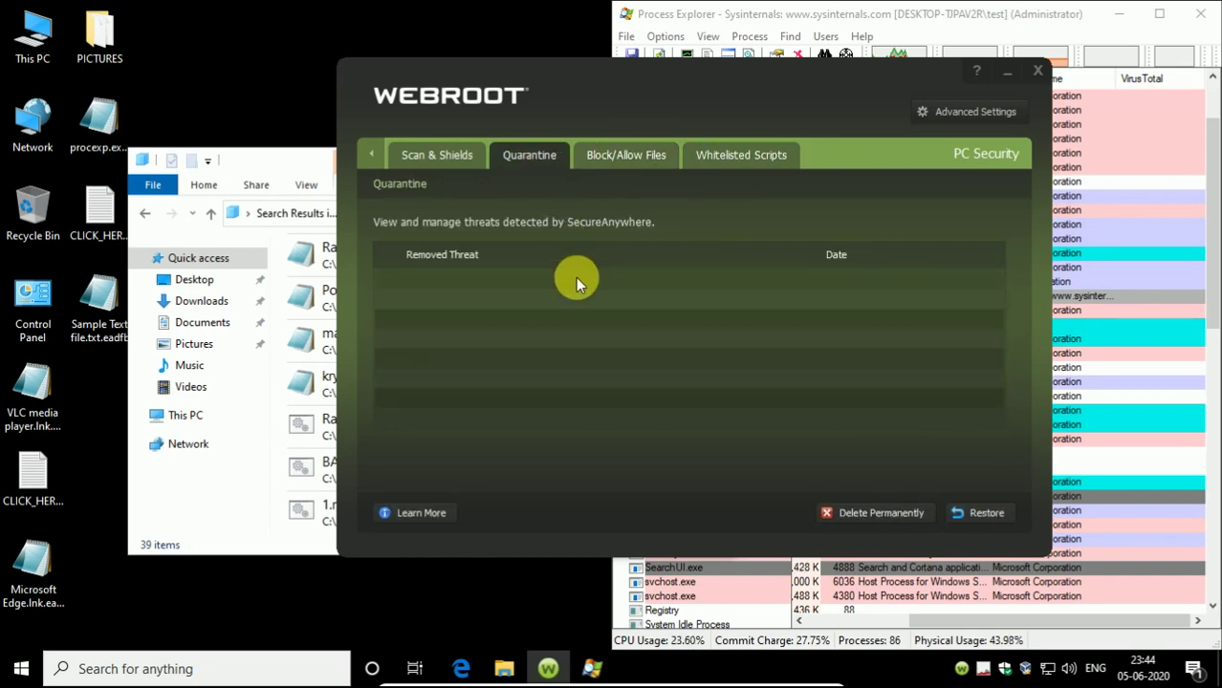
{"action": "left_click", "coordinate": [455, 163]}
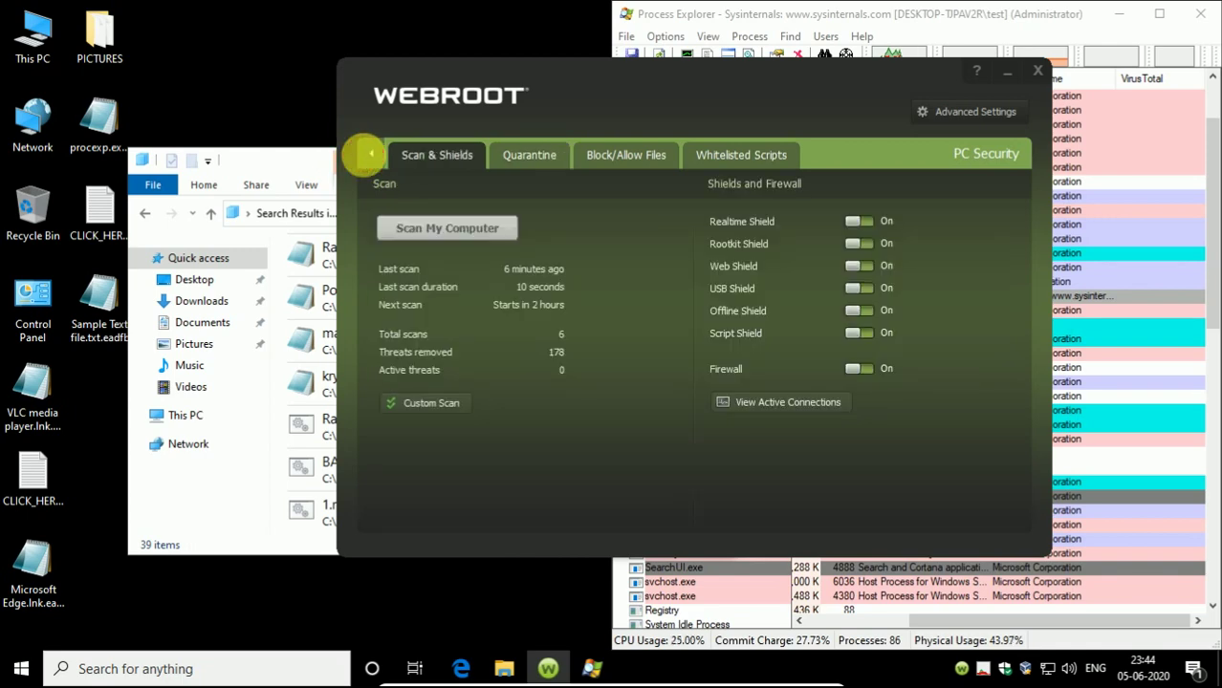
Open Webroot's utility reports, and view and close the protection statistics and the execution history.
{"action": "left_click", "coordinate": [371, 153]}
{"action": "left_click", "coordinate": [886, 451]}
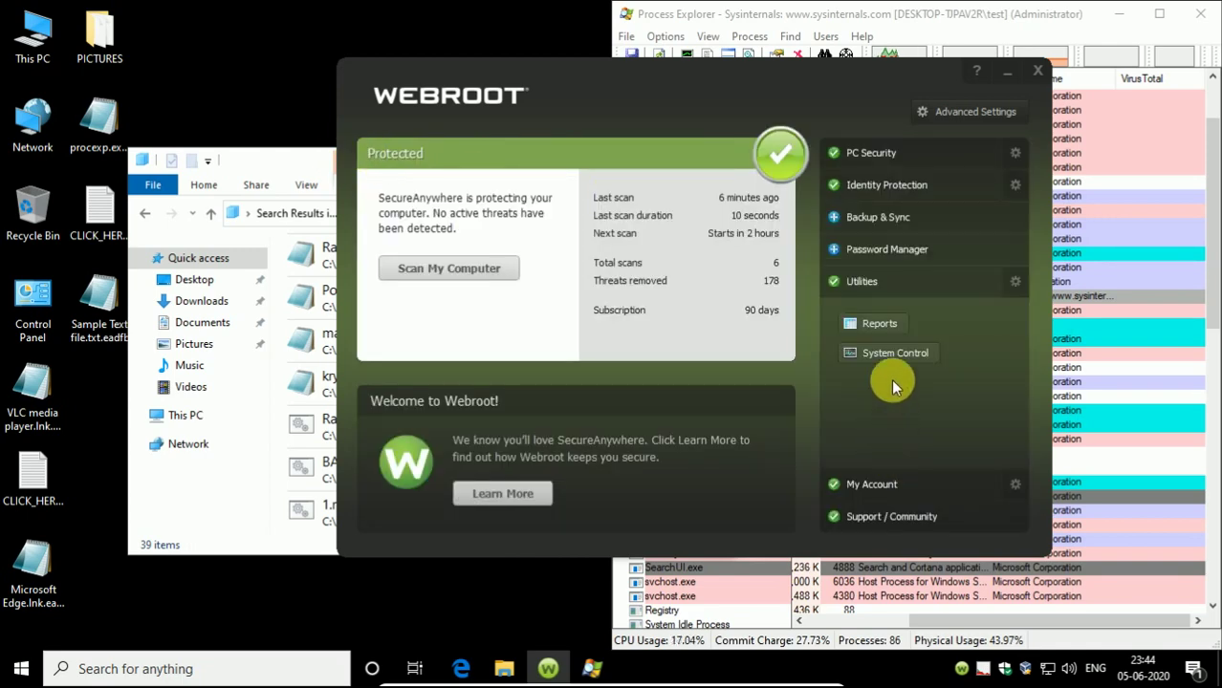
{"action": "left_click", "coordinate": [880, 325]}
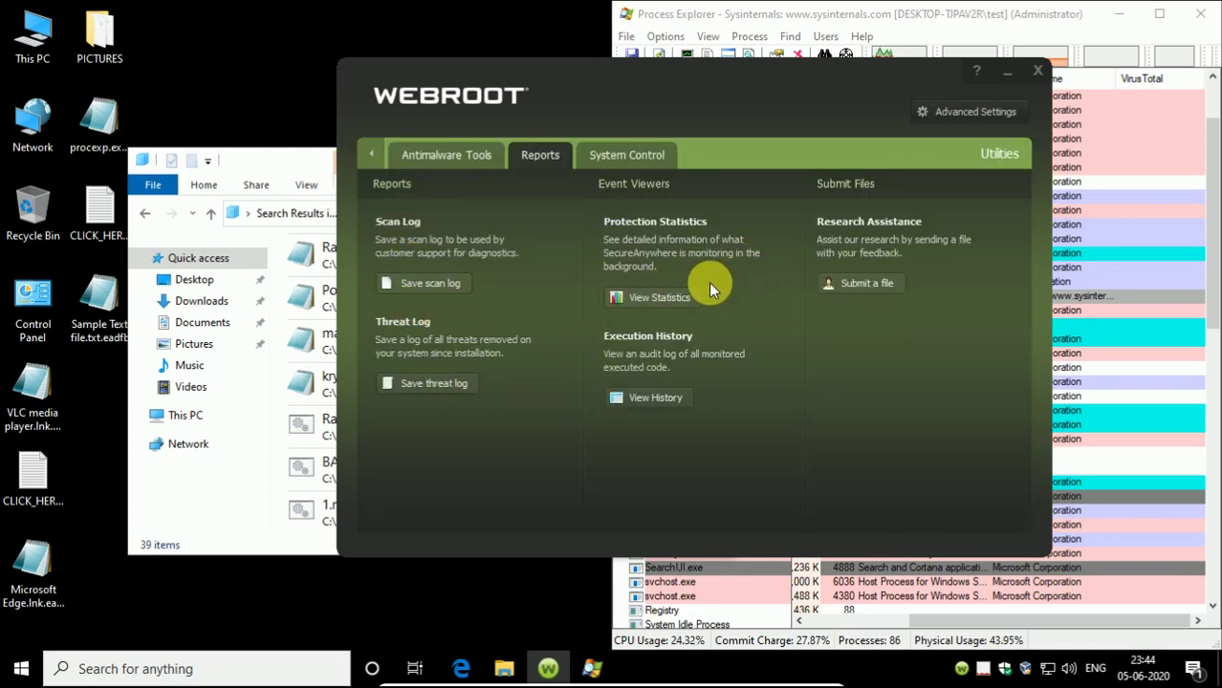
{"action": "left_click", "coordinate": [671, 296]}
{"action": "left_click", "coordinate": [989, 128]}
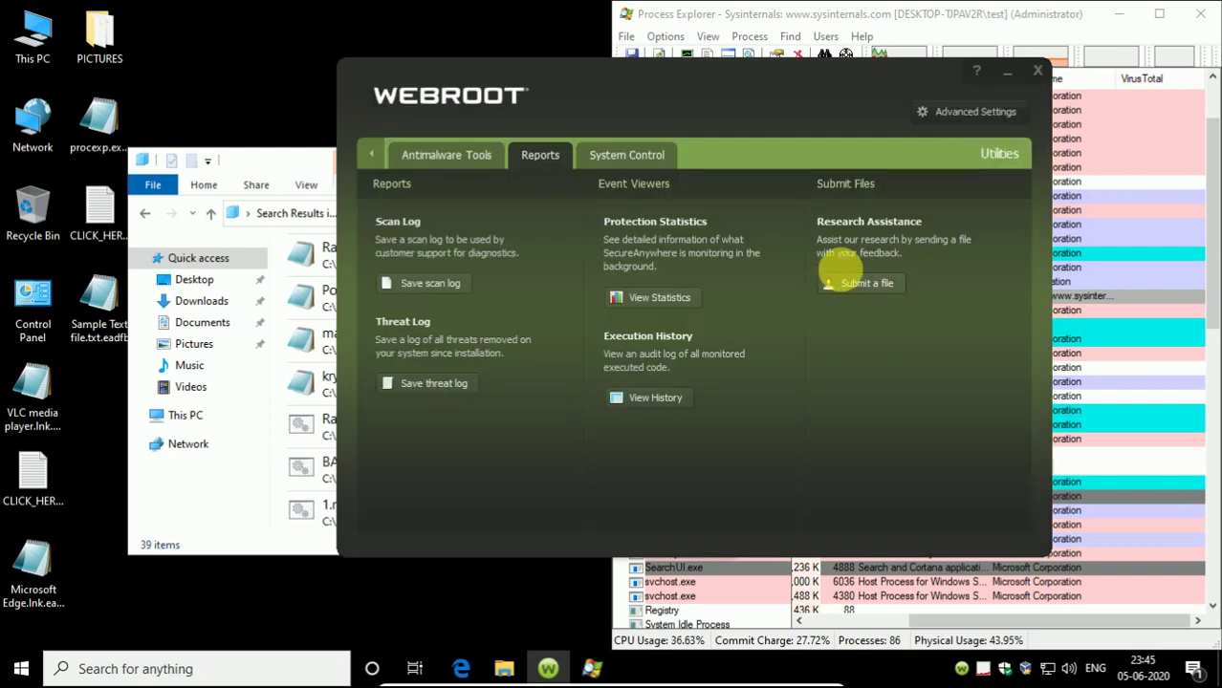
{"action": "left_click", "coordinate": [655, 400]}
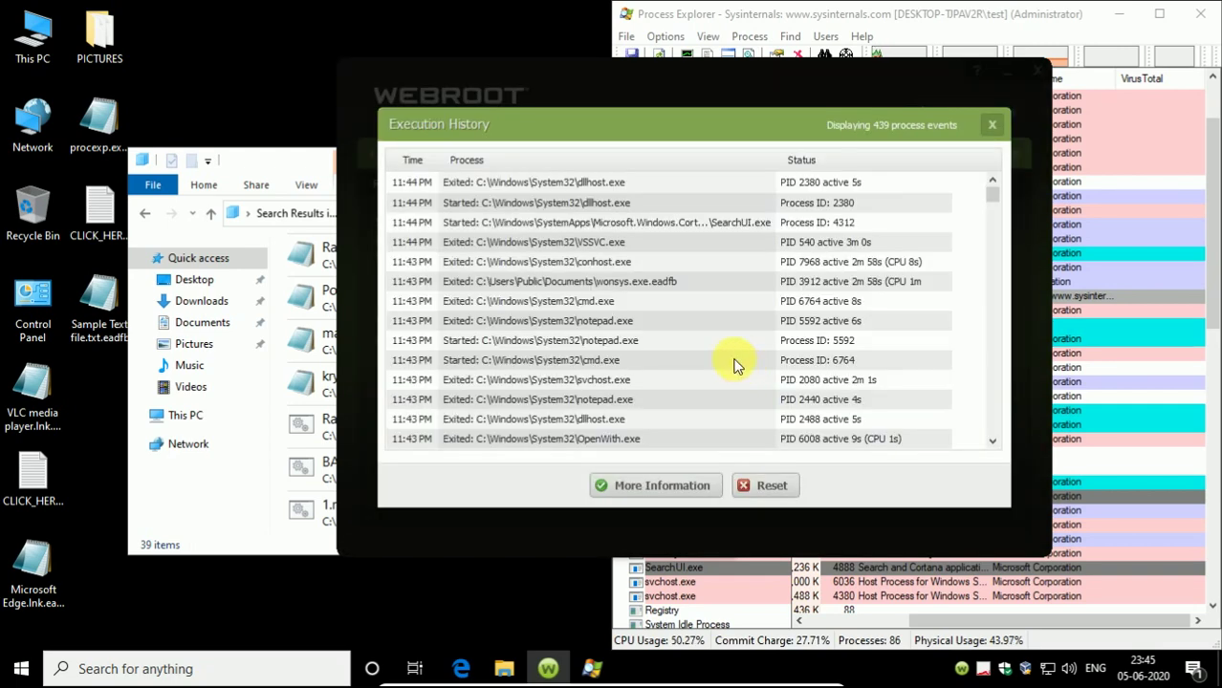
{"action": "left_click", "coordinate": [992, 128]}
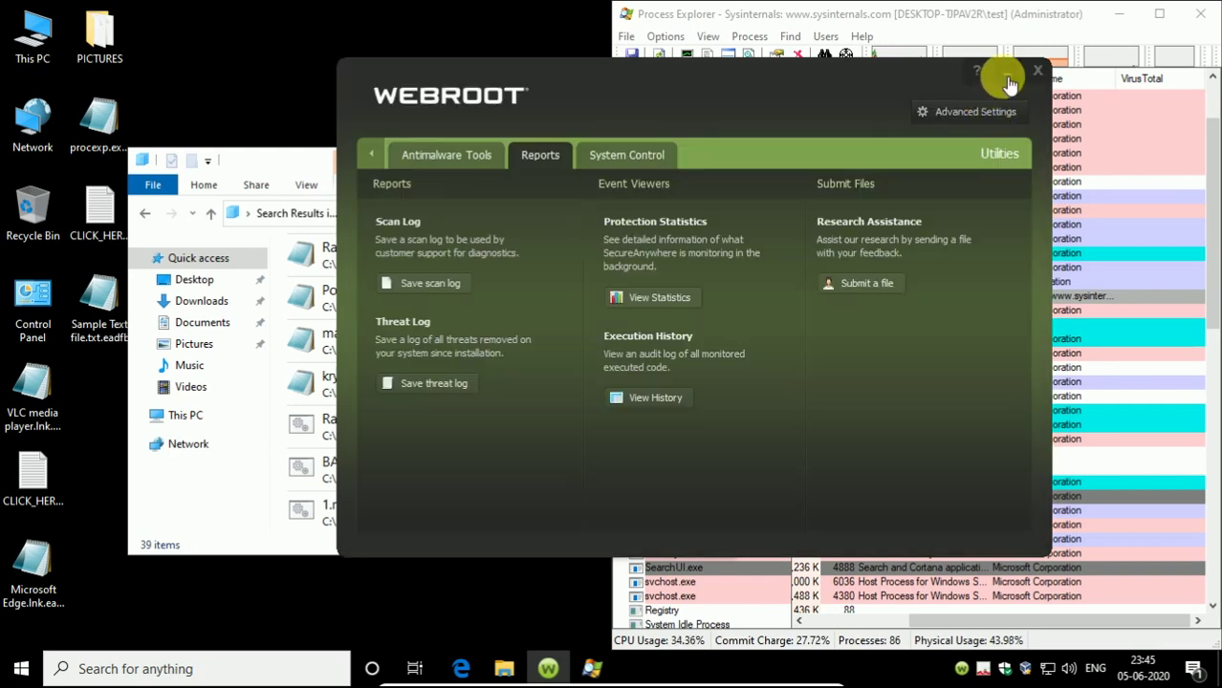
Minimize Webroot and run the Ran.CXK-NMSL.bat sample from the search results, checking the running processes in Process Explorer beforehand.
{"action": "left_click", "coordinate": [371, 155]}
{"action": "left_click", "coordinate": [1006, 72]}
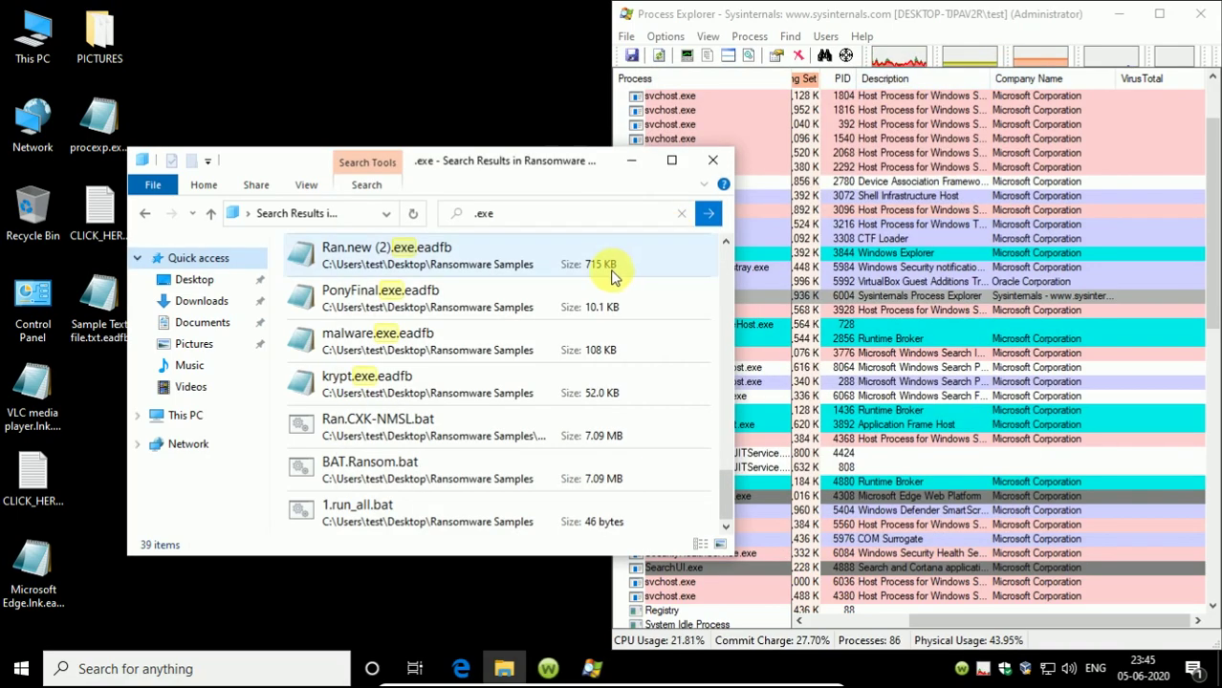
{"action": "left_click", "coordinate": [390, 431]}
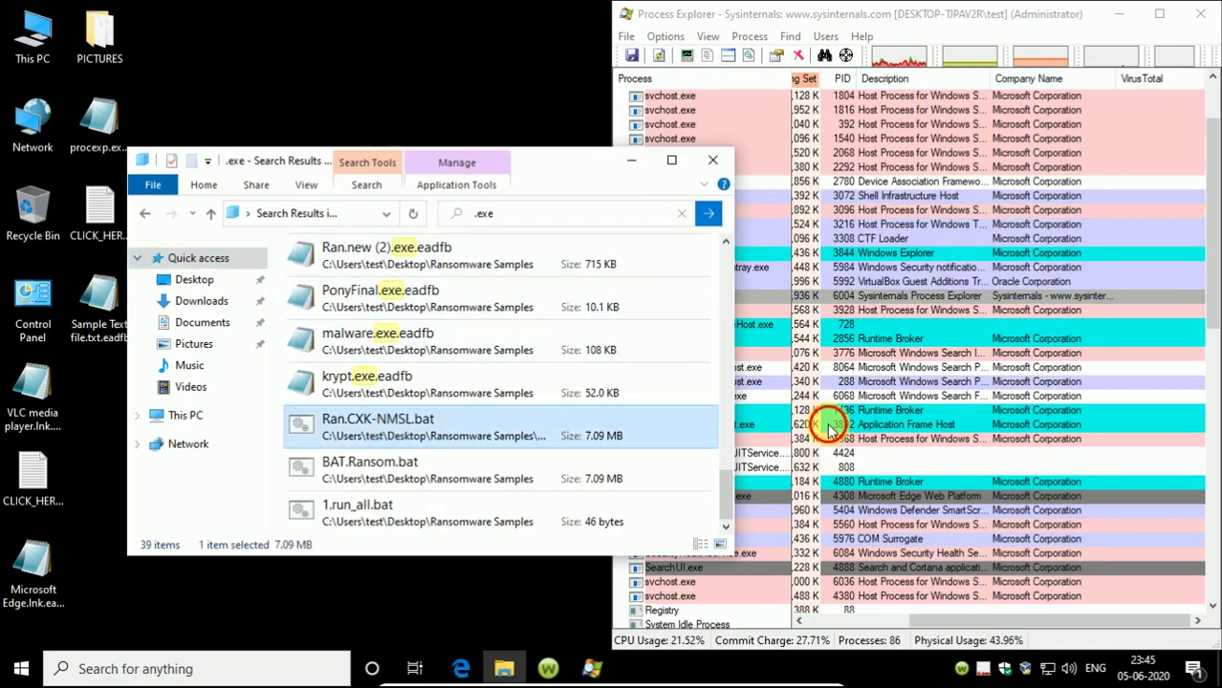
{"action": "left_click", "coordinate": [824, 425]}
{"action": "scroll", "coordinate": [824, 430], "scroll_direction": "down", "scroll_amount": 4}
{"action": "scroll", "coordinate": [824, 430], "scroll_direction": "up", "scroll_amount": 3}
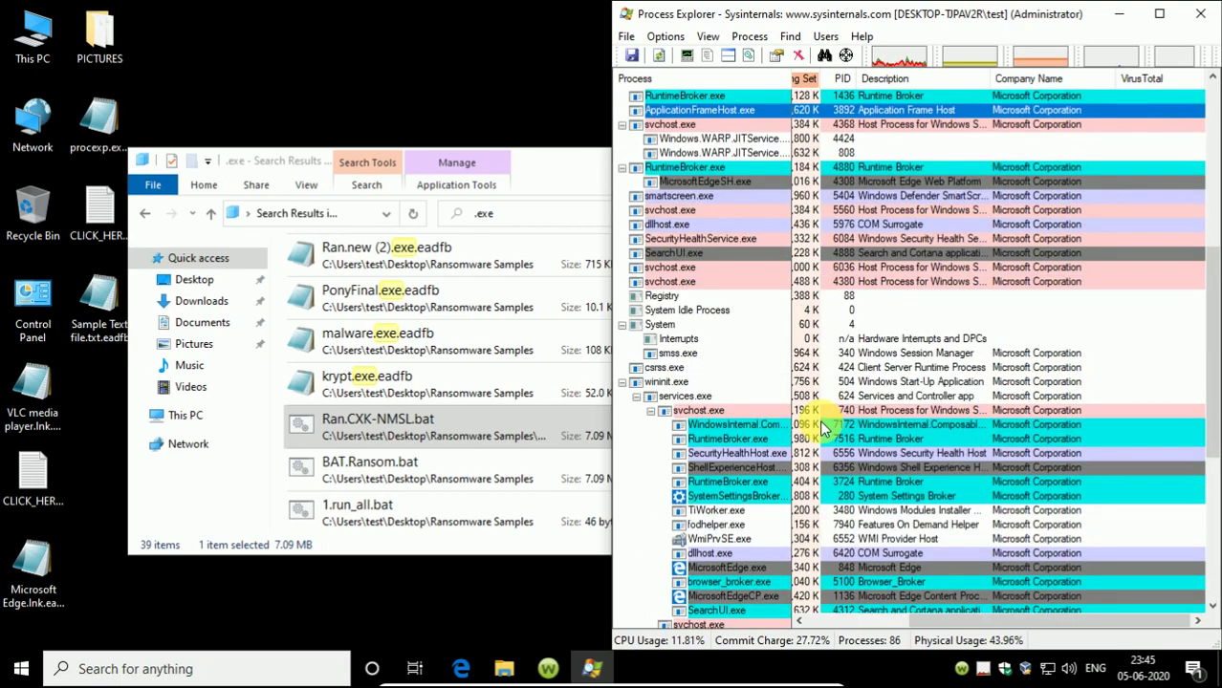
{"action": "scroll", "coordinate": [824, 430], "scroll_direction": "up", "scroll_amount": 6}
{"action": "double_click", "coordinate": [389, 422]}
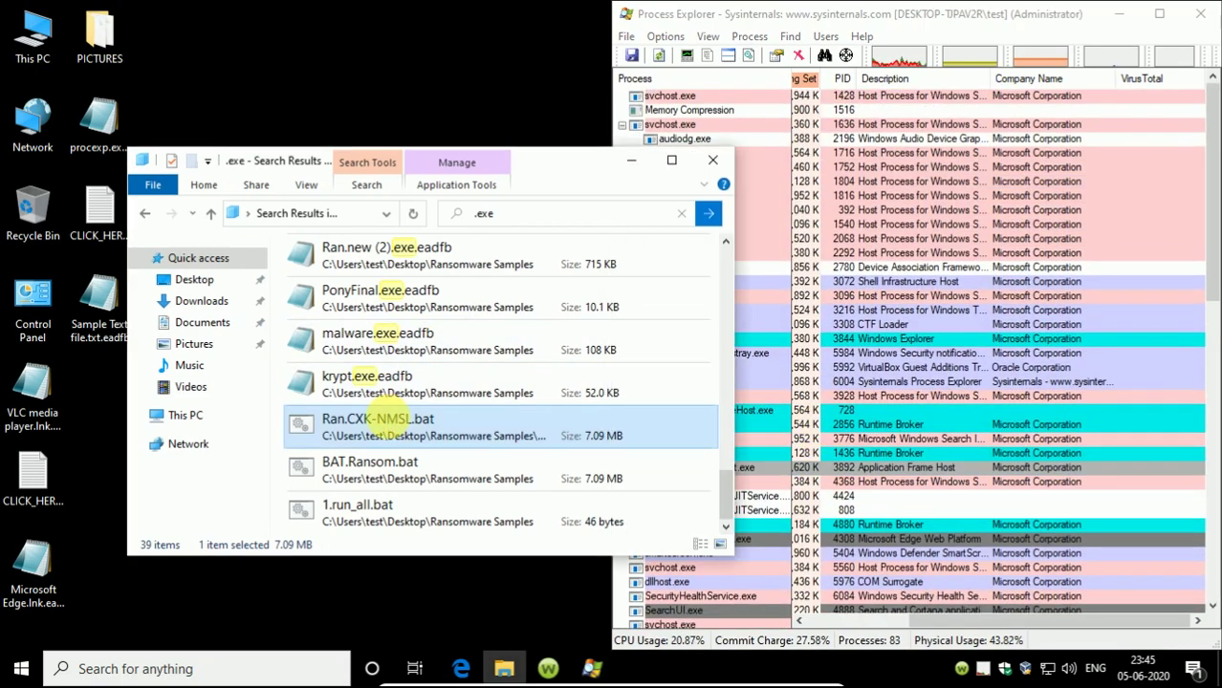
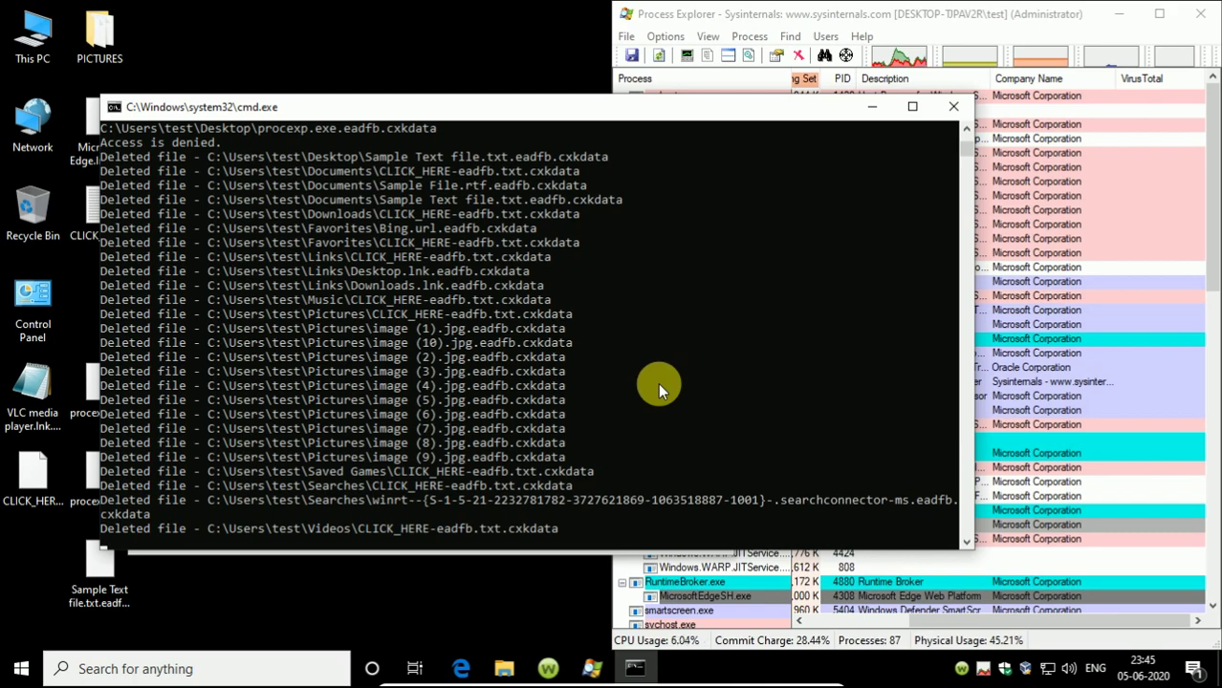
Examine the Process Explorer tree for processes started by the batch sample, and minimize its command window.
{"action": "left_click", "coordinate": [998, 398]}
{"action": "scroll", "coordinate": [732, 363], "scroll_direction": "down", "scroll_amount": 2}
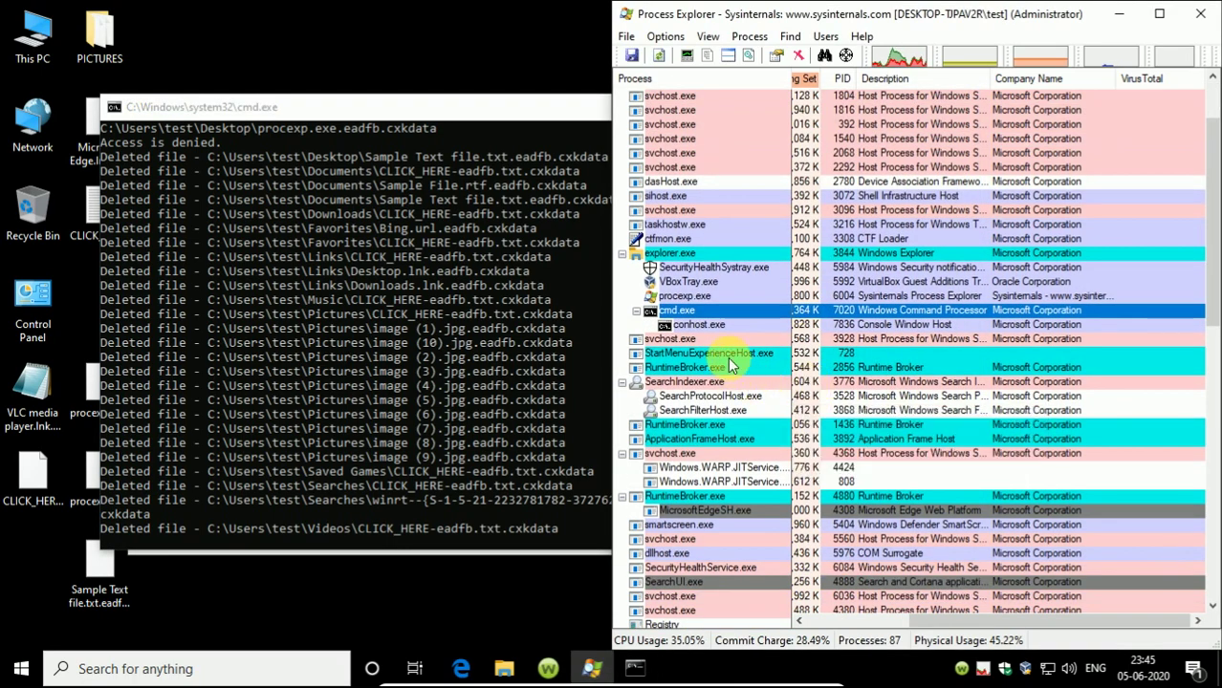
{"action": "scroll", "coordinate": [769, 464], "scroll_direction": "down", "scroll_amount": 15}
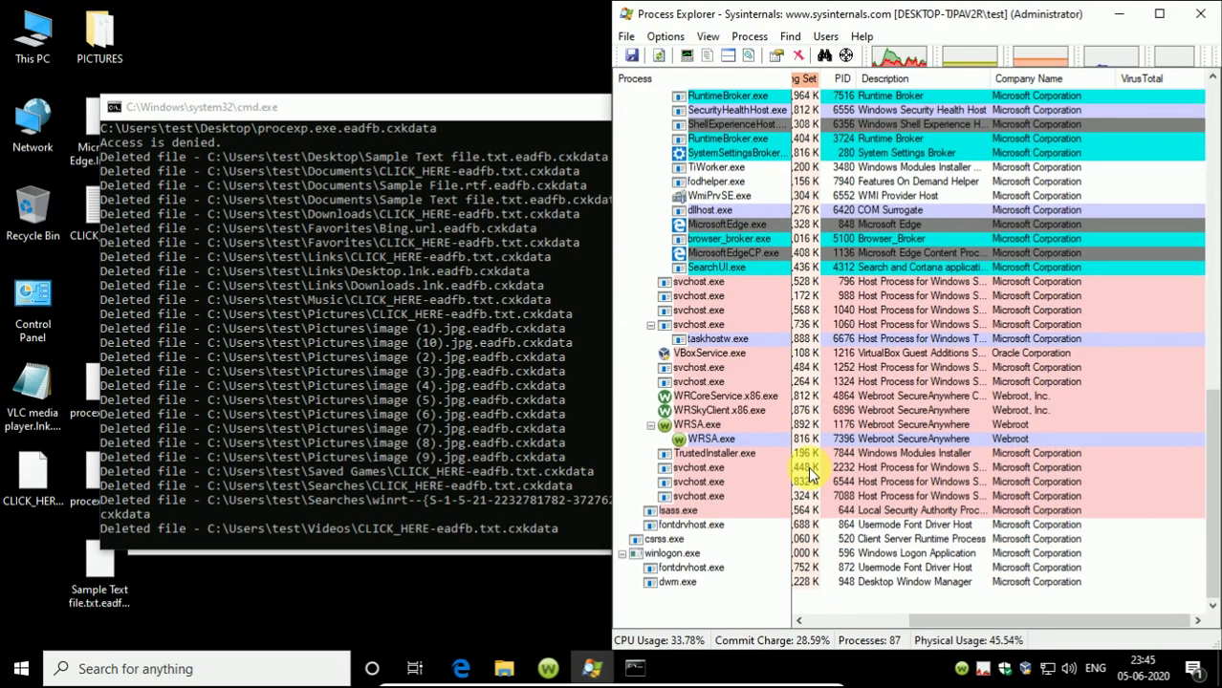
{"action": "scroll", "coordinate": [808, 471], "scroll_direction": "up", "scroll_amount": 13}
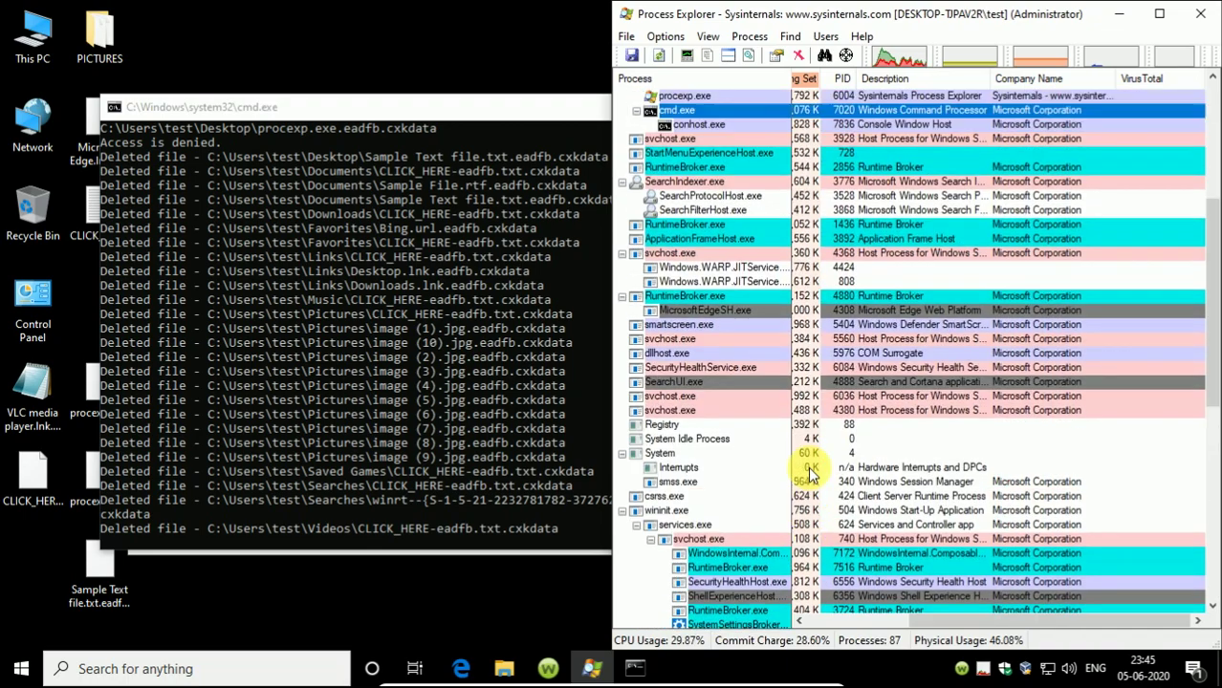
{"action": "scroll", "coordinate": [807, 471], "scroll_direction": "up", "scroll_amount": 4}
{"action": "left_click", "coordinate": [409, 283]}
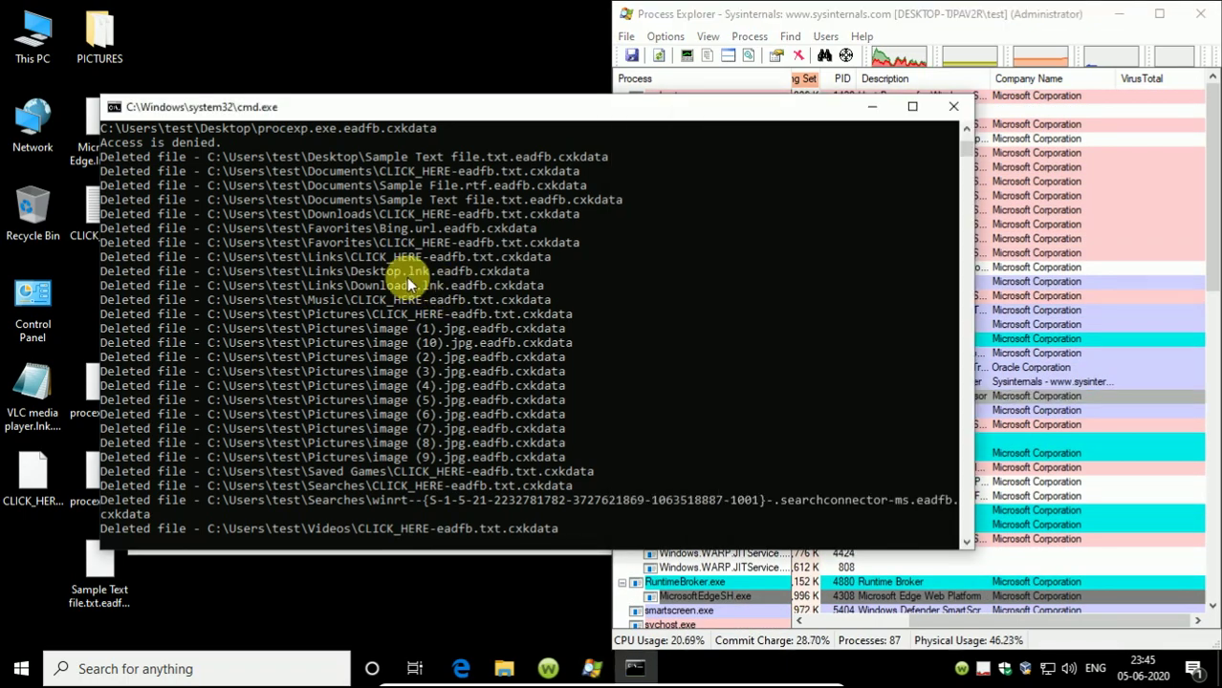
{"action": "left_click", "coordinate": [872, 106]}
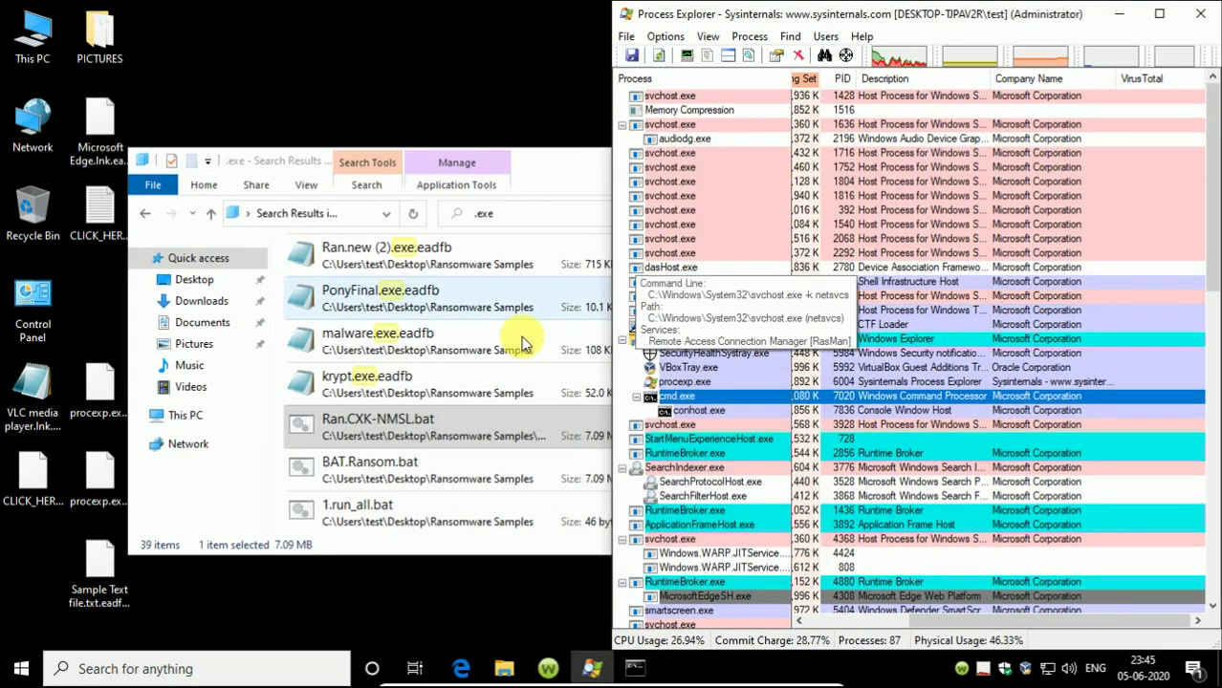
Check the available actions for BAT.Ransom.bat without choosing any, and close the search results window.
{"action": "left_click", "coordinate": [411, 469]}
{"action": "right_click", "coordinate": [429, 472]}
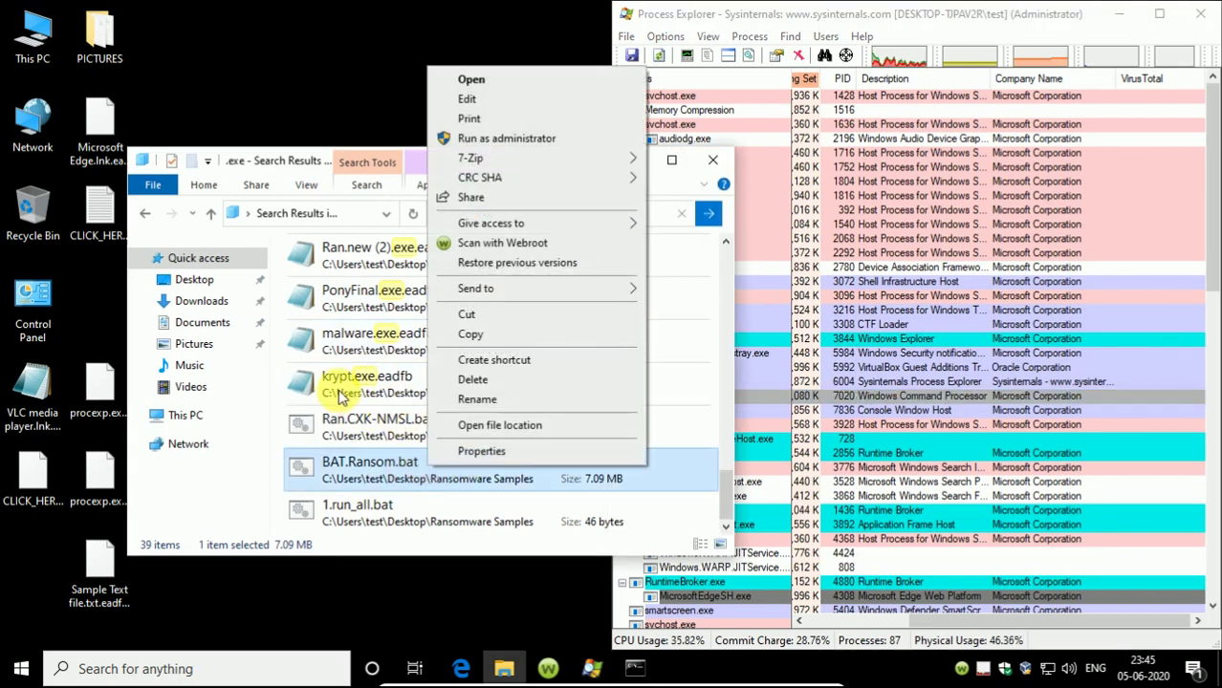
{"action": "left_click", "coordinate": [330, 426]}
{"action": "left_click", "coordinate": [701, 164]}
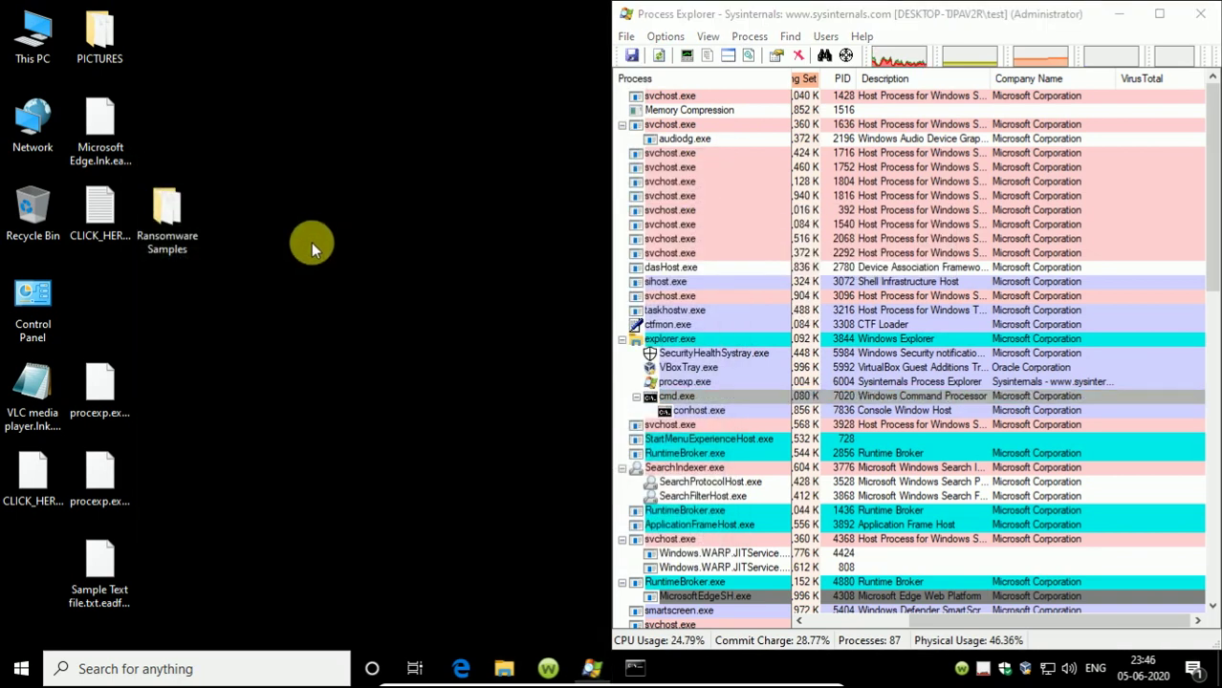
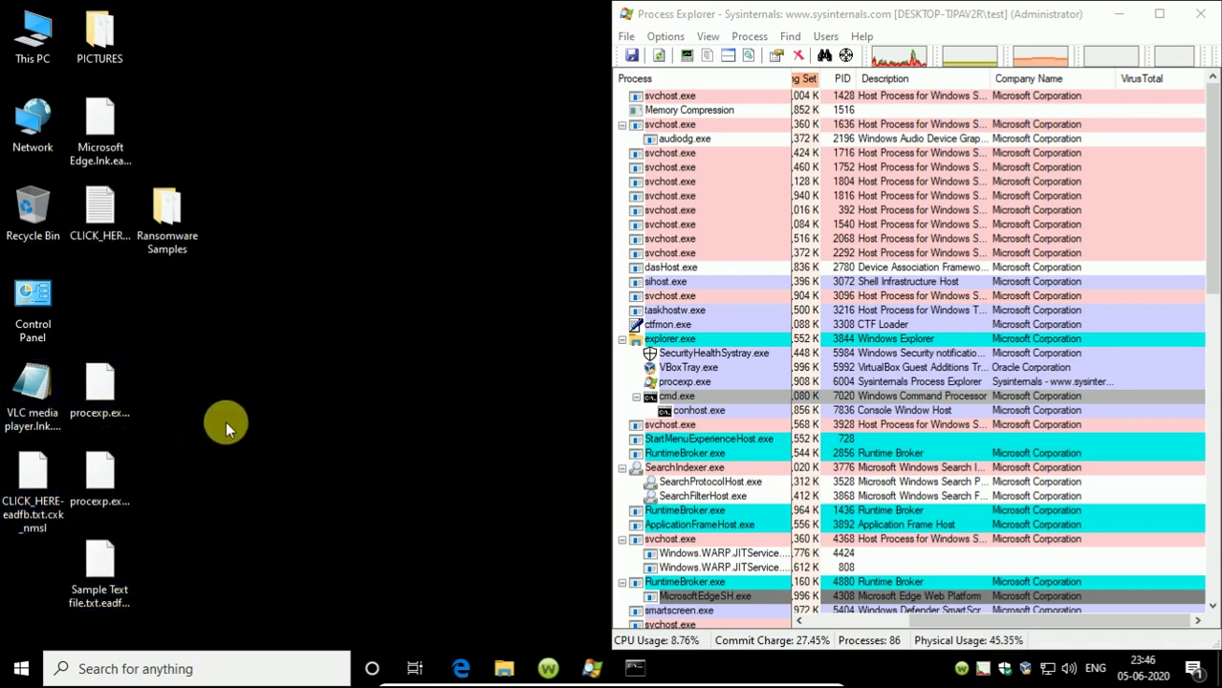
Open This PC in a maximized window and inspect the desktop's PICTURES folder and the Documents and Pictures folders for encrypted files.
{"action": "left_click", "coordinate": [548, 669]}
{"action": "double_click", "coordinate": [32, 37]}
{"action": "double_click", "coordinate": [376, 163]}
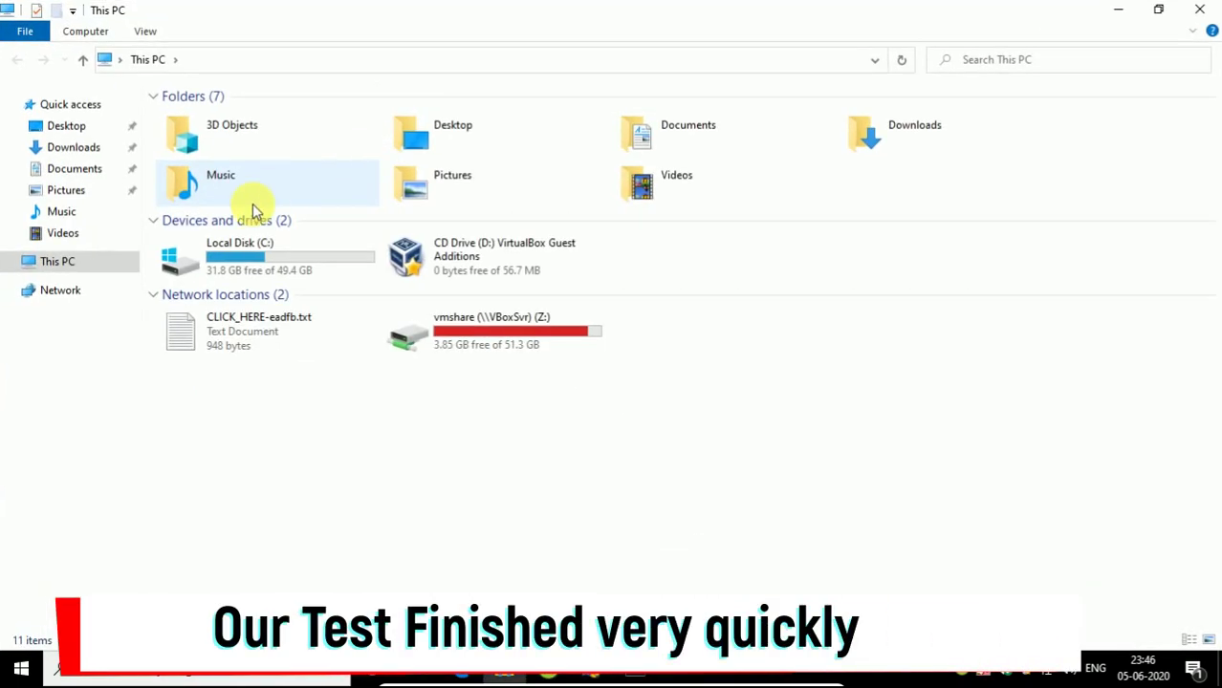
{"action": "left_click", "coordinate": [79, 125]}
{"action": "double_click", "coordinate": [163, 115]}
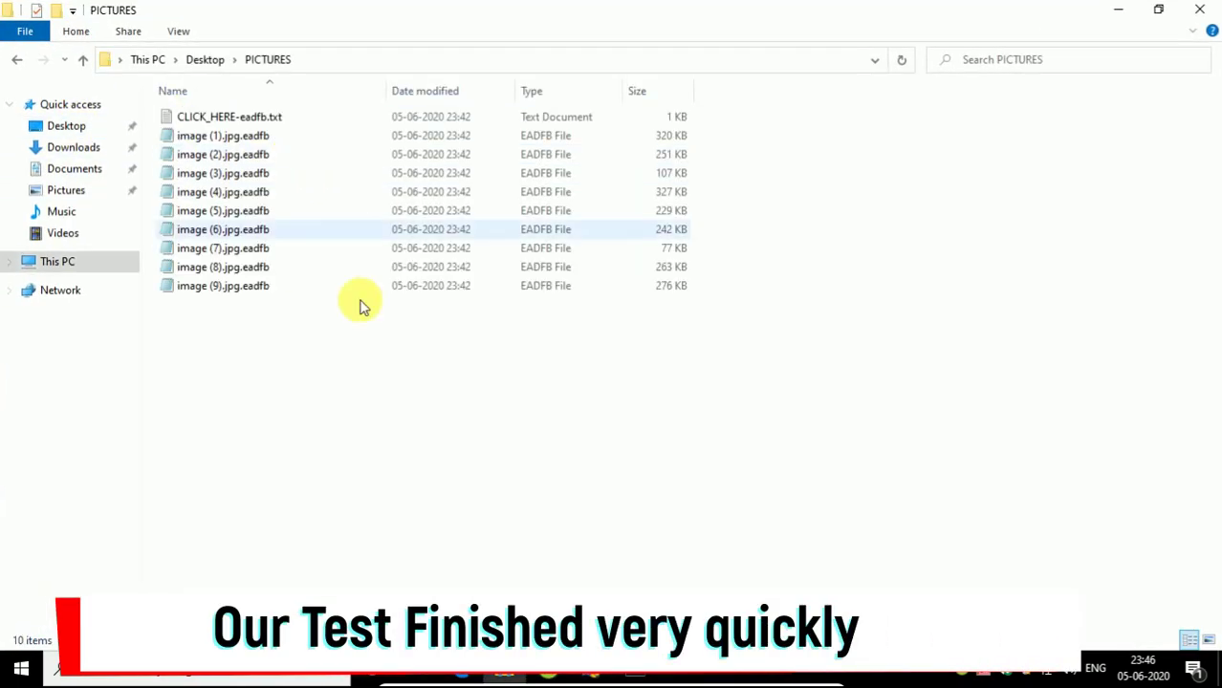
{"action": "left_click", "coordinate": [75, 169]}
{"action": "left_click", "coordinate": [66, 190]}
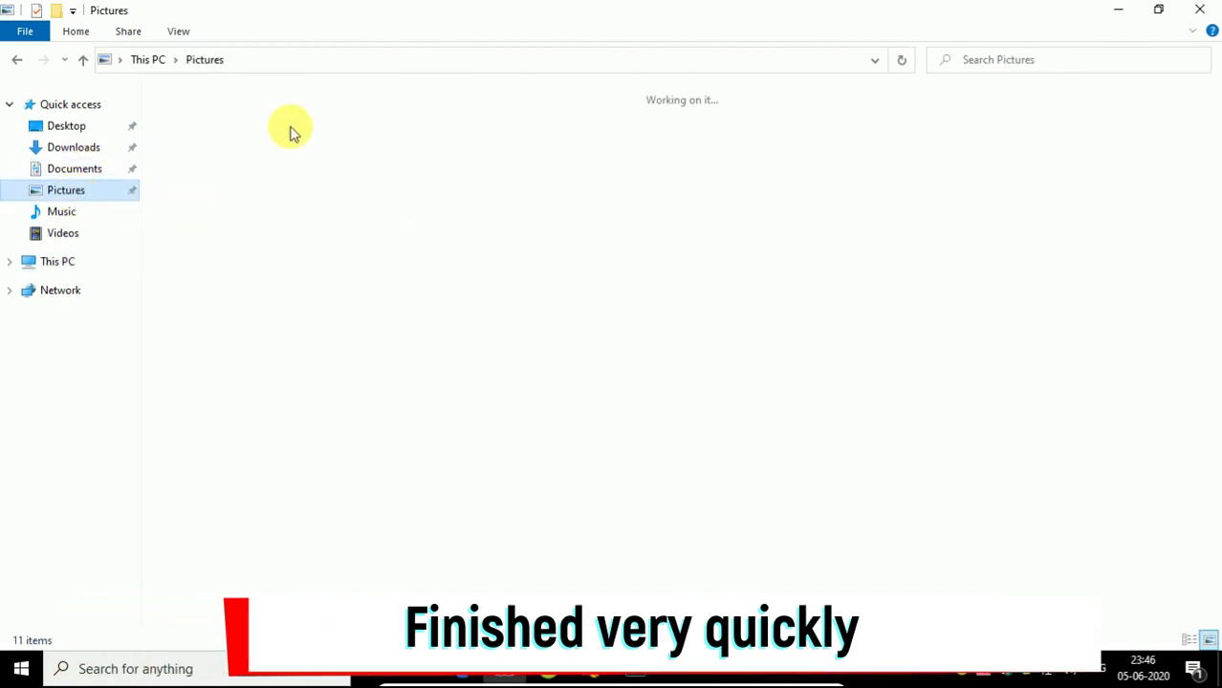